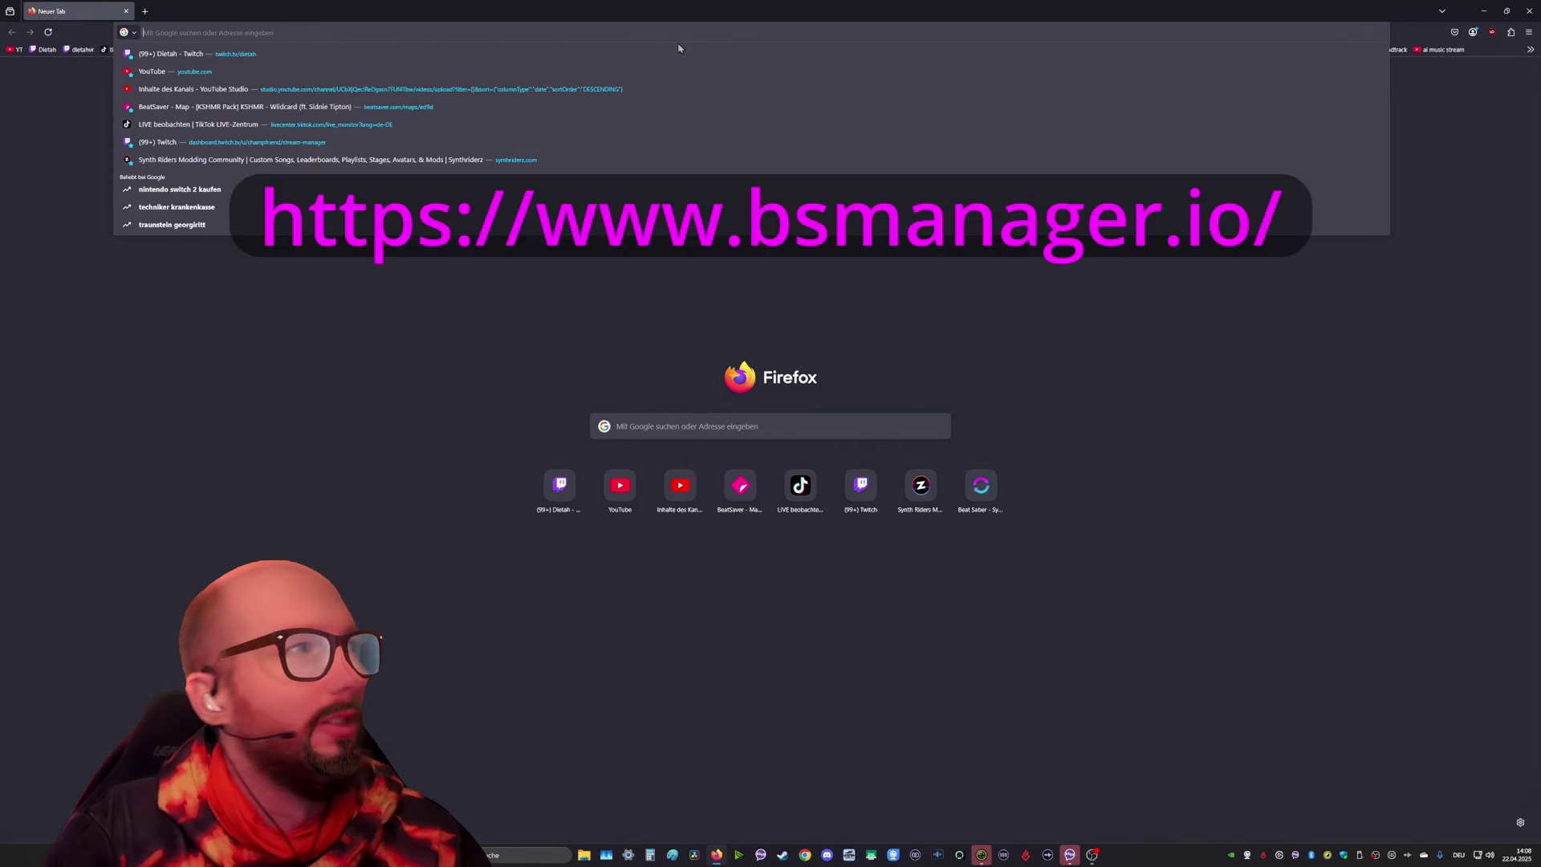
Step: Search the web for Bsmanager, open its official website and download BSManager
{"action": "type", "text": "Bsmanager"}
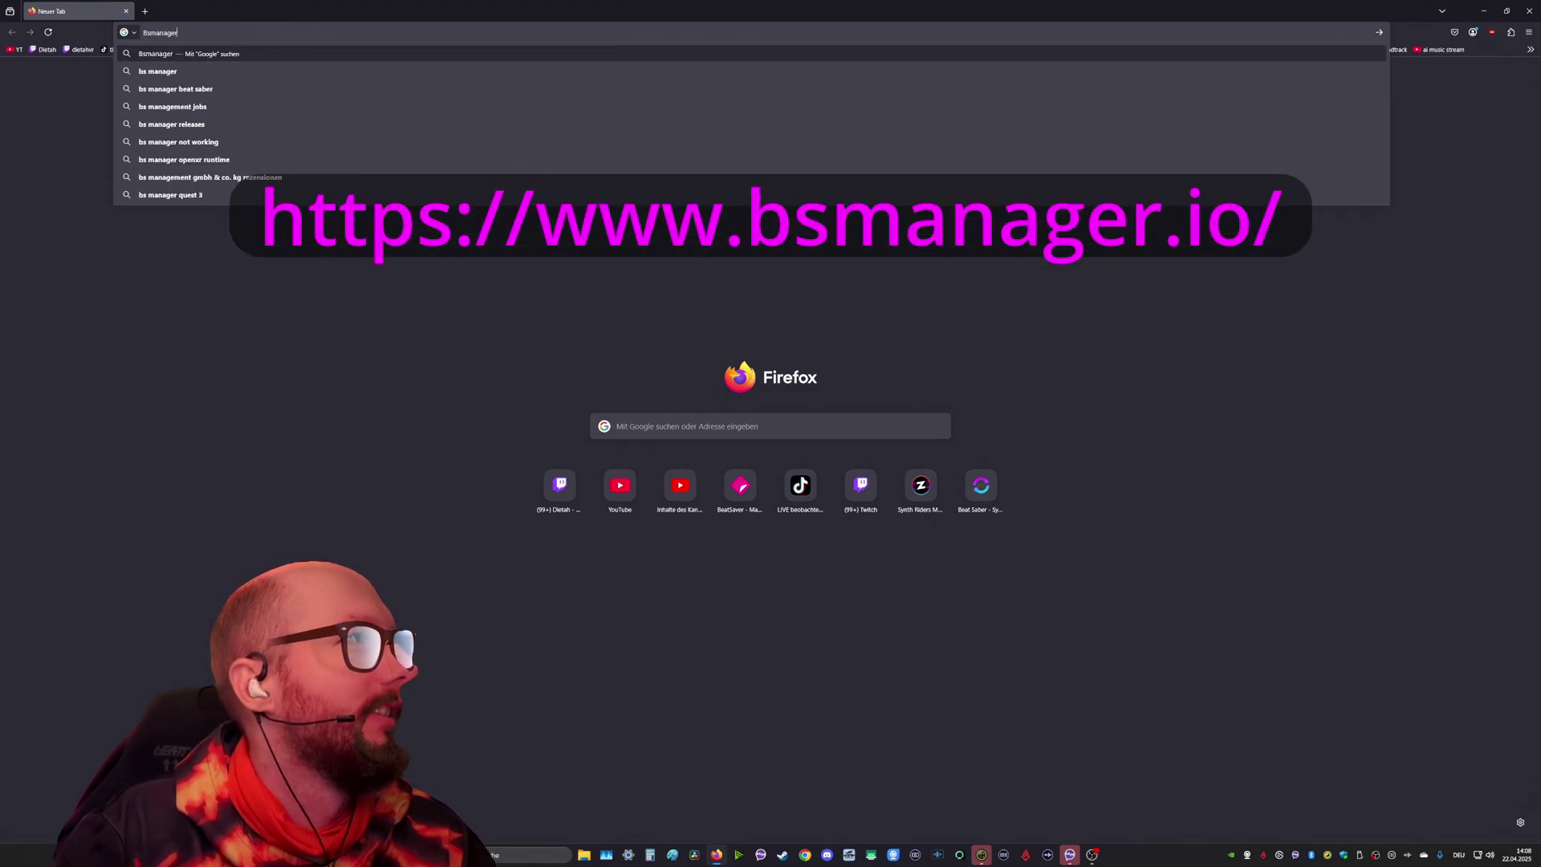
{"action": "key", "text": "Return"}
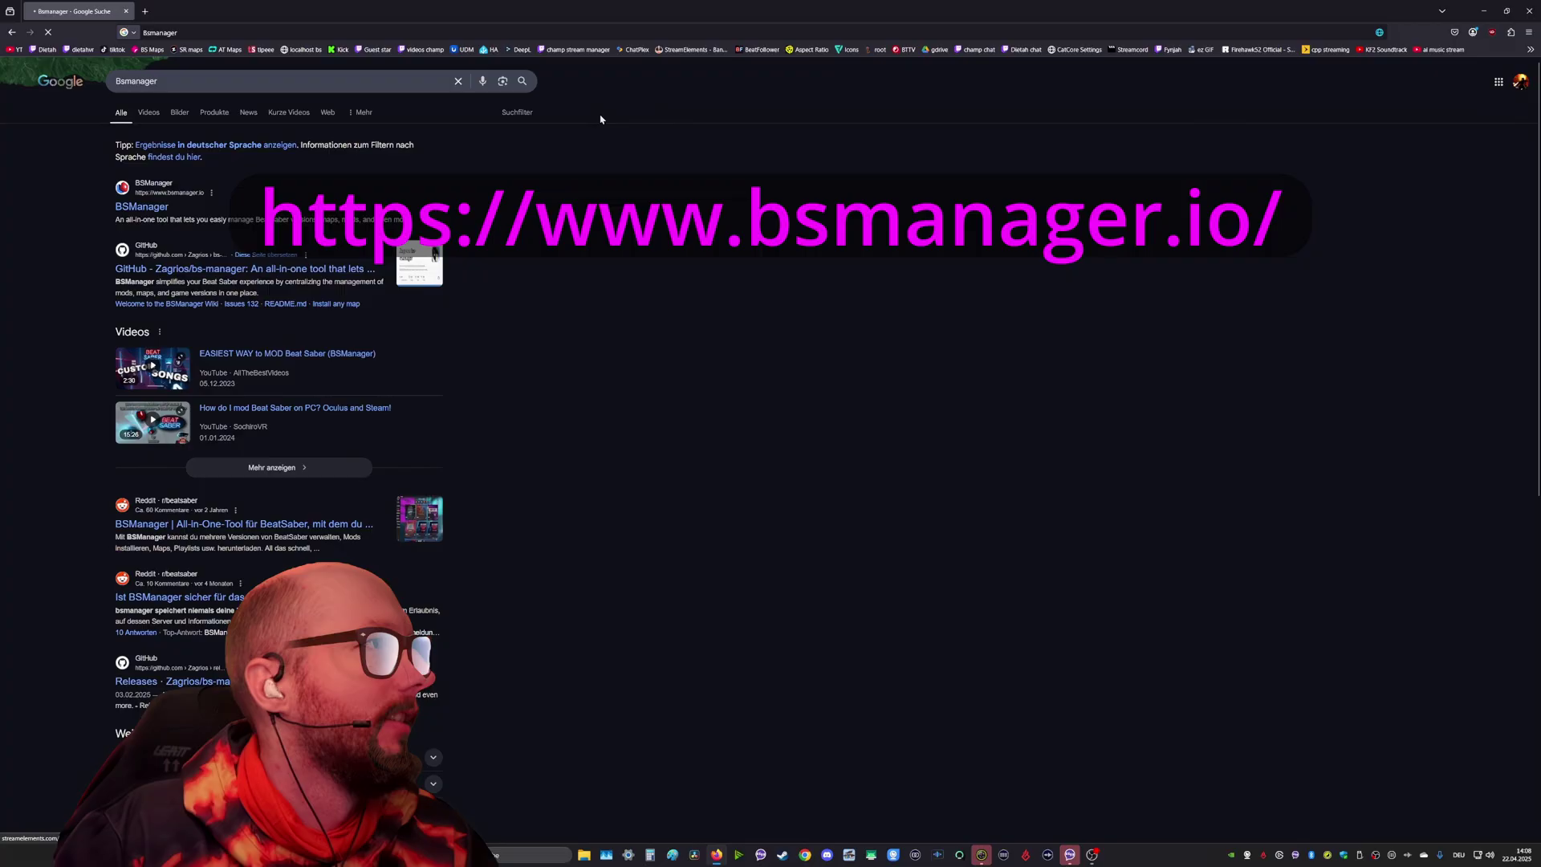
{"action": "left_click", "coordinate": [143, 209]}
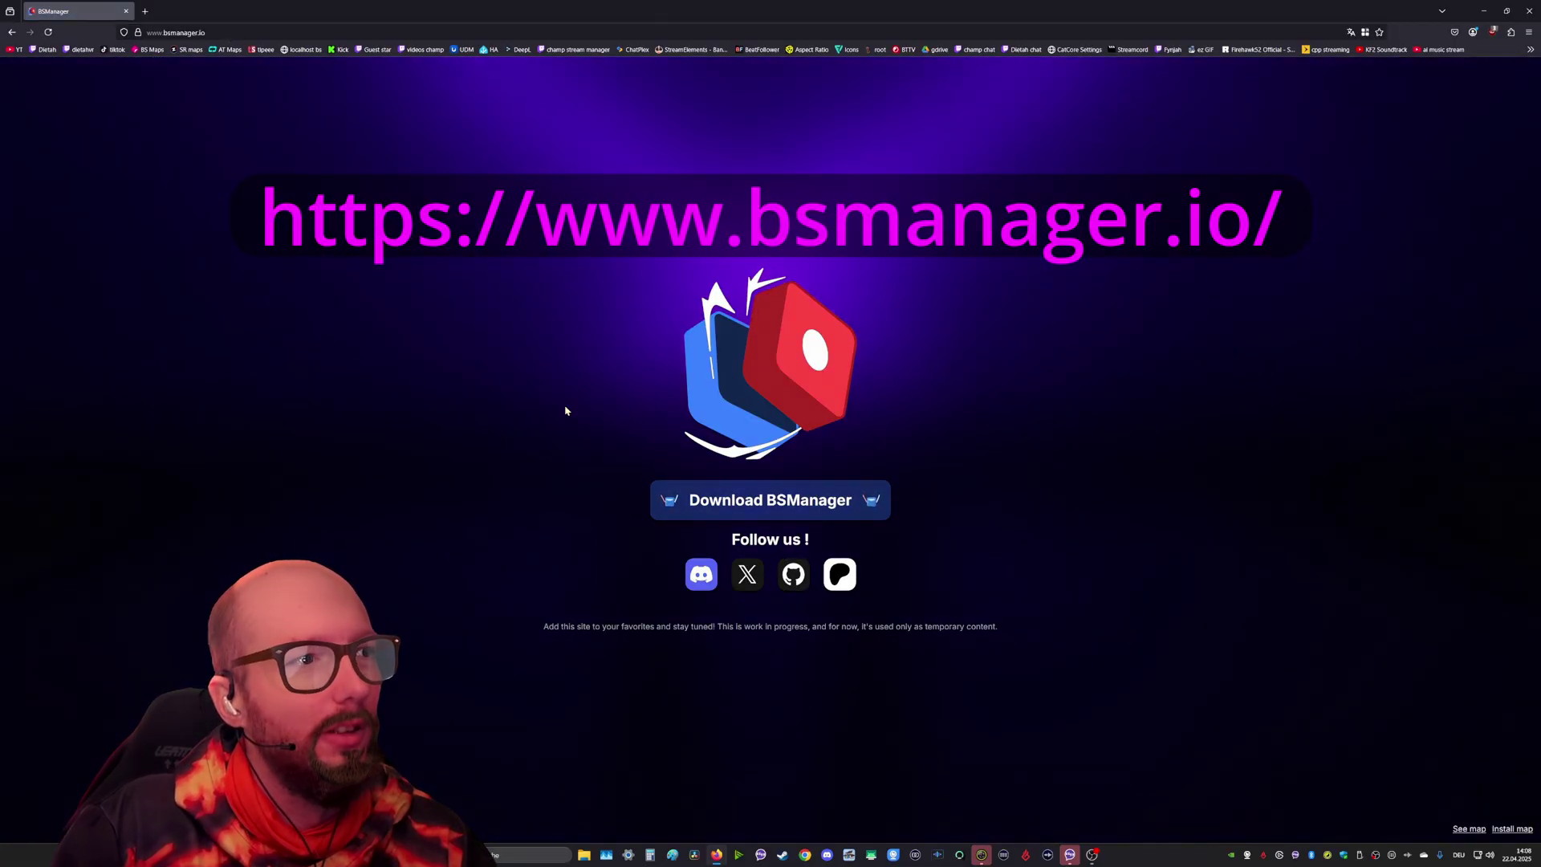
{"action": "left_click", "coordinate": [791, 501]}
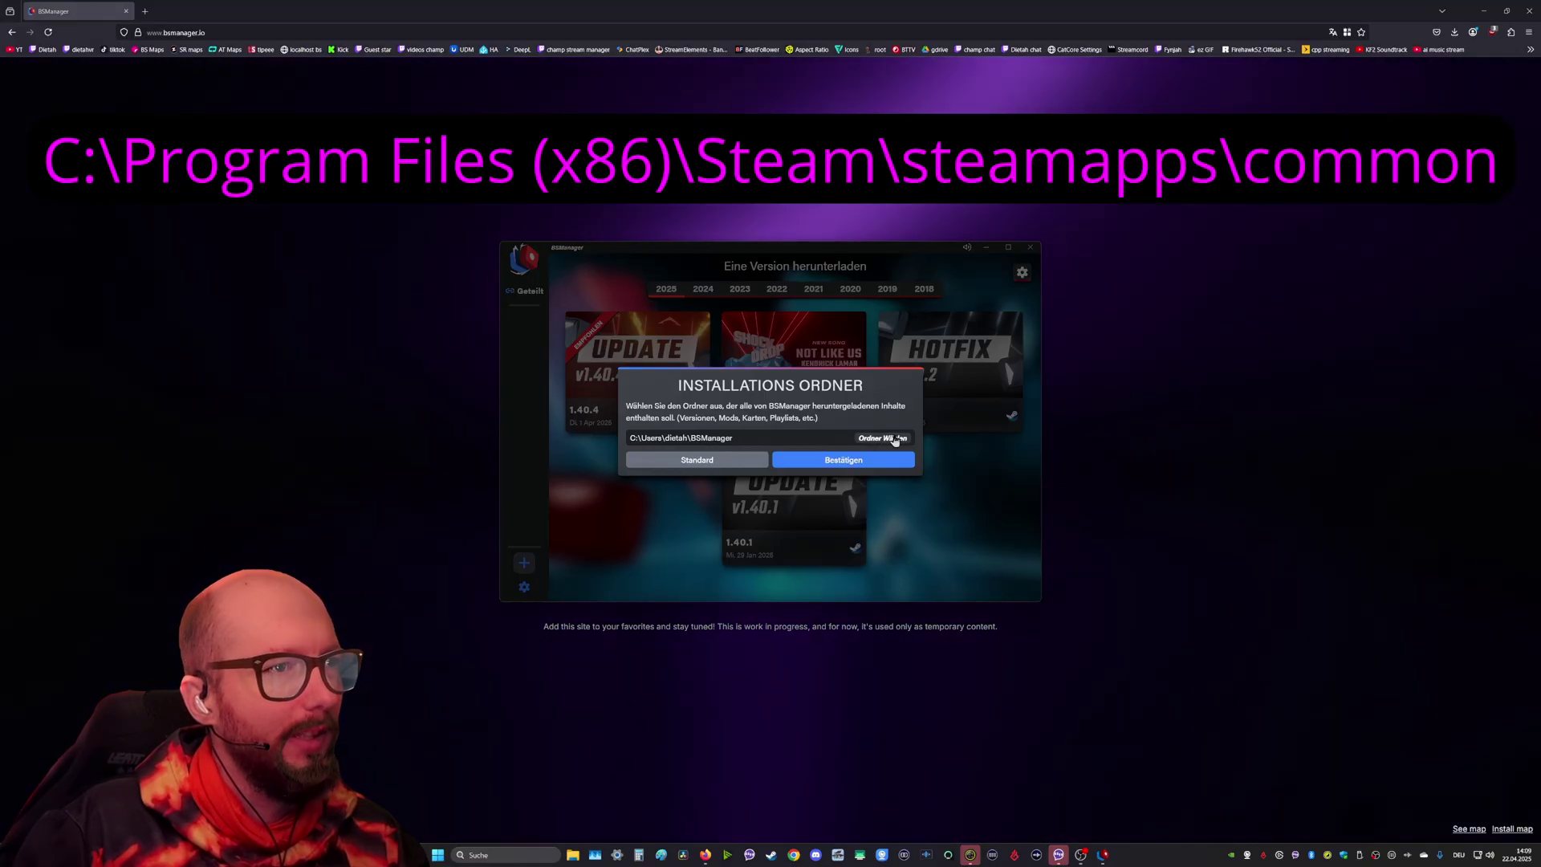
Step: Set the BSManager installation folder to the common folder under C:\Program Files (x86)\Steam\steamapps and confirm it
{"action": "left_click", "coordinate": [883, 437]}
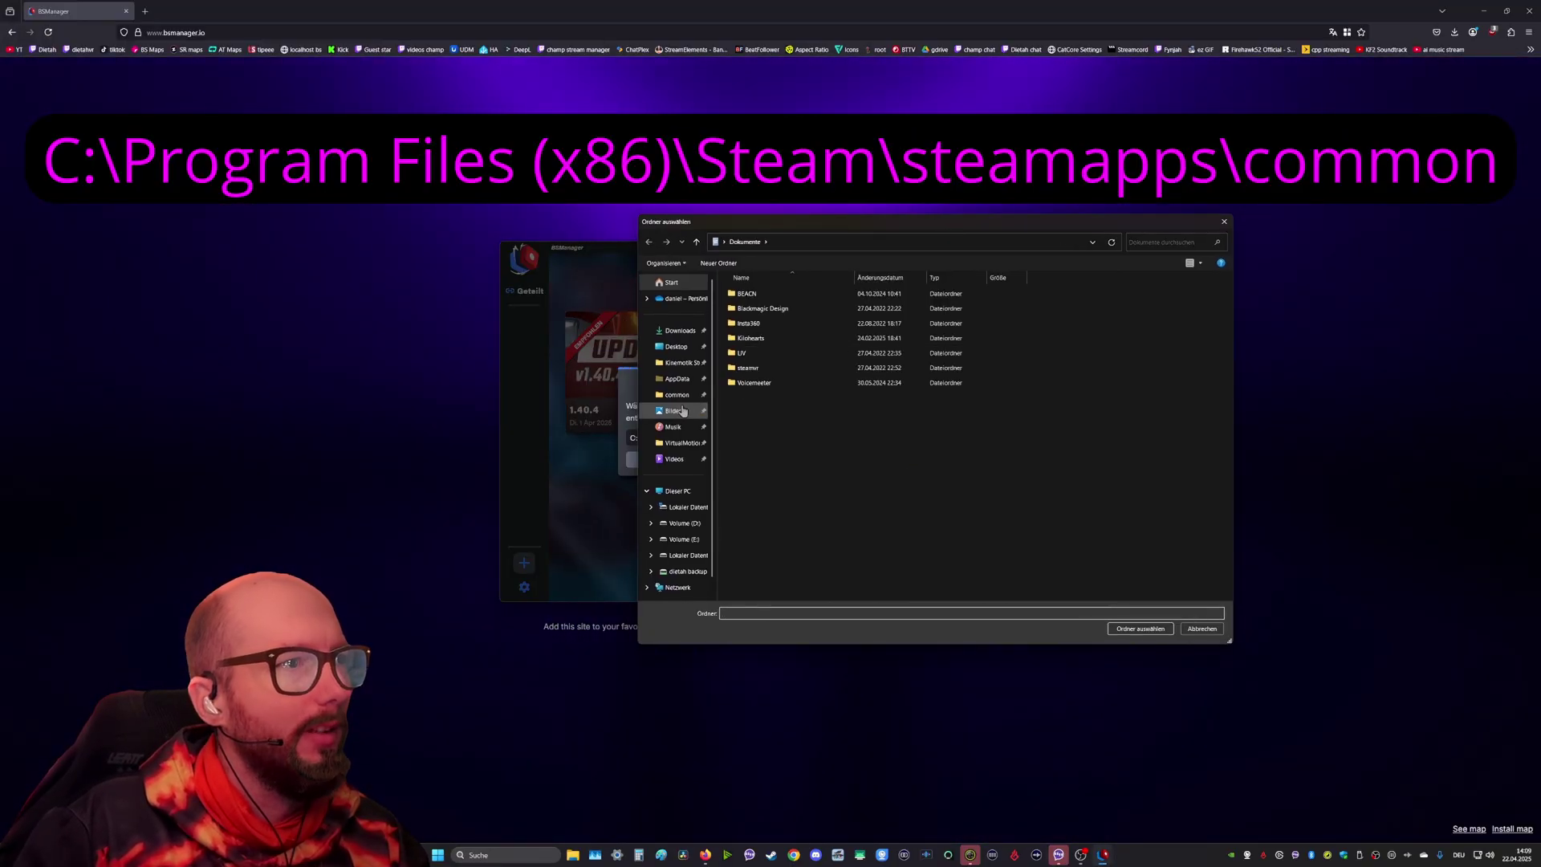
{"action": "left_click", "coordinate": [686, 507]}
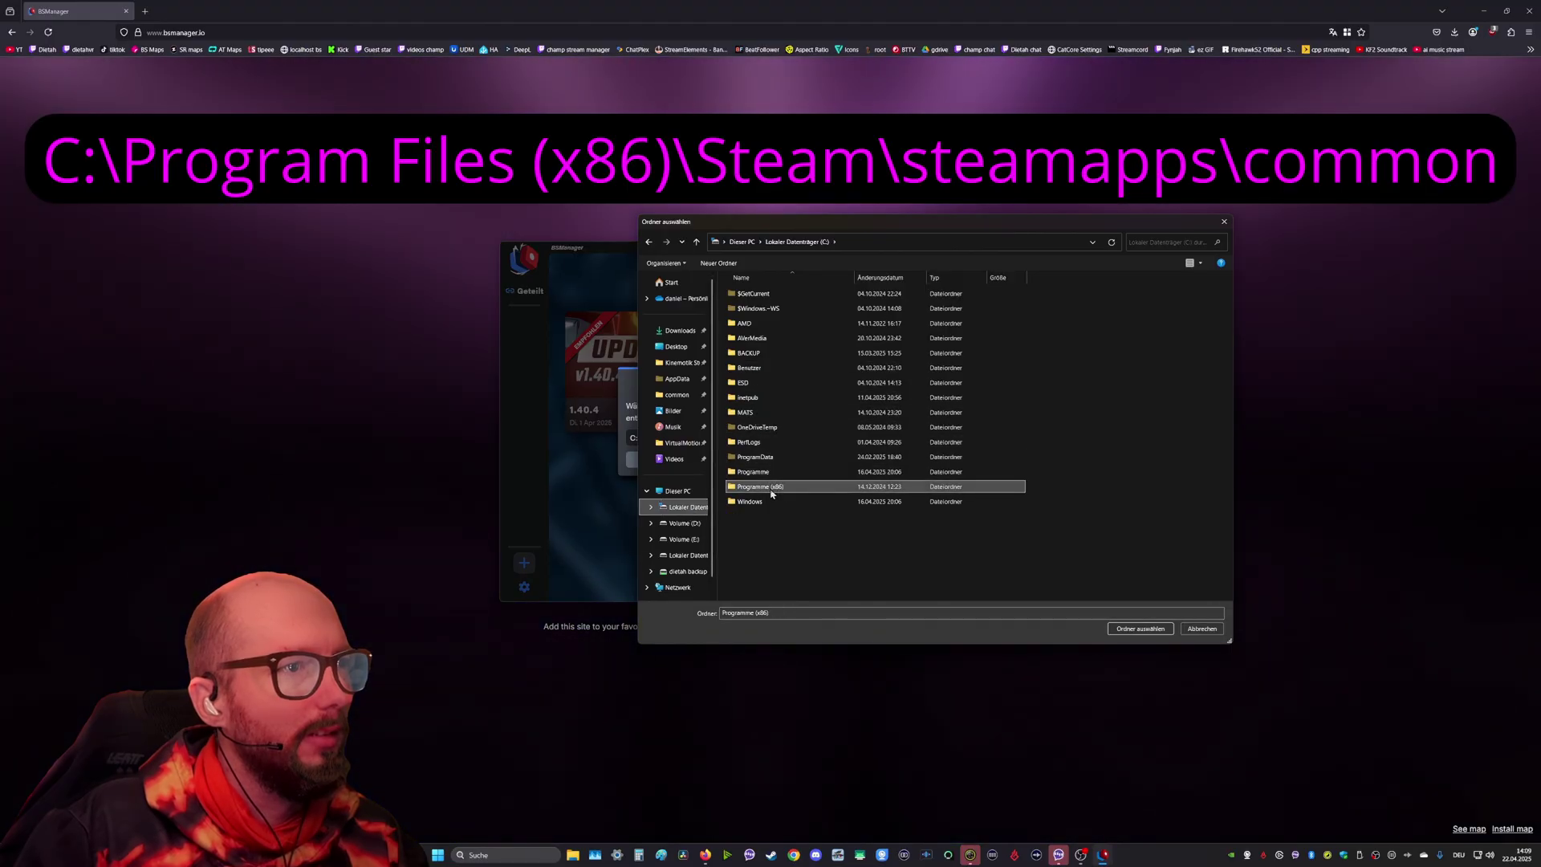
{"action": "double_click", "coordinate": [771, 487]}
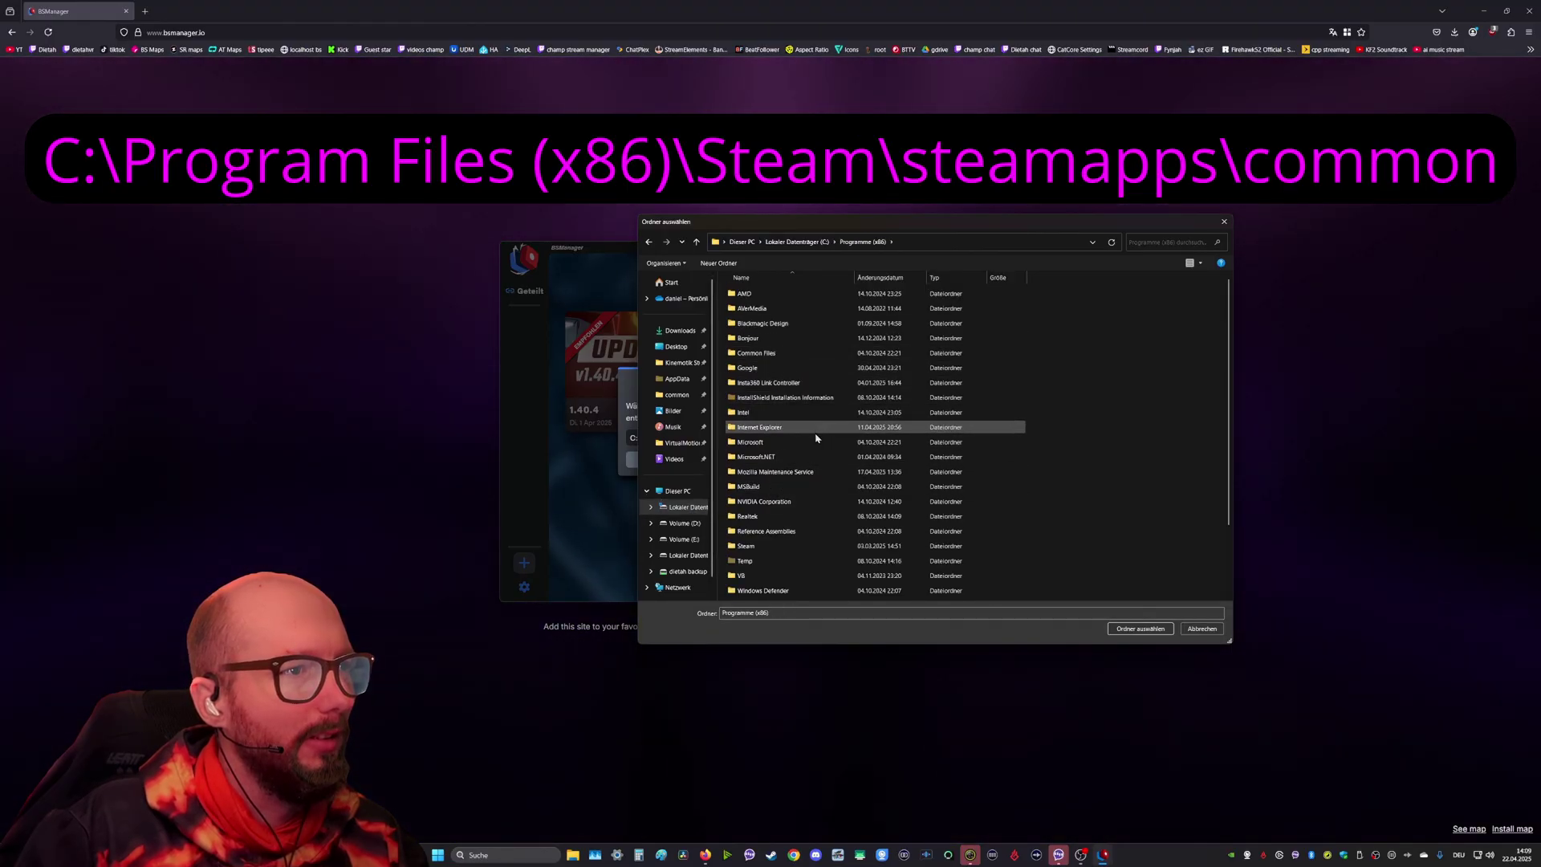
{"action": "scroll", "coordinate": [810, 434], "scroll_direction": "down", "scroll_amount": 2}
{"action": "double_click", "coordinate": [765, 466]}
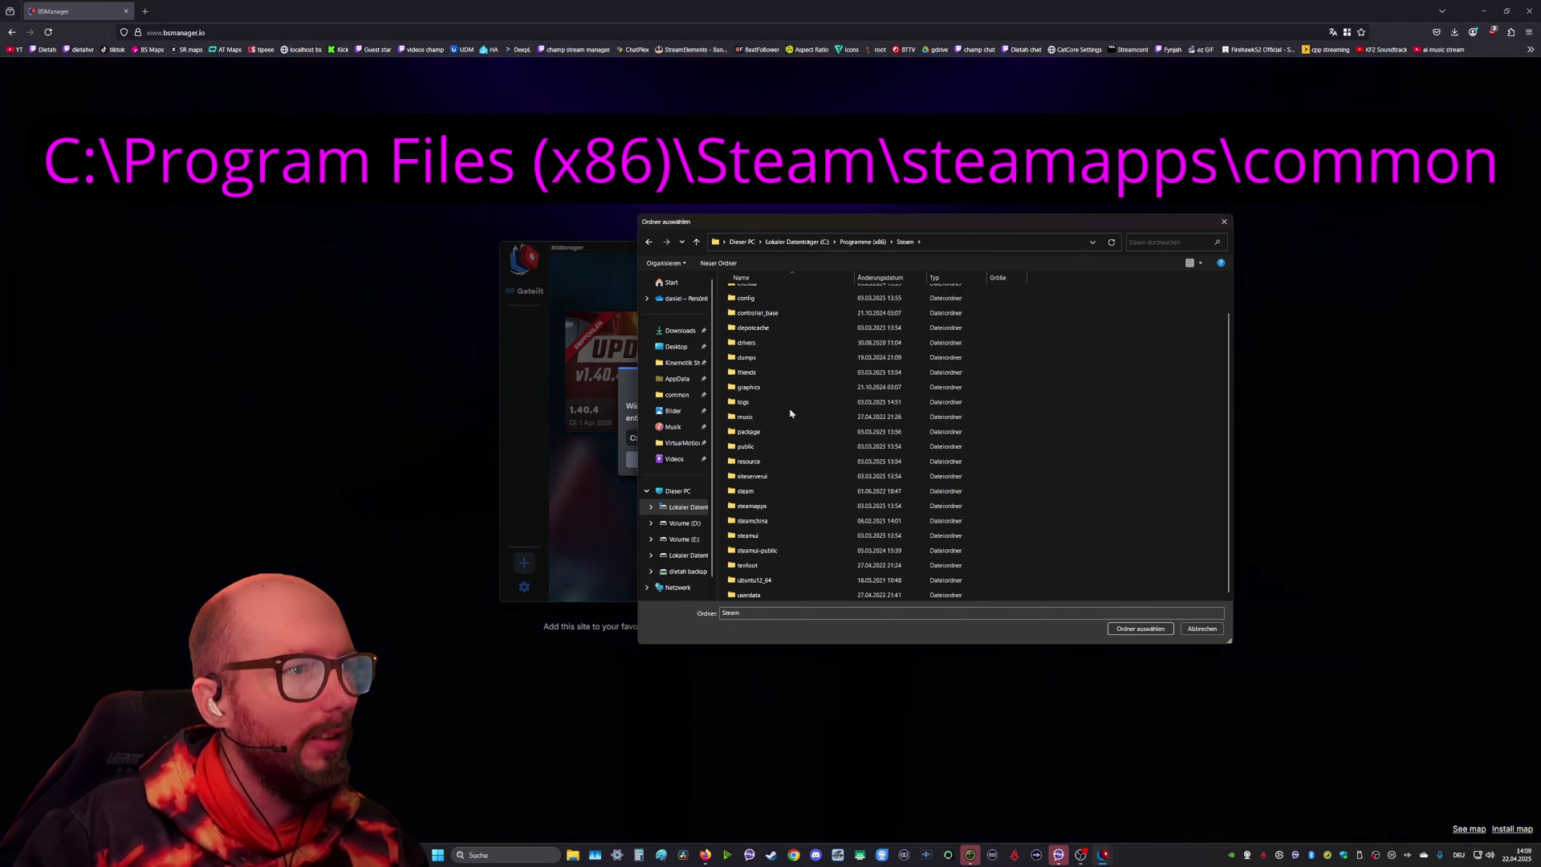
{"action": "scroll", "coordinate": [799, 553], "scroll_direction": "down", "scroll_amount": 1}
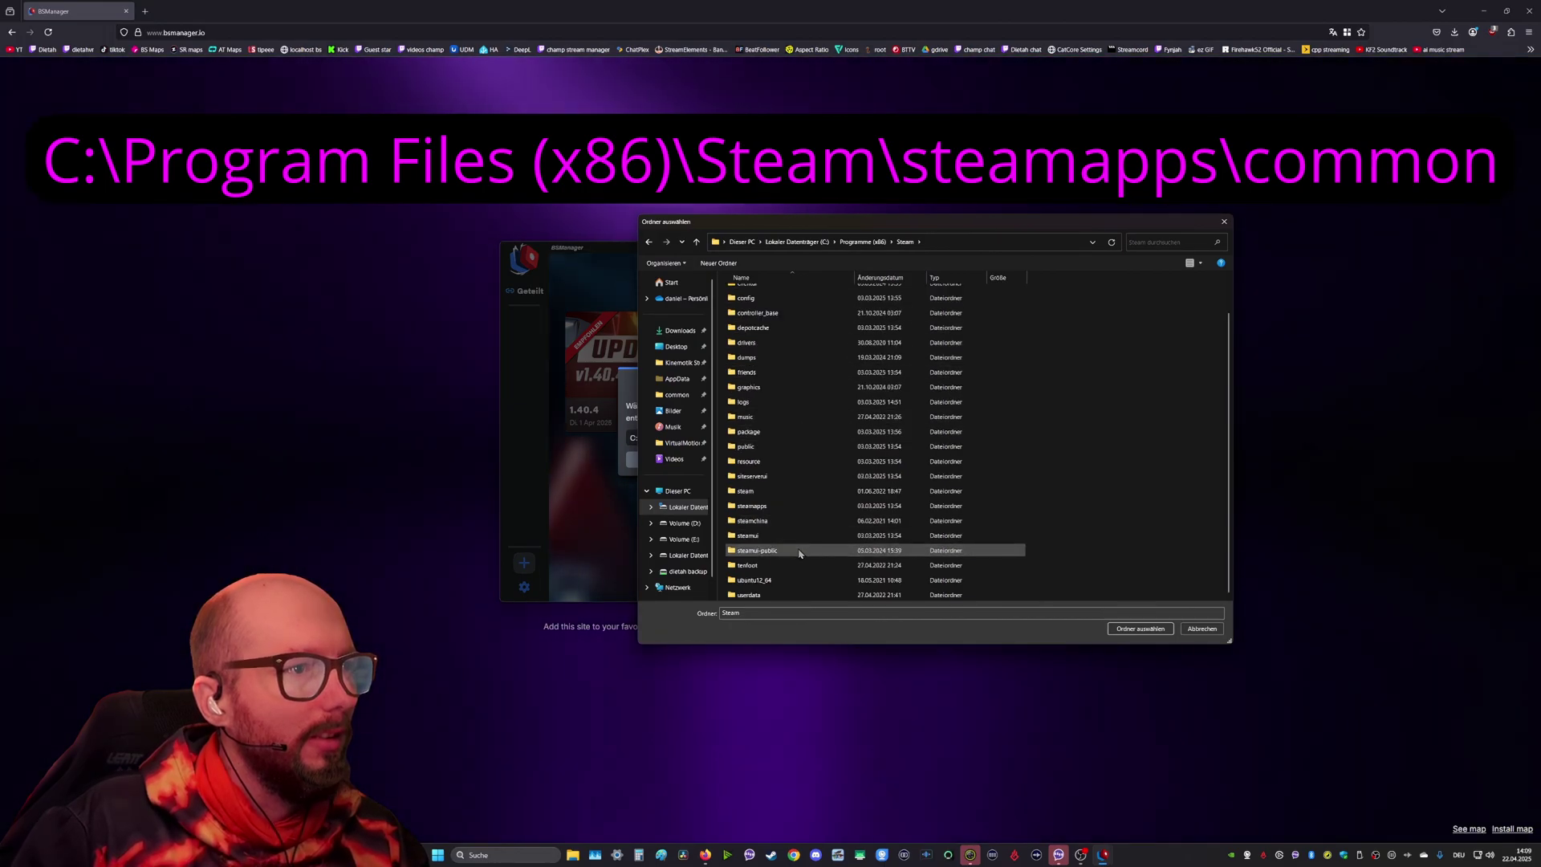
{"action": "double_click", "coordinate": [759, 506]}
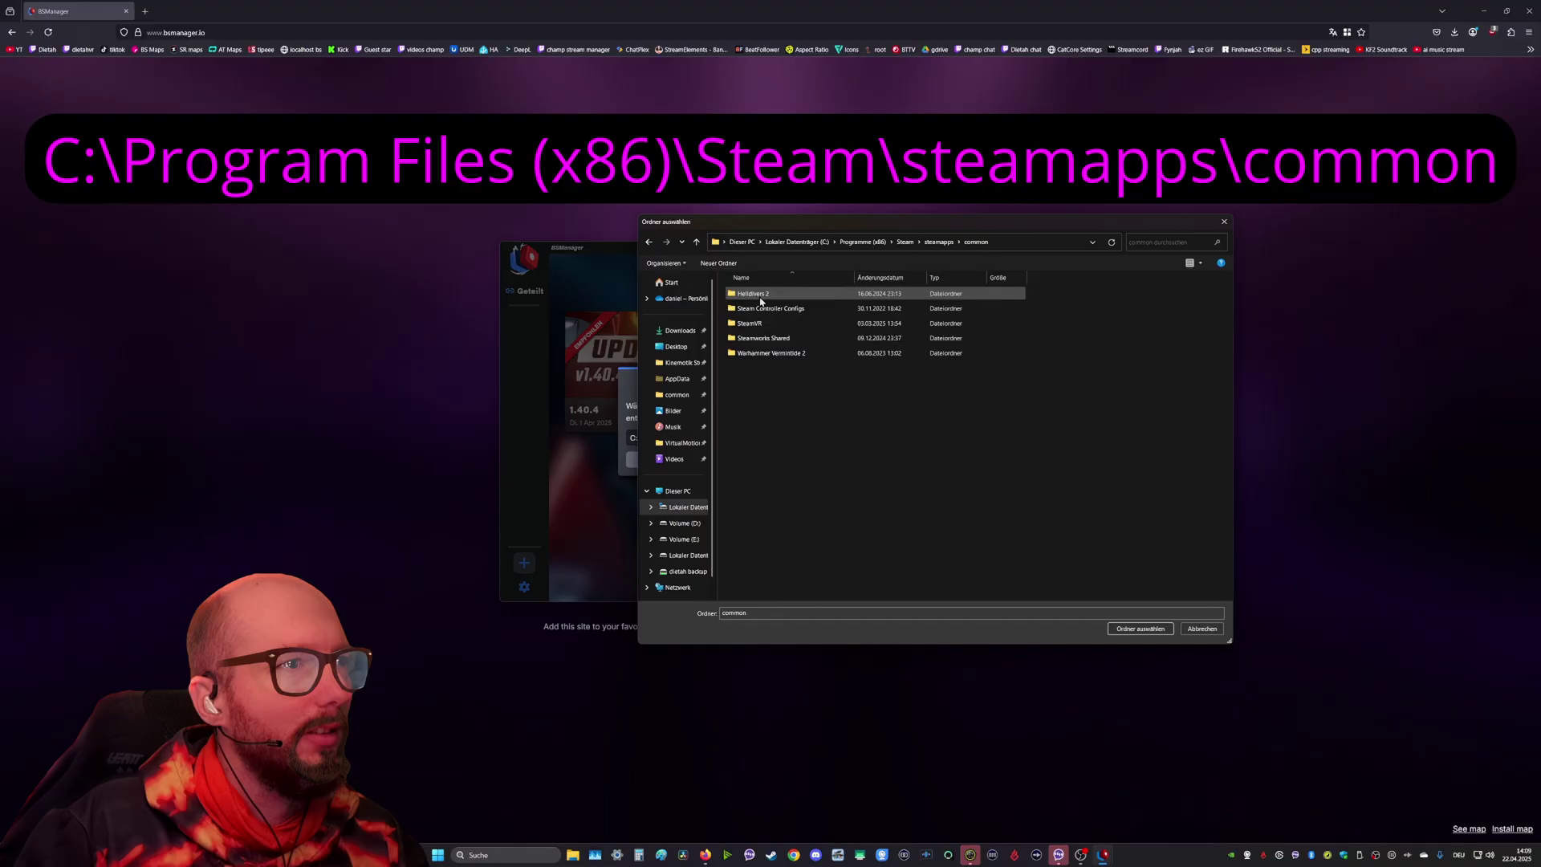
{"action": "double_click", "coordinate": [750, 294]}
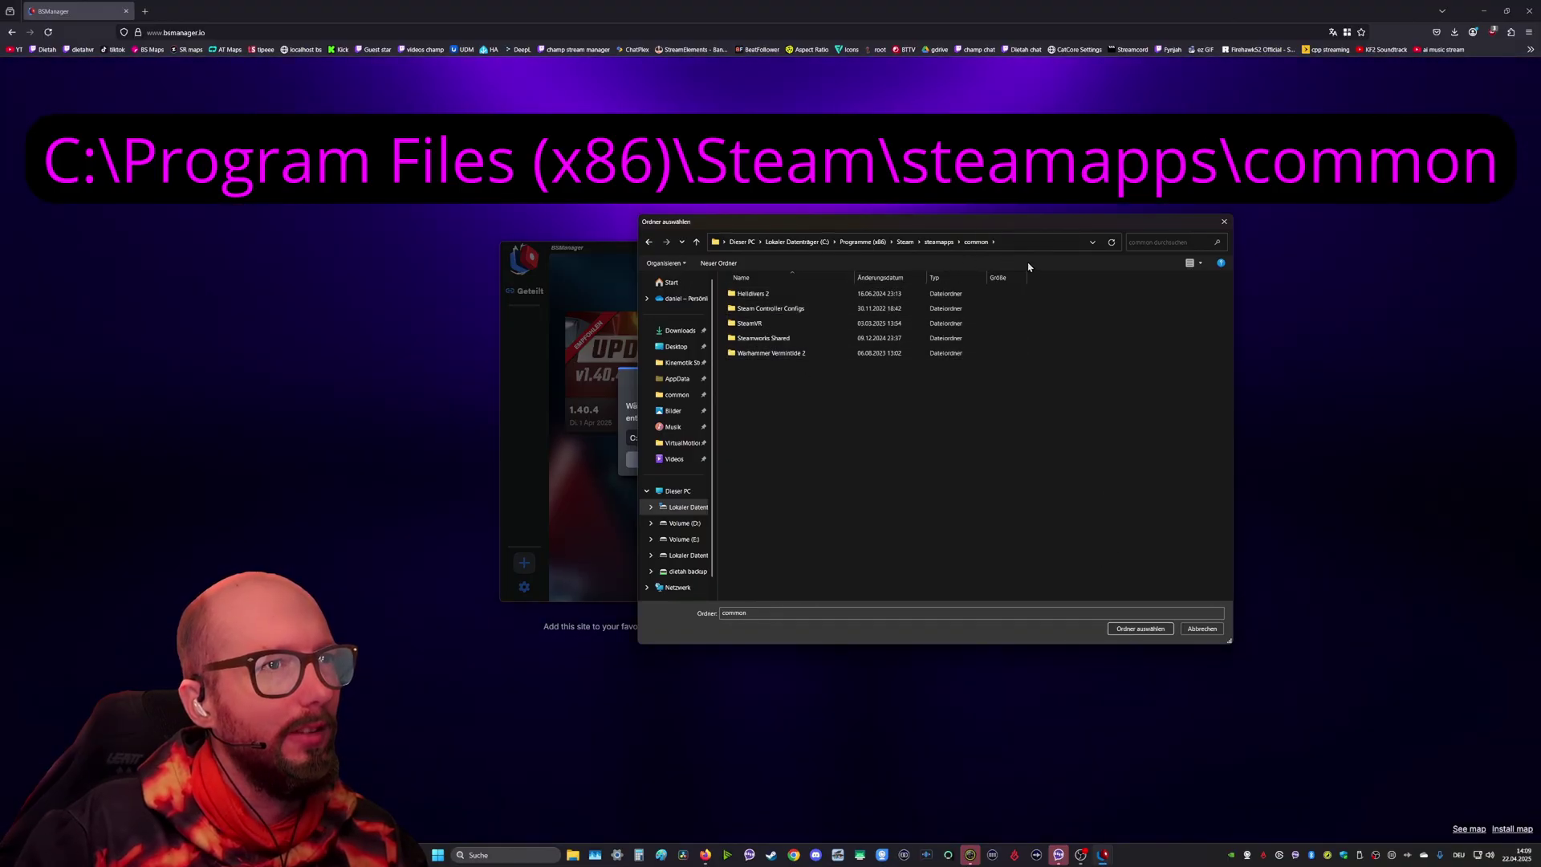
{"action": "left_click", "coordinate": [1140, 628]}
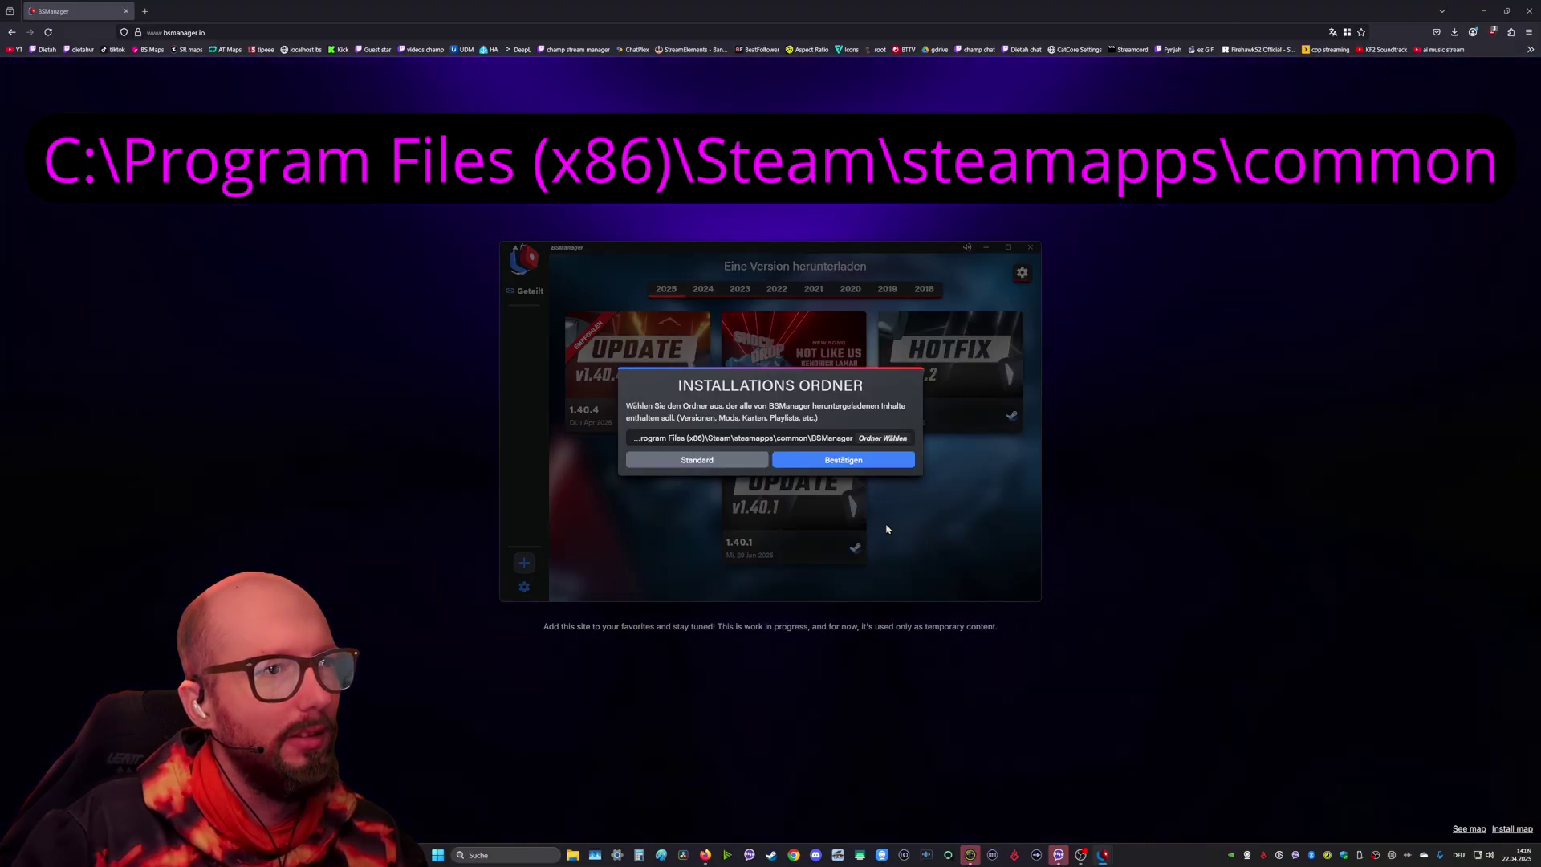
{"action": "left_click", "coordinate": [859, 463]}
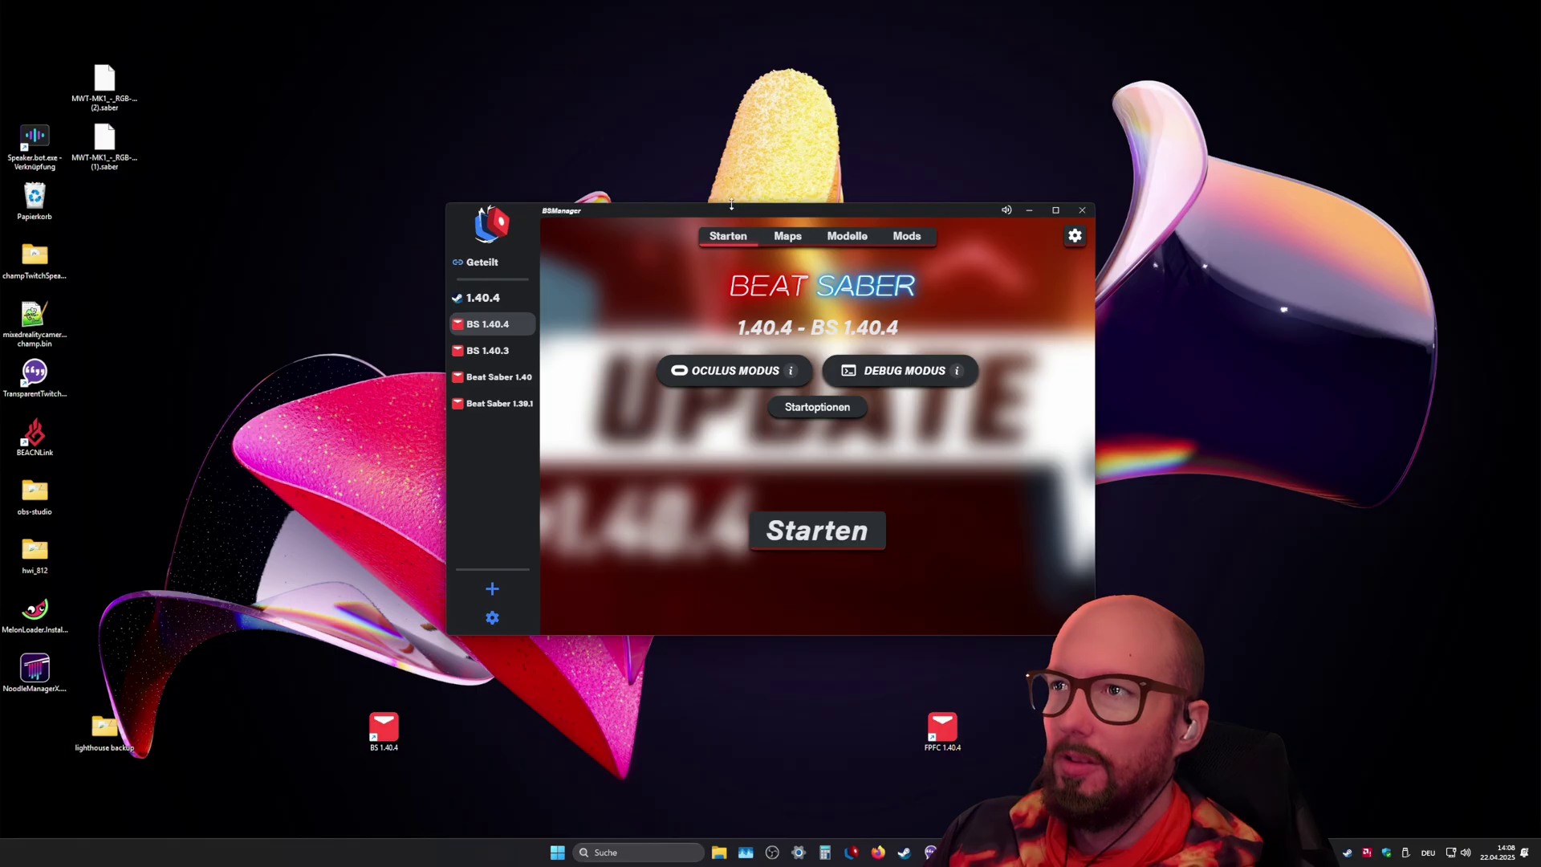
Step: Import a non-Oculus game version from the Beat Saber folder inside Steam's common folder
{"action": "left_click_drag", "start_coordinate": [732, 204], "coordinate": [775, 80]}
{"action": "left_click", "coordinate": [538, 466]}
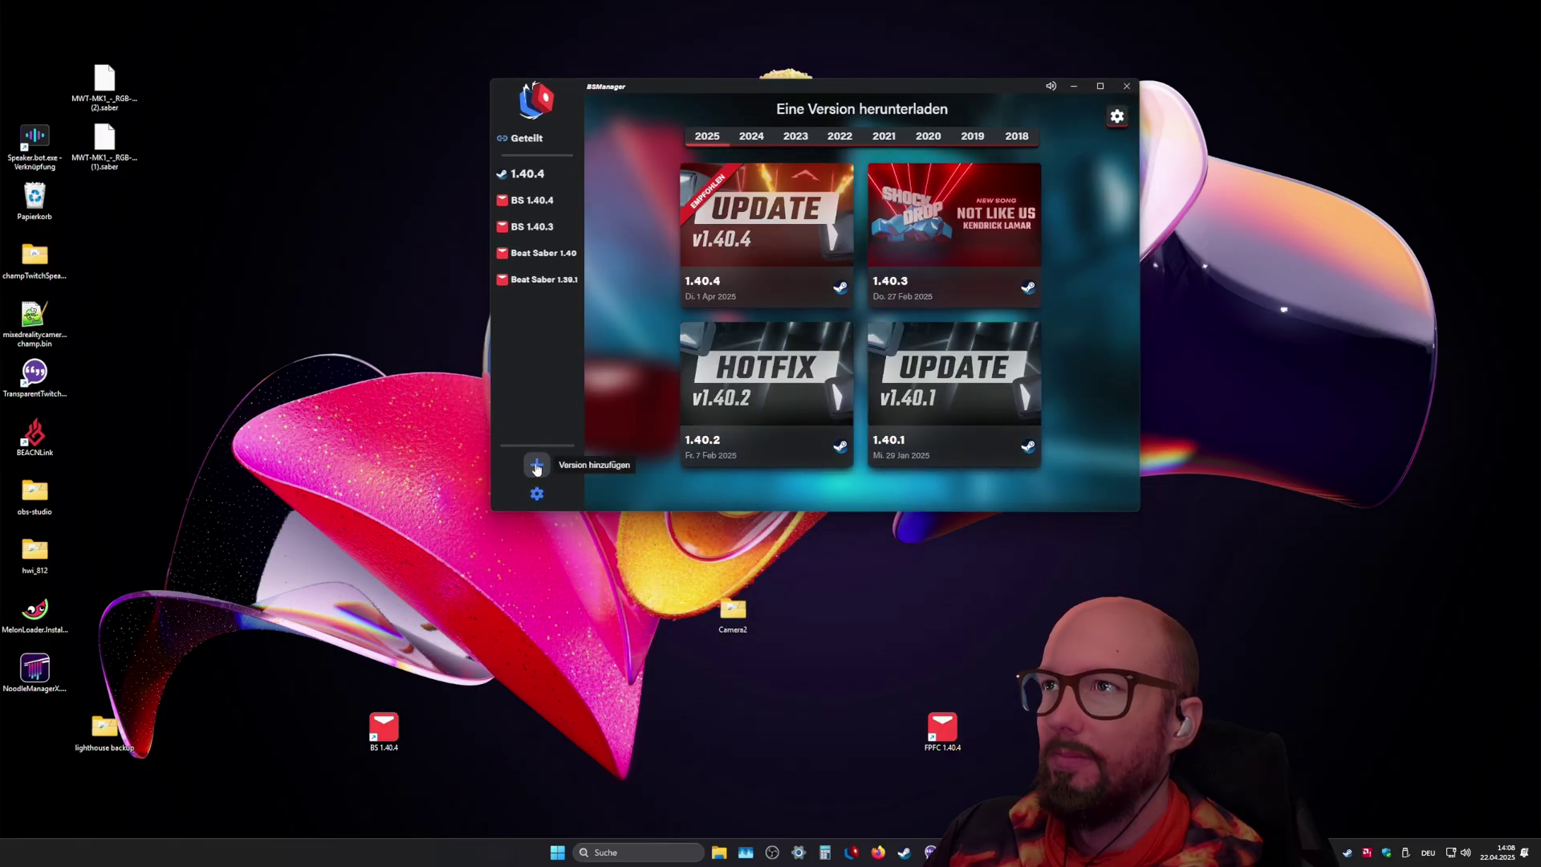
{"action": "left_click", "coordinate": [1116, 118]}
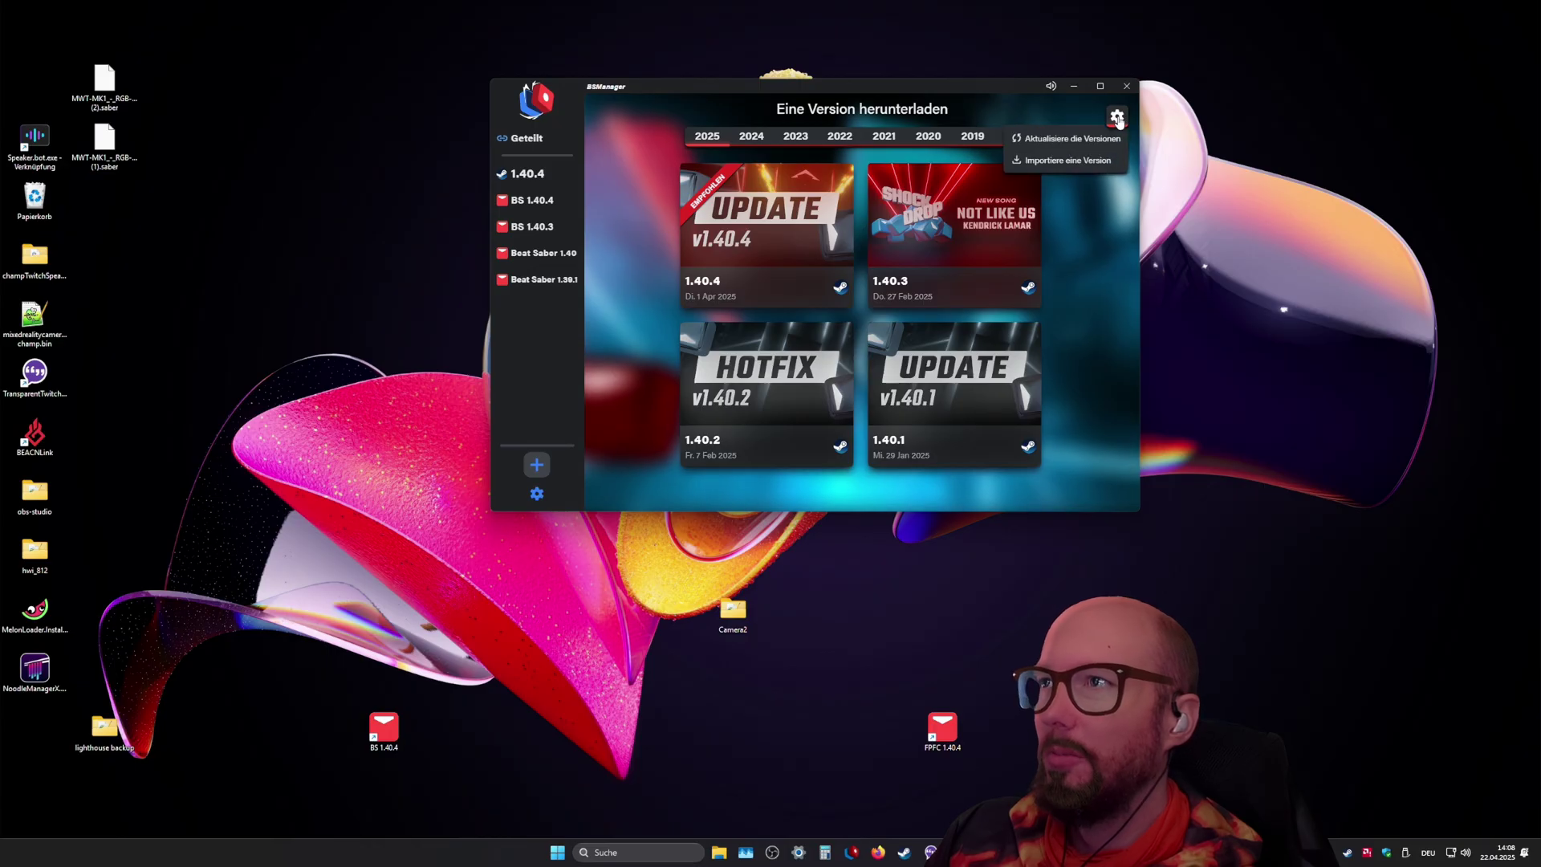
{"action": "left_click", "coordinate": [1074, 164]}
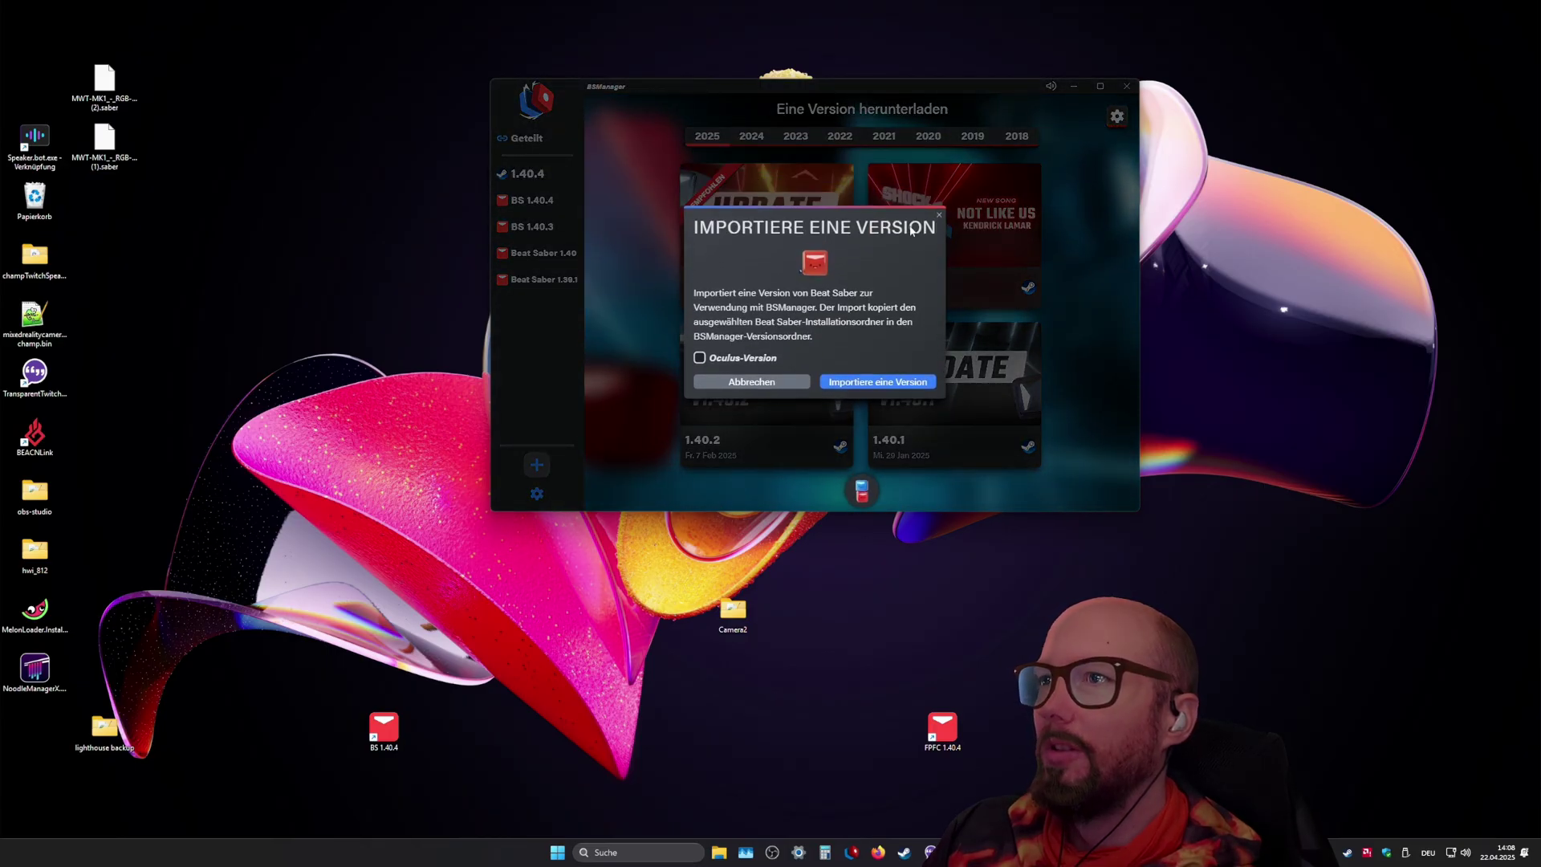
{"action": "left_click", "coordinate": [849, 374]}
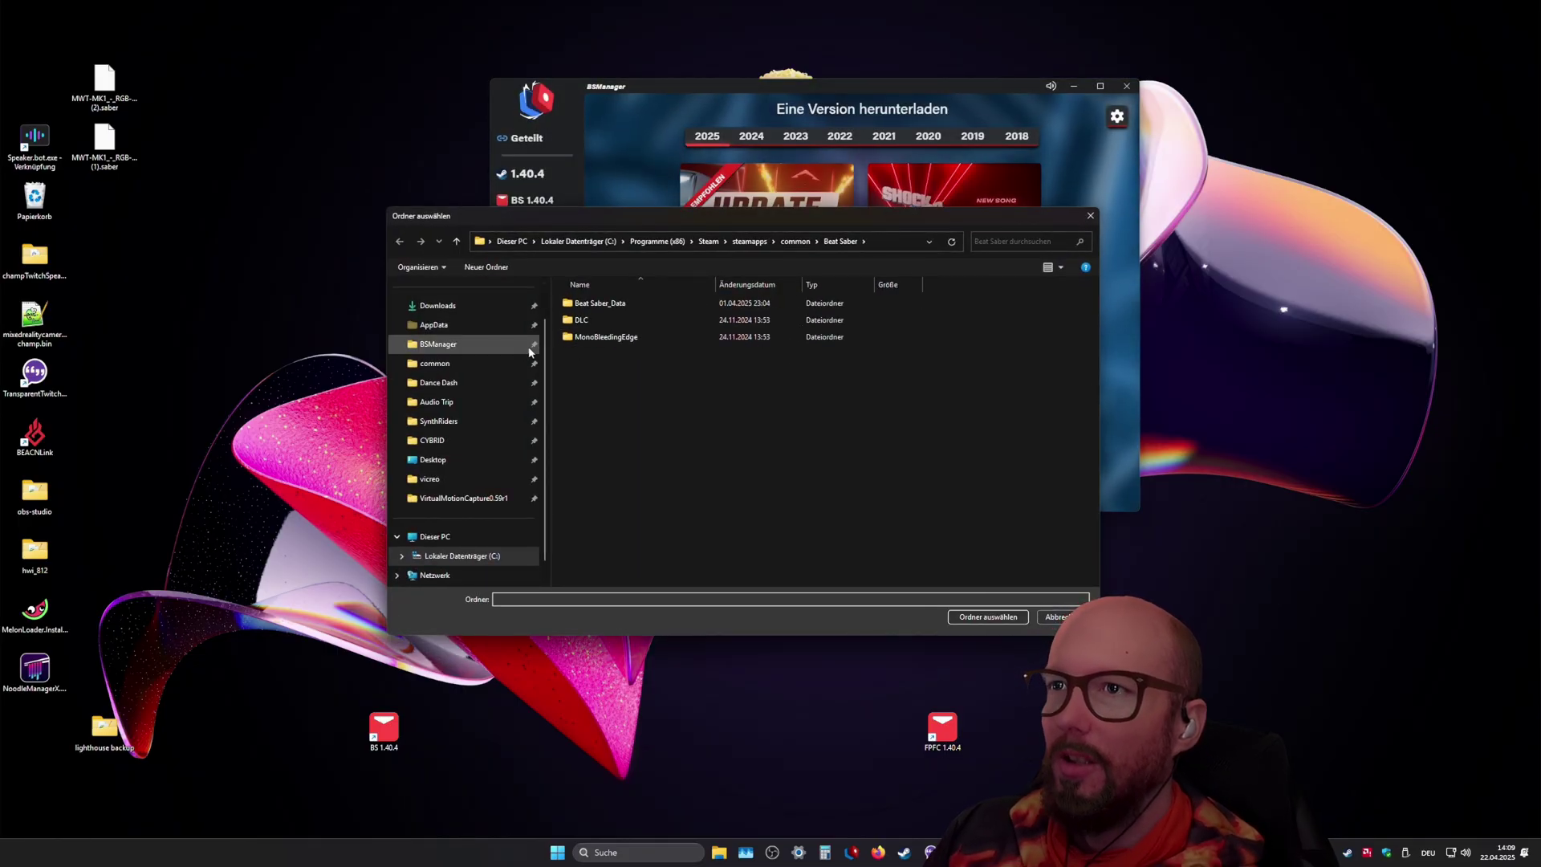
{"action": "left_click", "coordinate": [470, 371]}
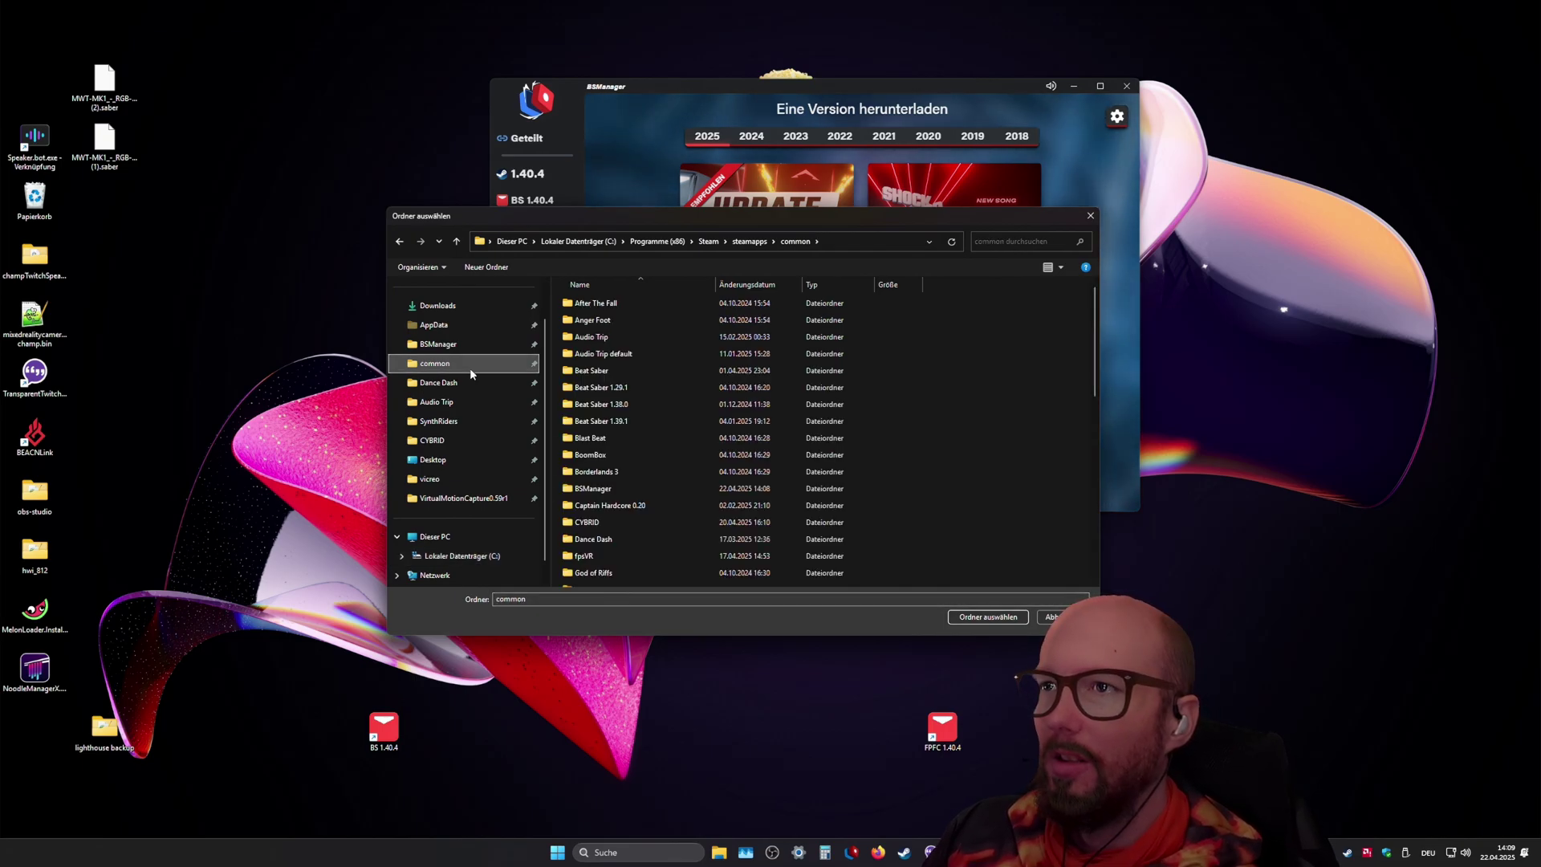
{"action": "left_click", "coordinate": [612, 375]}
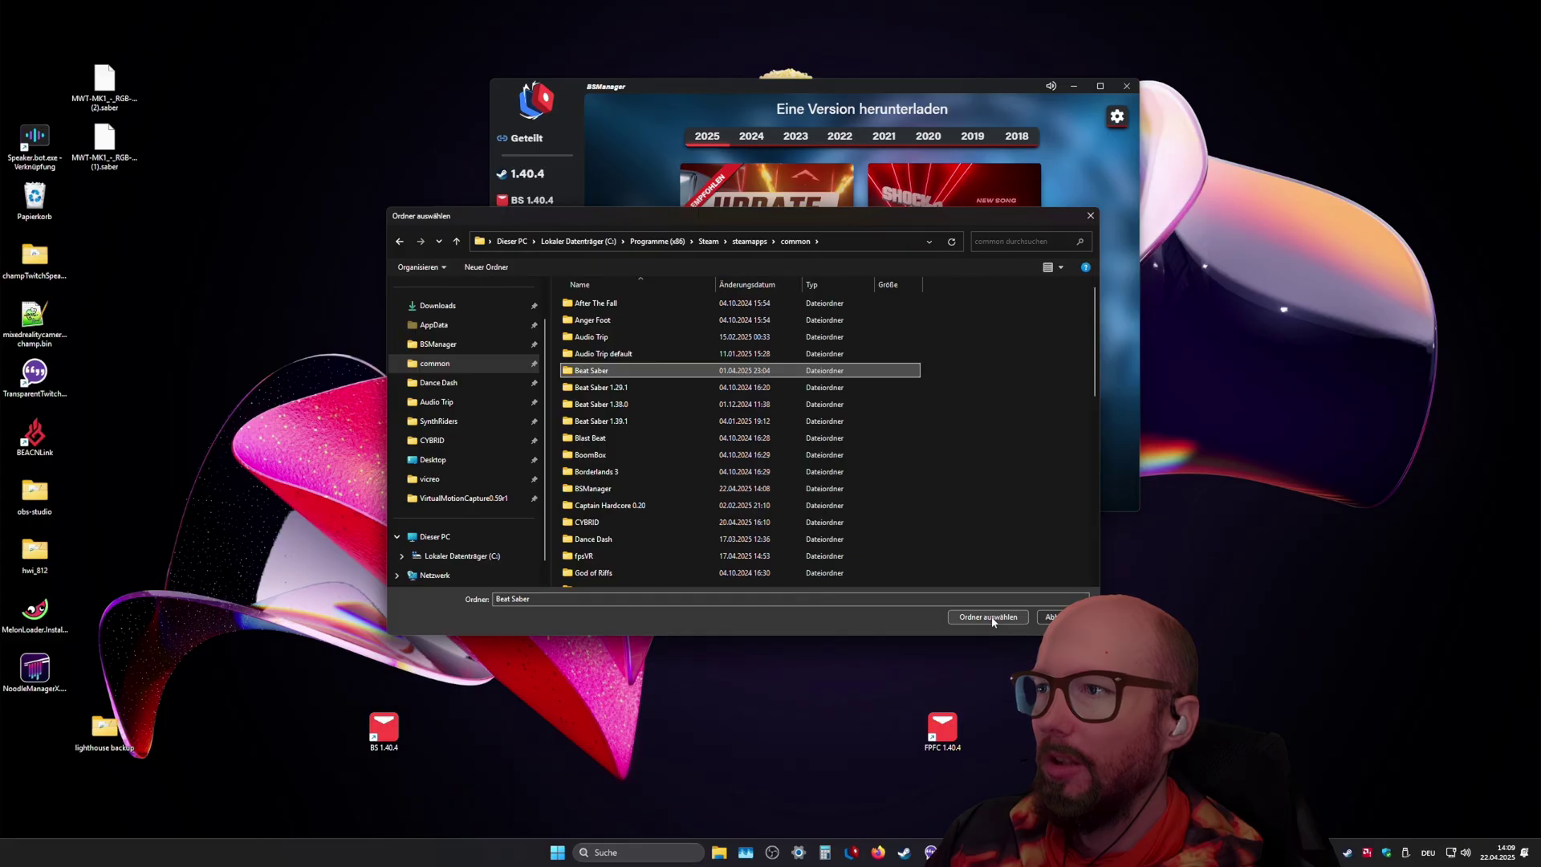
{"action": "left_click_drag", "start_coordinate": [915, 217], "coordinate": [913, 154]}
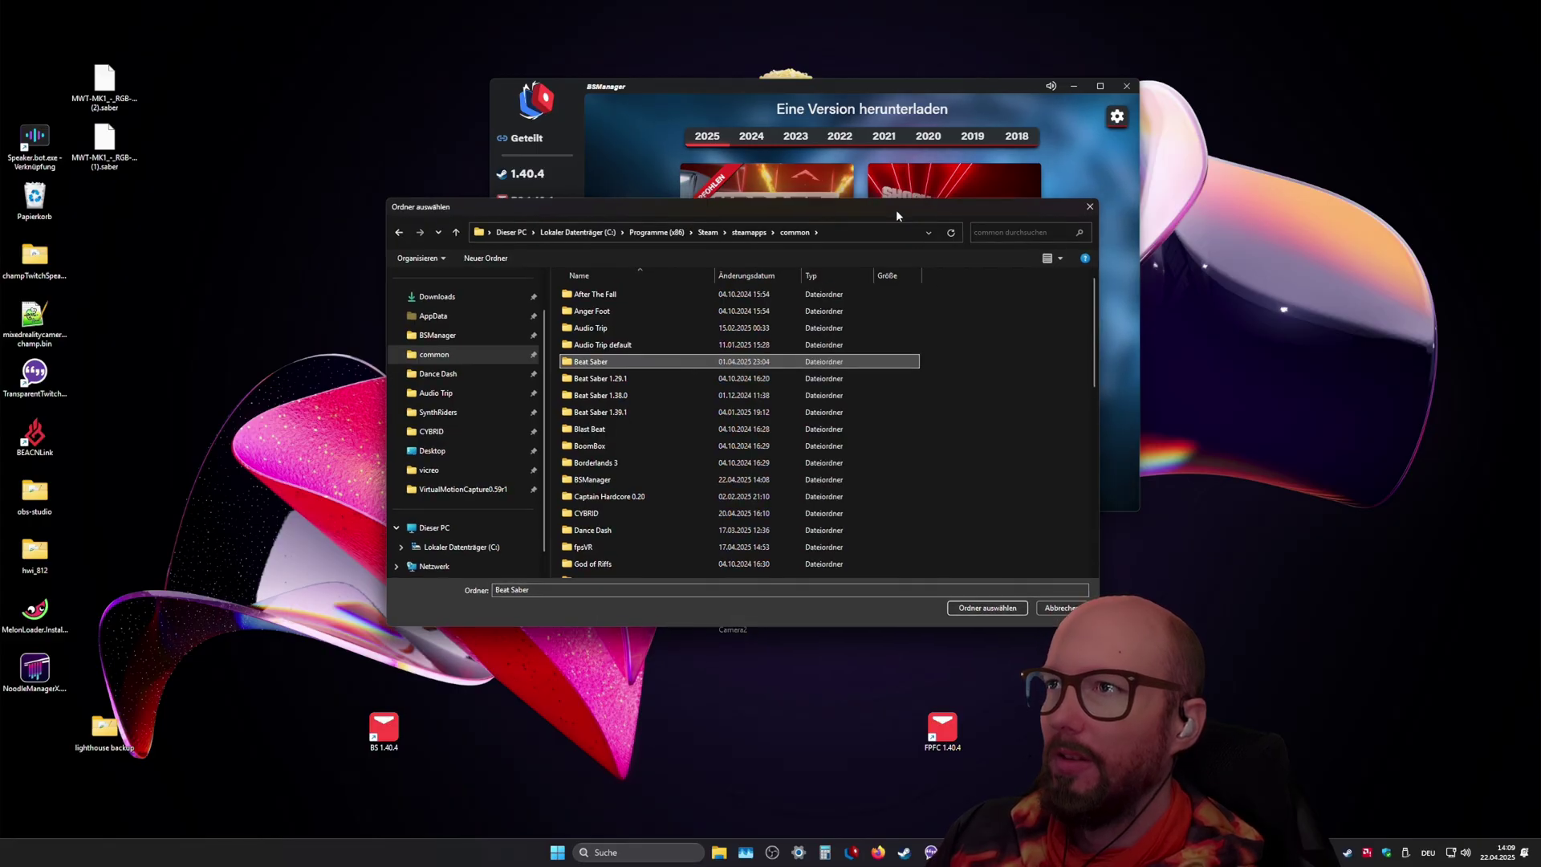
{"action": "left_click", "coordinate": [978, 556]}
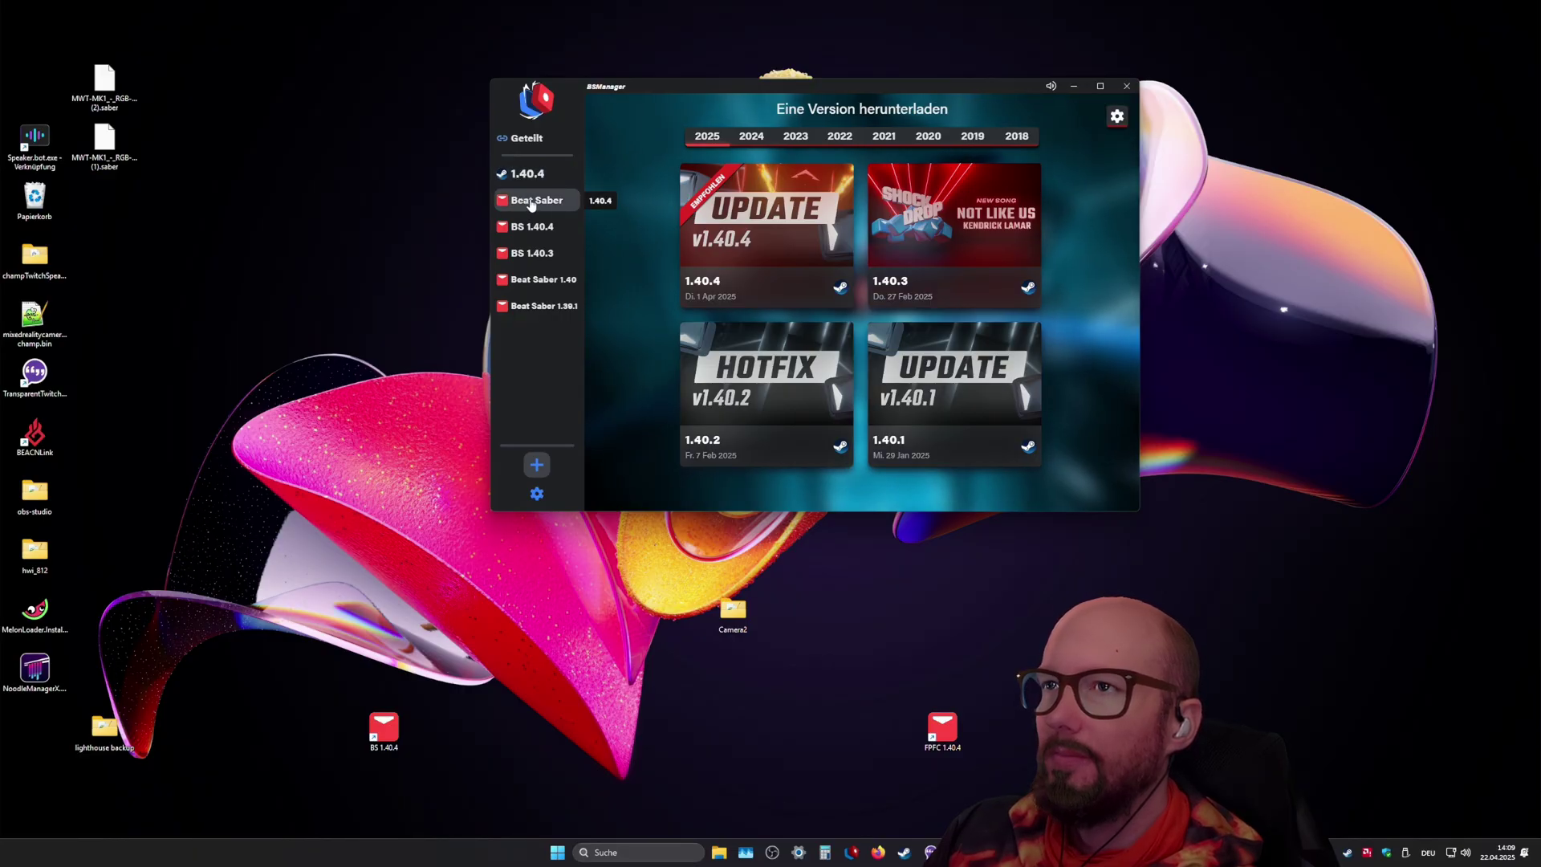
Step: Rename the imported Beat Saber version as "1.40.4 test"
{"action": "left_click", "coordinate": [531, 202]}
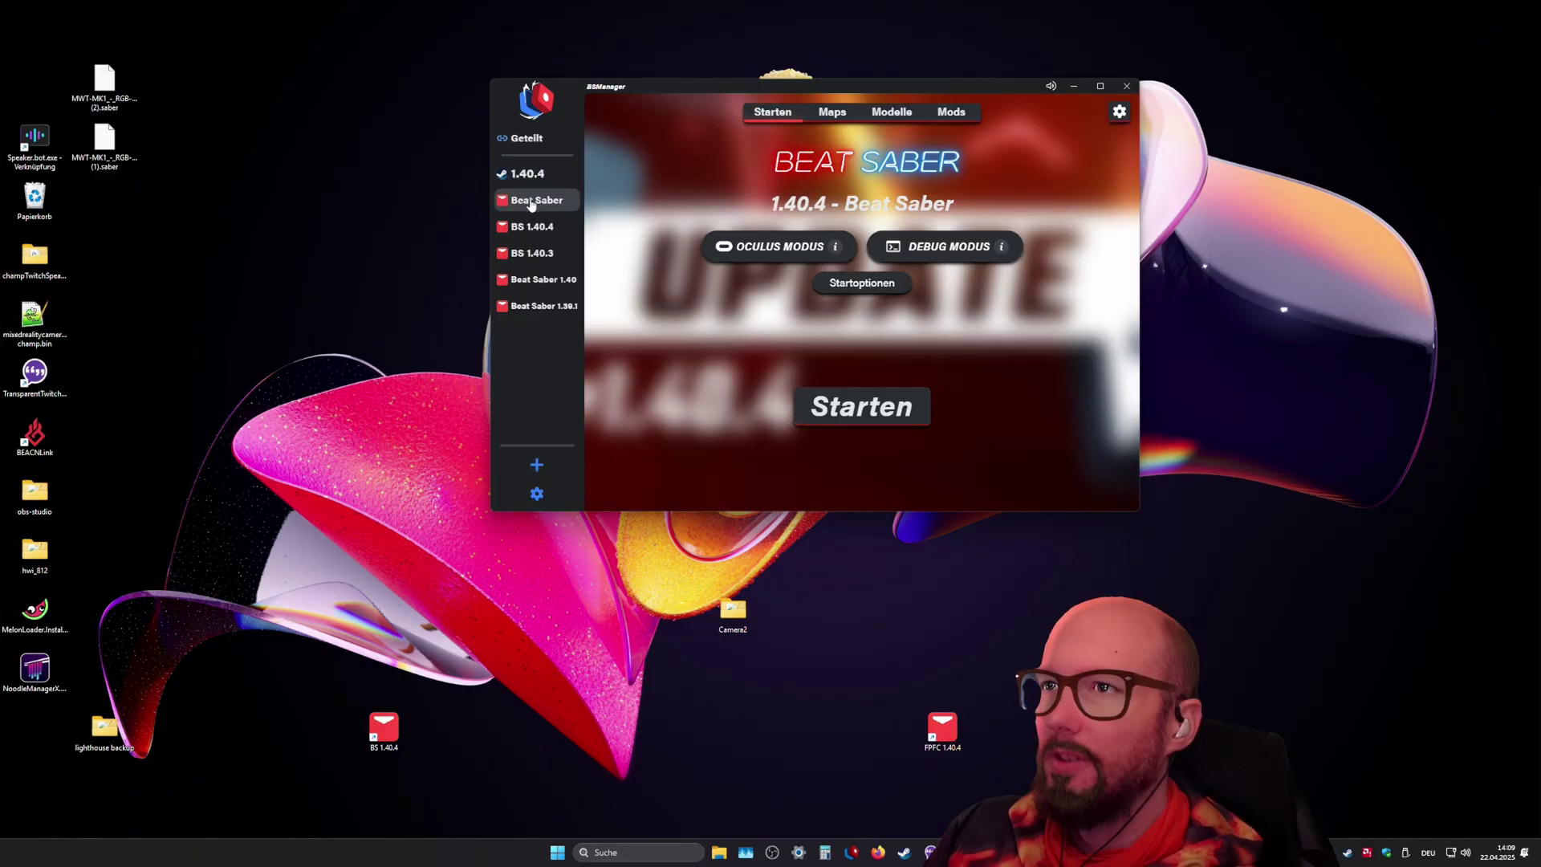
{"action": "left_click", "coordinate": [1120, 114]}
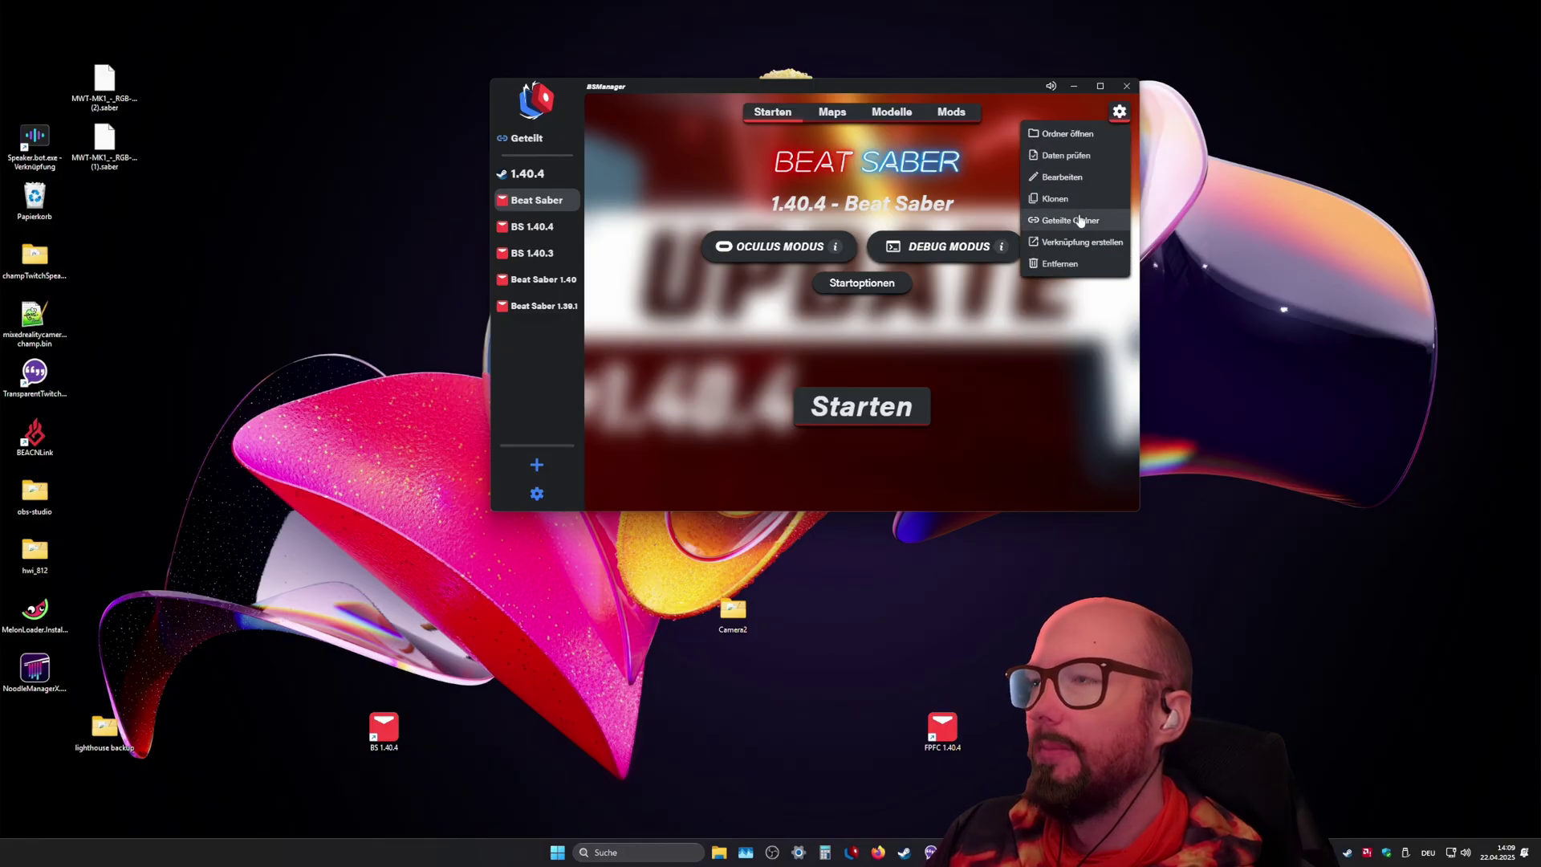
{"action": "left_click", "coordinate": [1070, 178]}
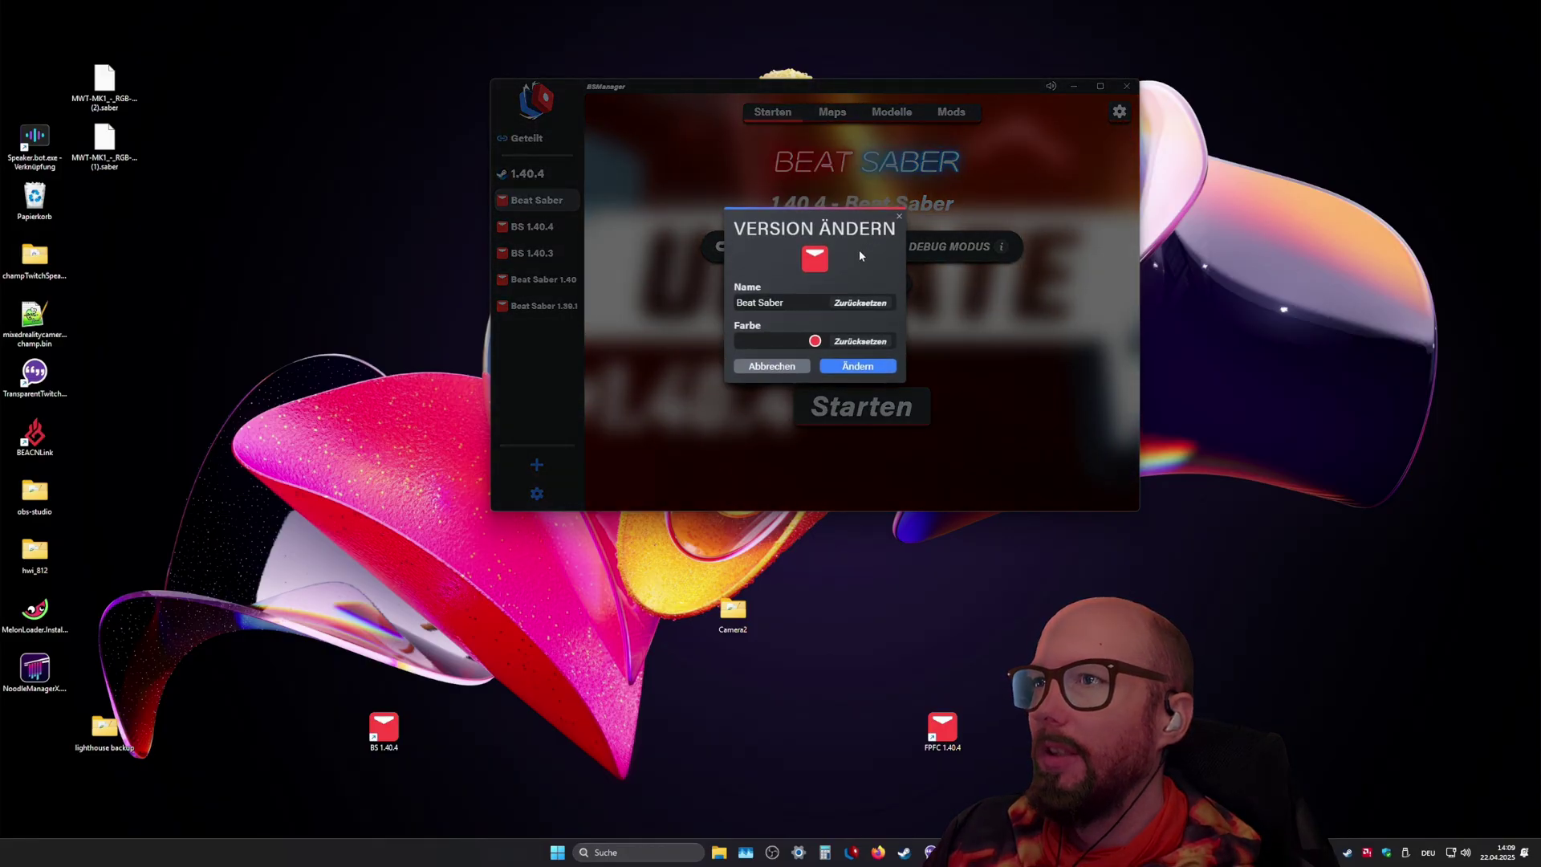
{"action": "left_click_drag", "start_coordinate": [786, 303], "coordinate": [654, 300]}
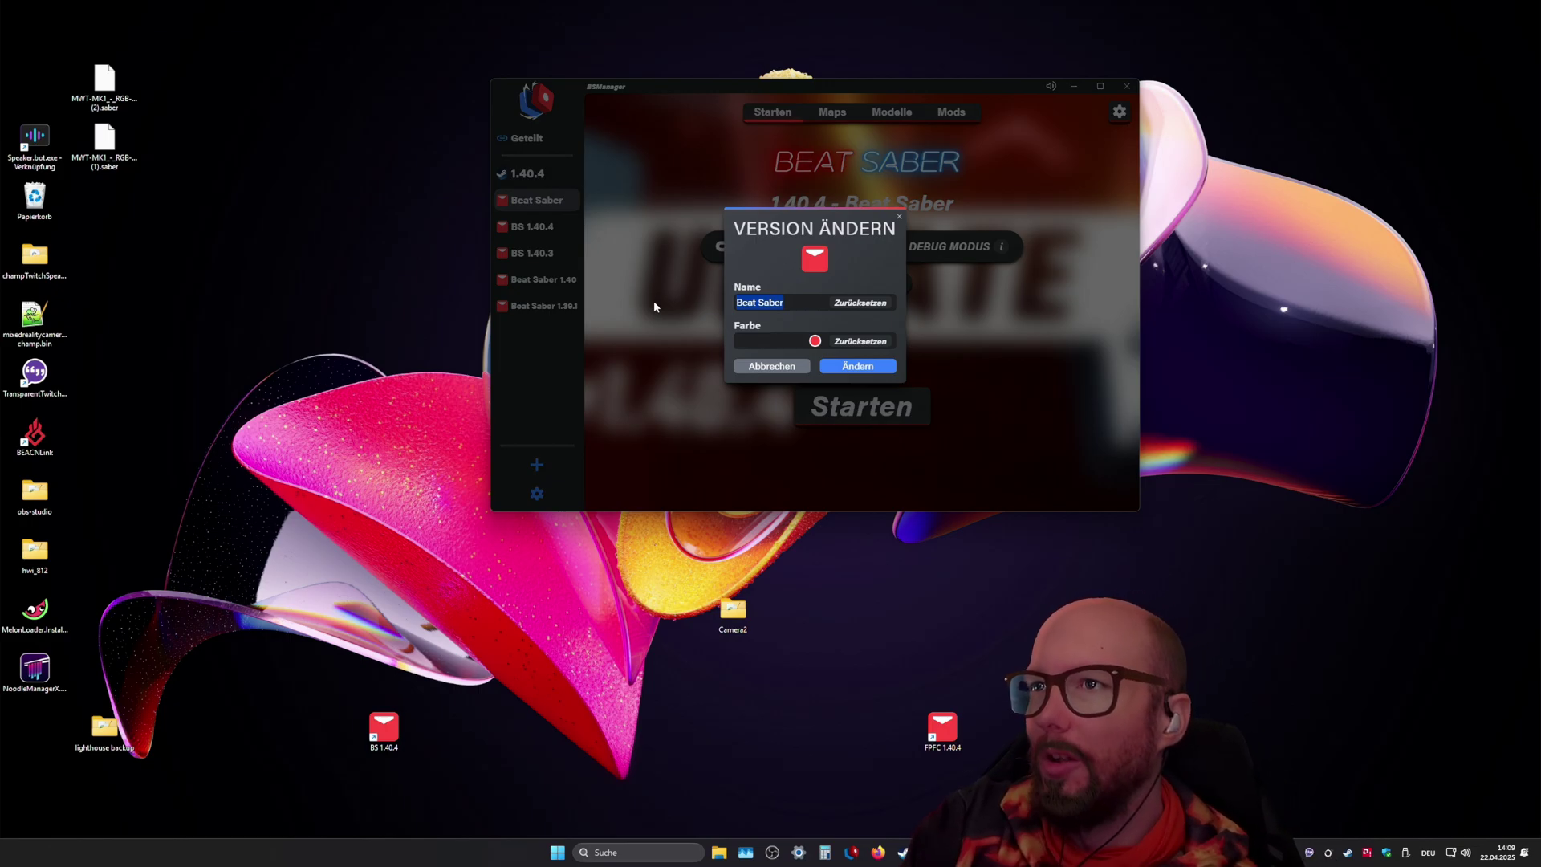
{"action": "type", "text": "1"}
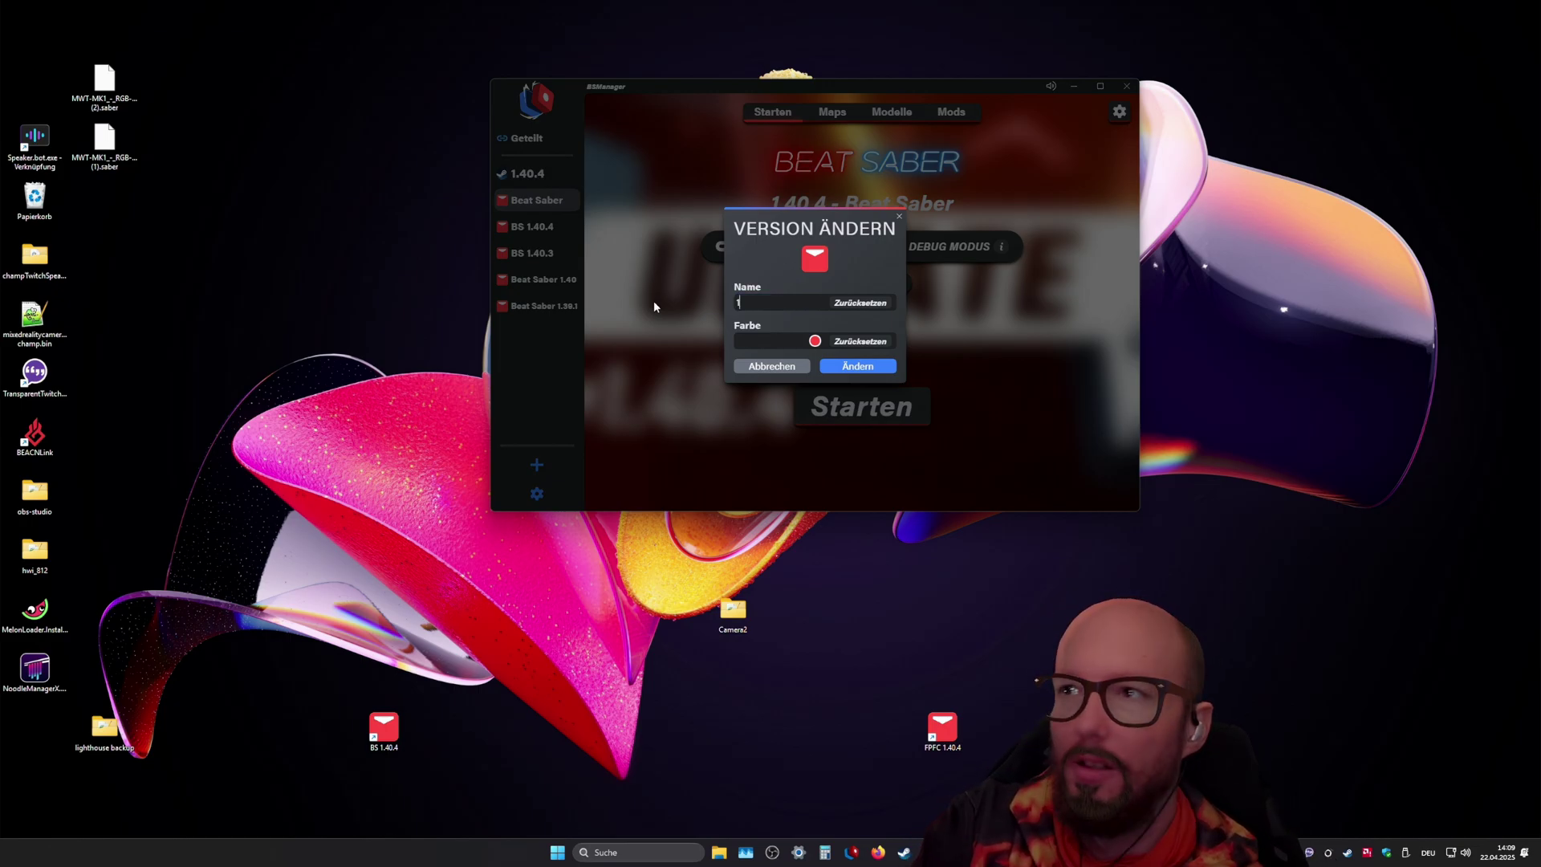
{"action": "type", "text": ".40."}
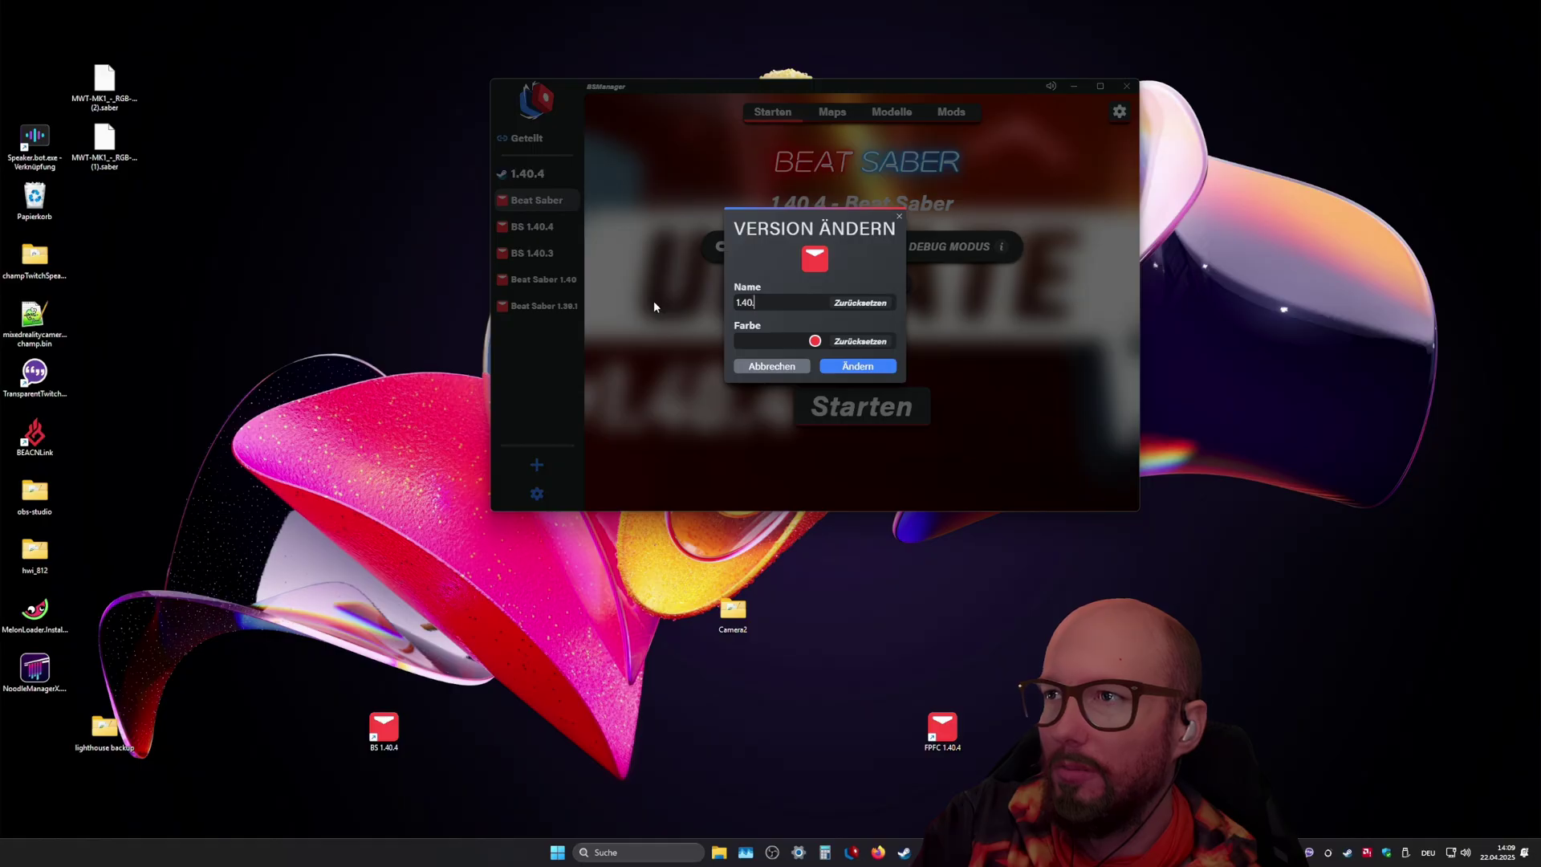
{"action": "type", "text": "4 test"}
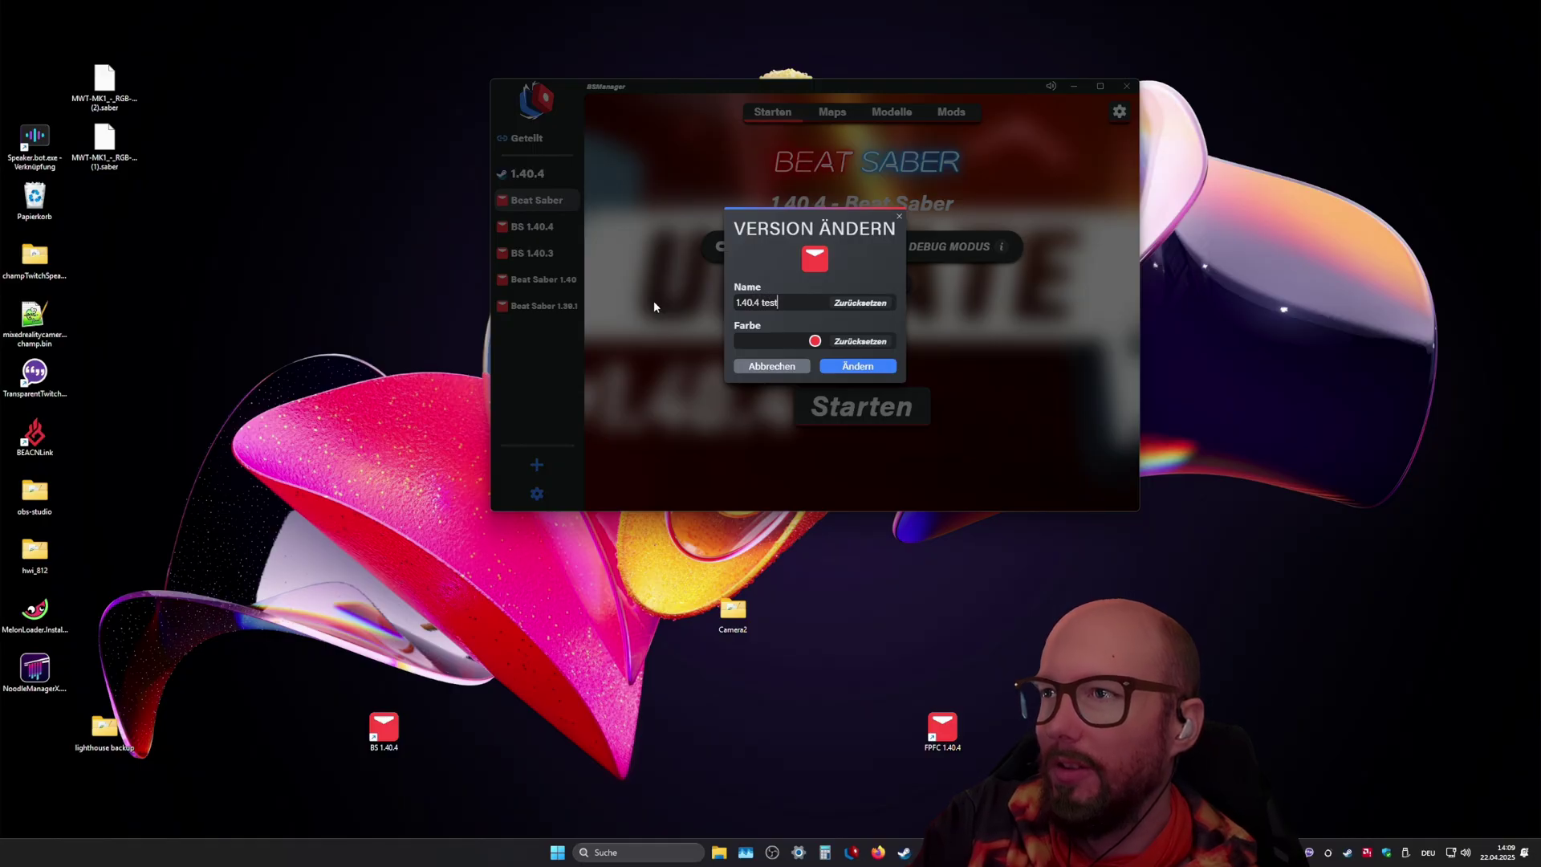
{"action": "left_click", "coordinate": [866, 368]}
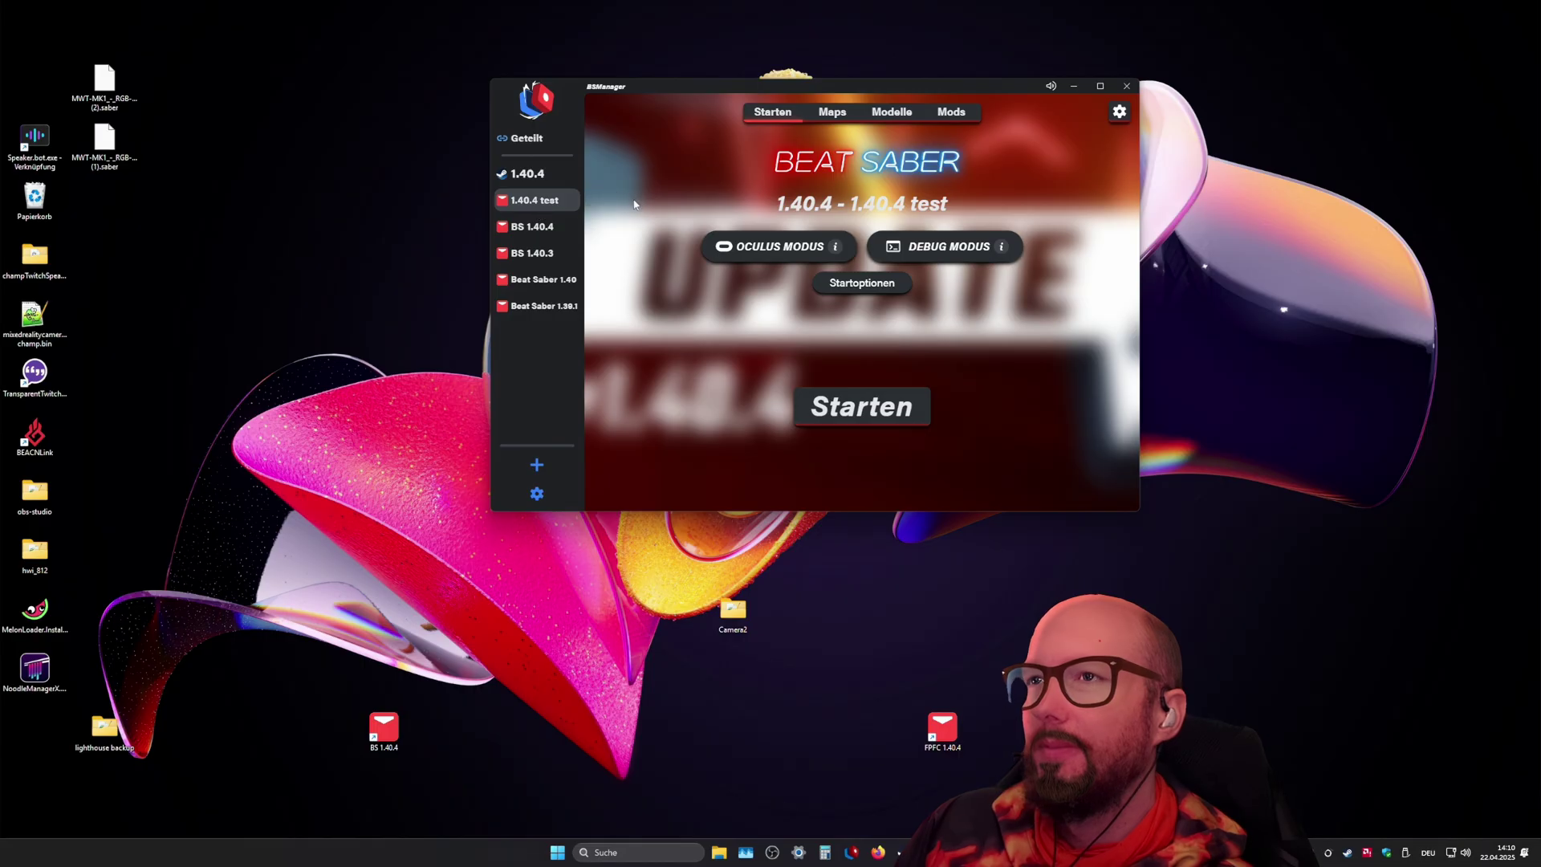
Step: Open the shared folders list of the 1.40.4 test version
{"action": "left_click", "coordinate": [1121, 113]}
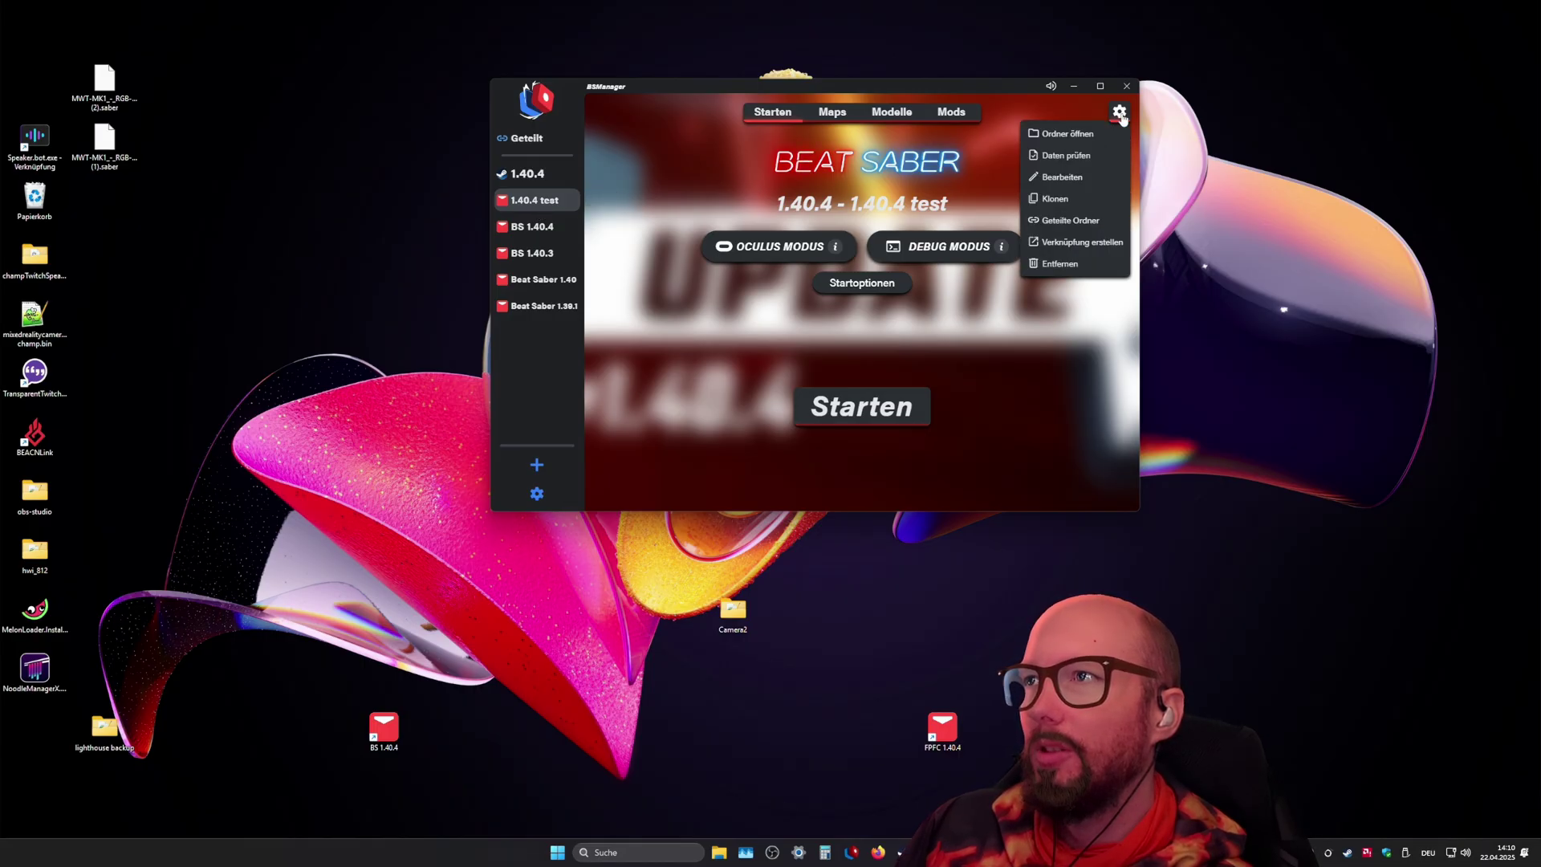
{"action": "left_click", "coordinate": [1083, 222]}
{"action": "scroll", "coordinate": [859, 309], "scroll_direction": "down", "scroll_amount": 2}
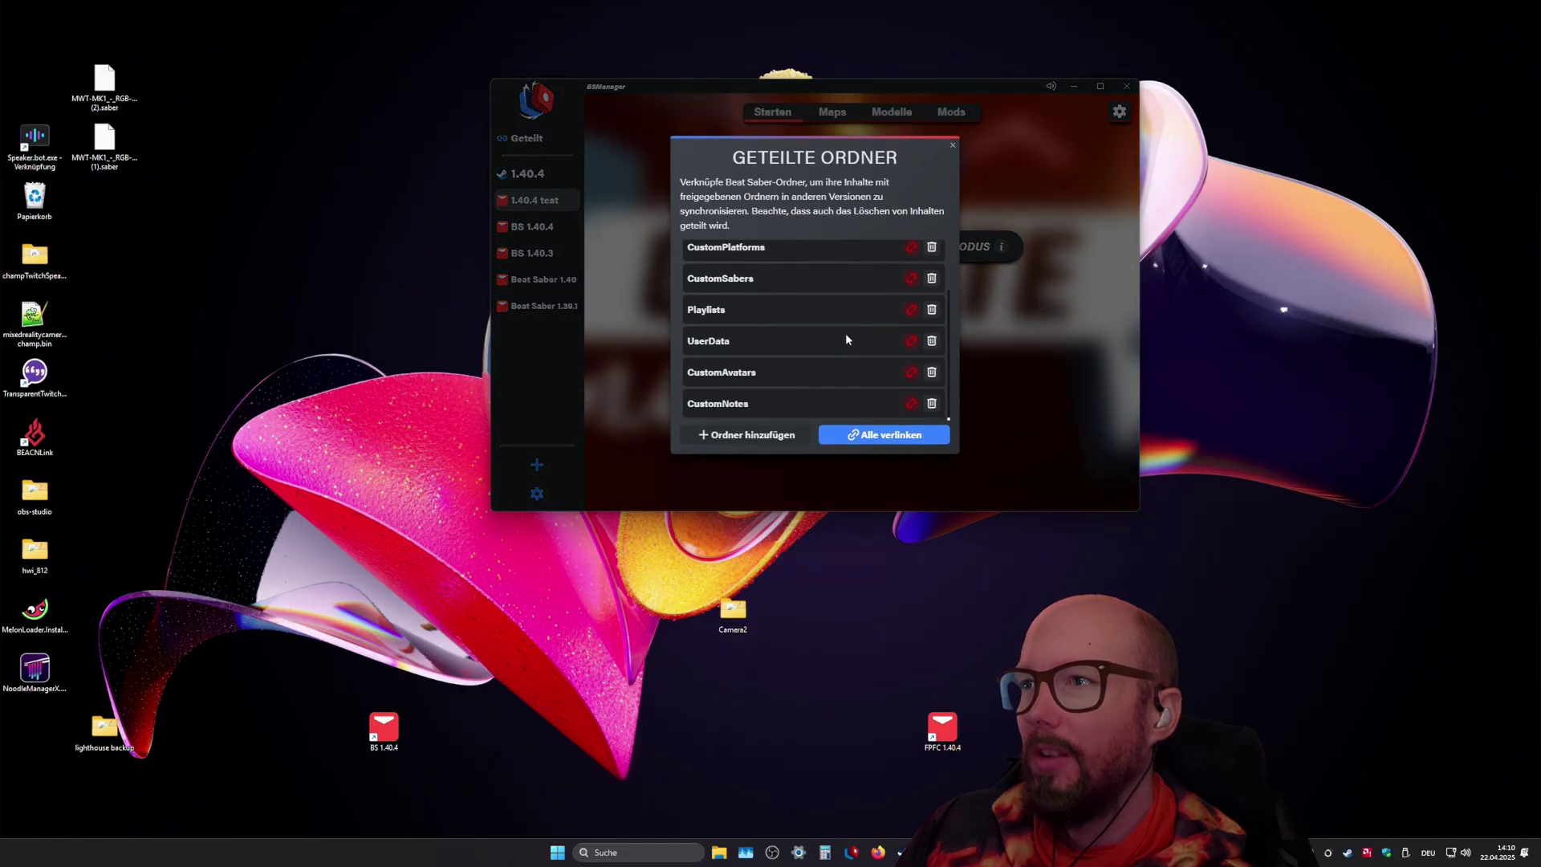
{"action": "left_click", "coordinate": [754, 439]}
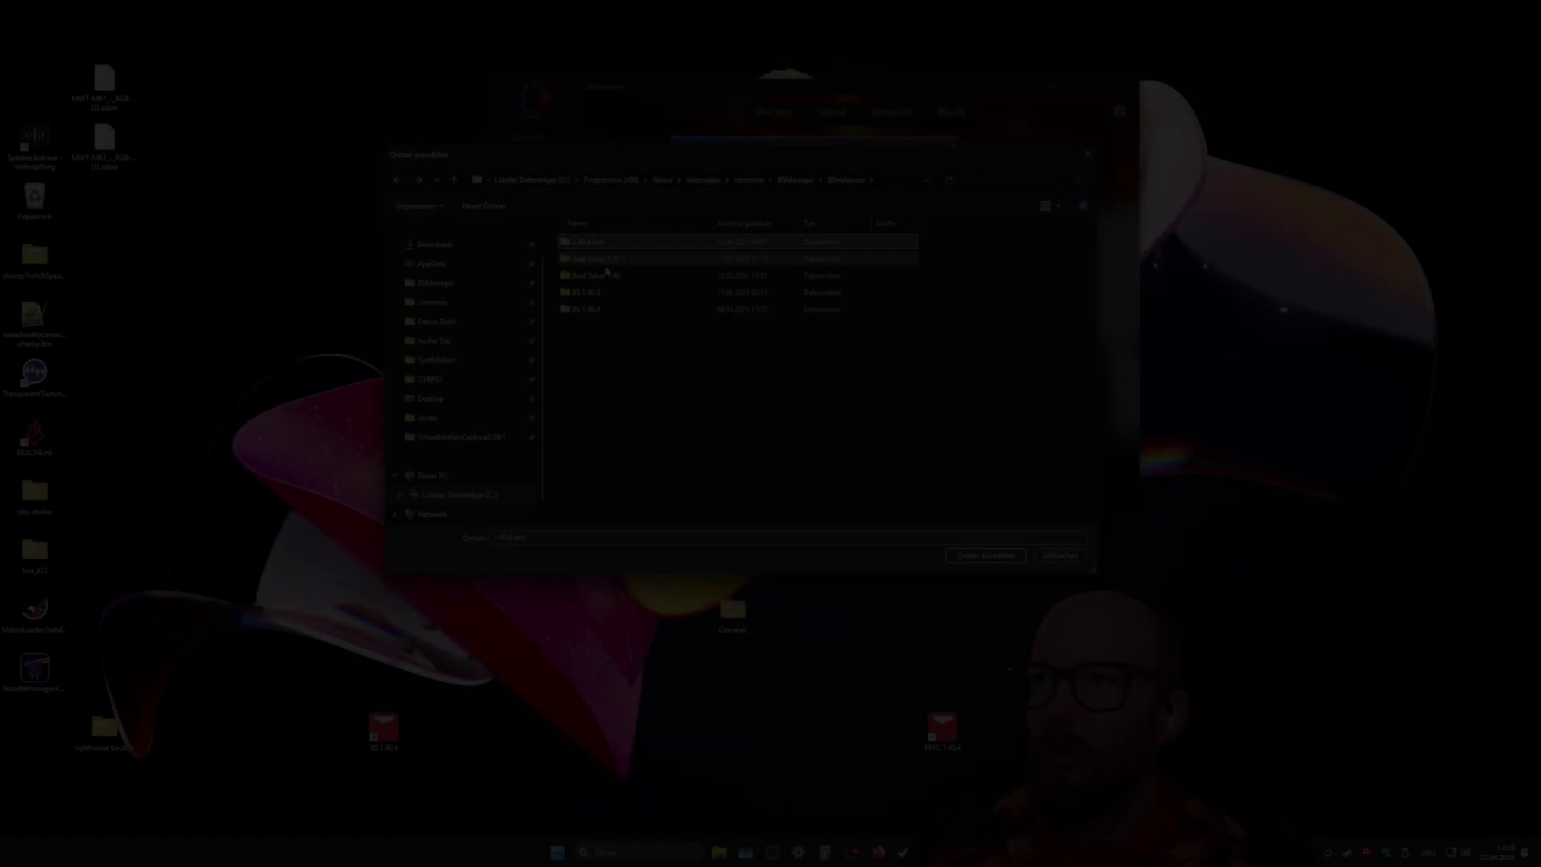
{"action": "double_click", "coordinate": [598, 275]}
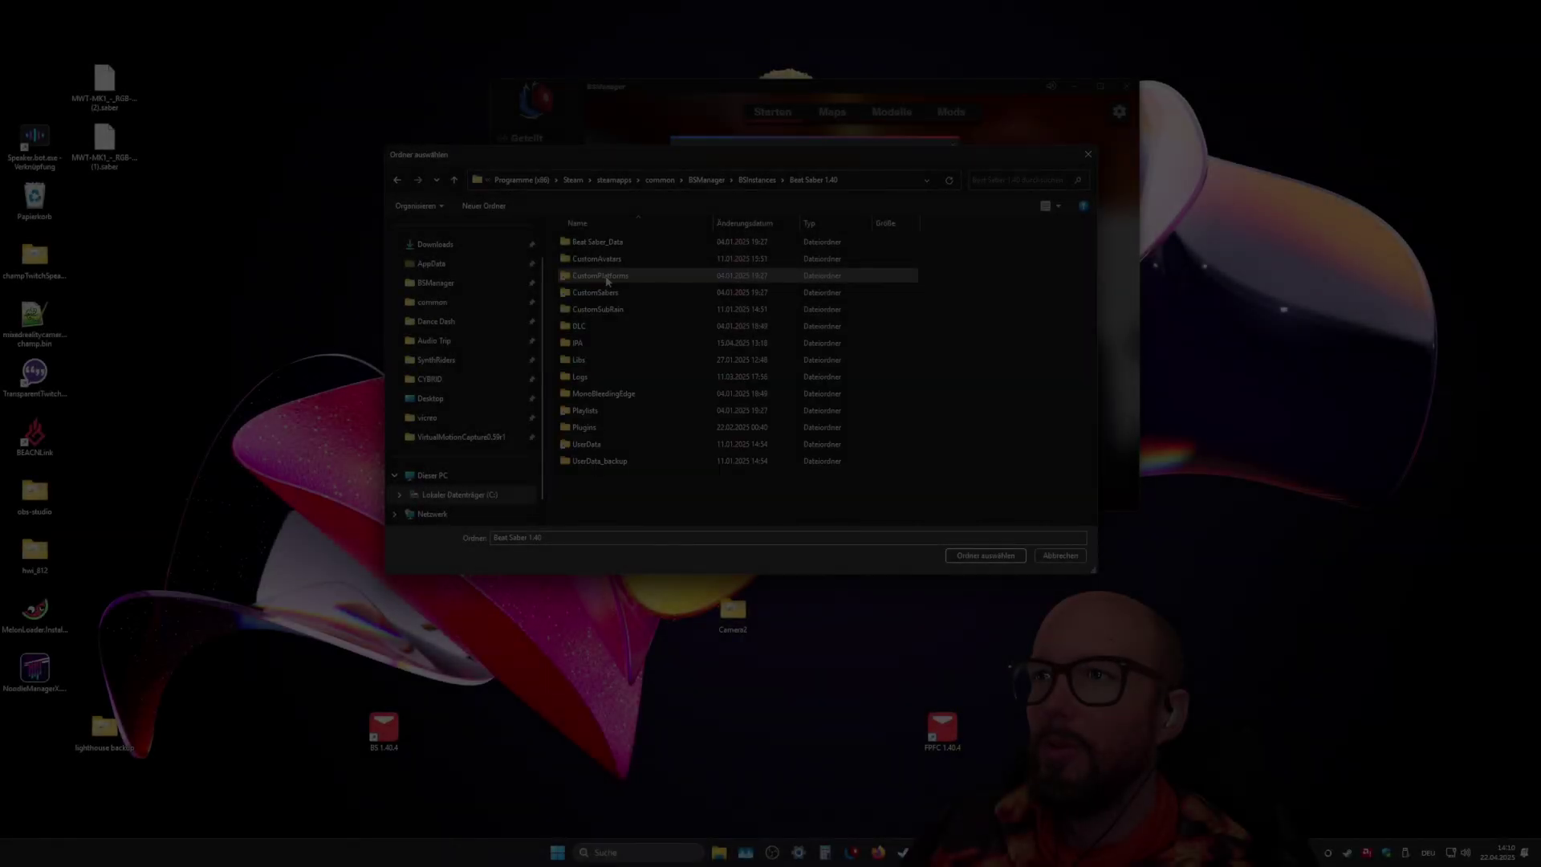
{"action": "left_click", "coordinate": [610, 445]}
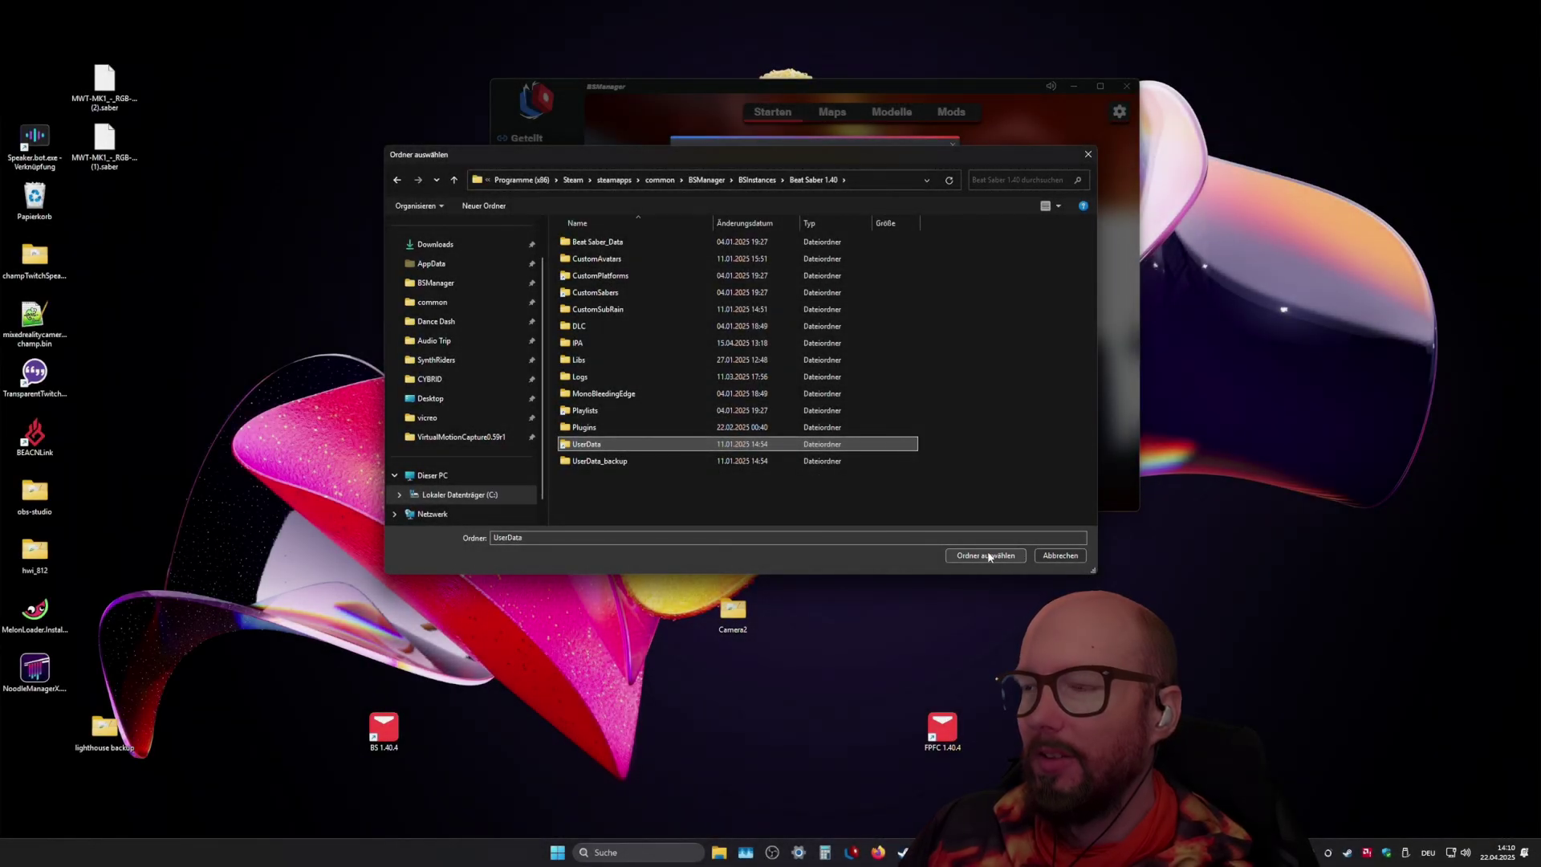
{"action": "left_click", "coordinate": [1058, 556]}
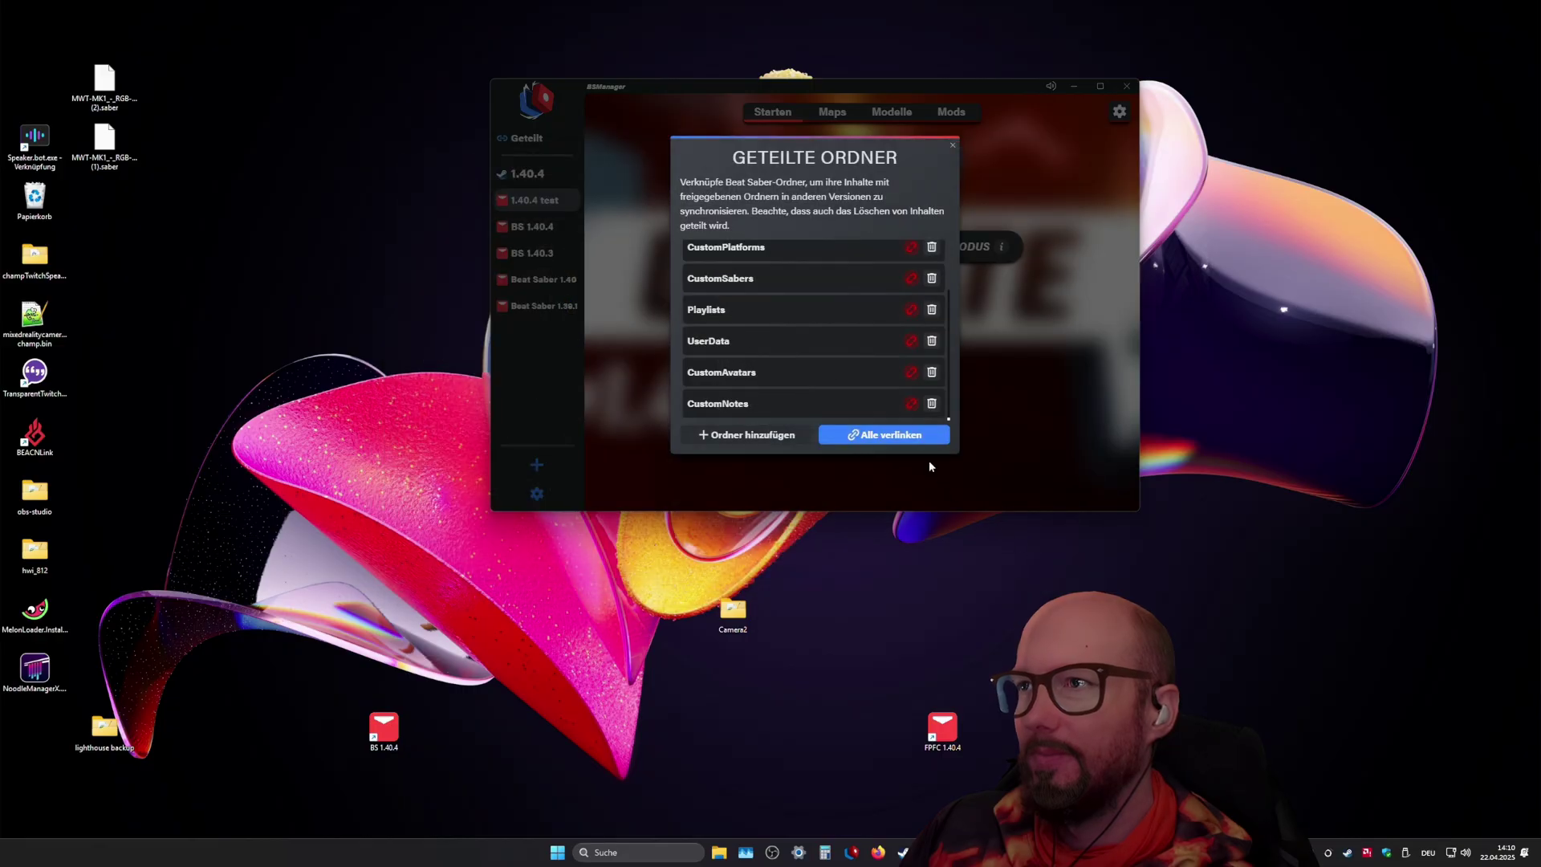
Step: Link all shared folders of the 1.40.4 test version and close the shared folders list
{"action": "left_click", "coordinate": [884, 434]}
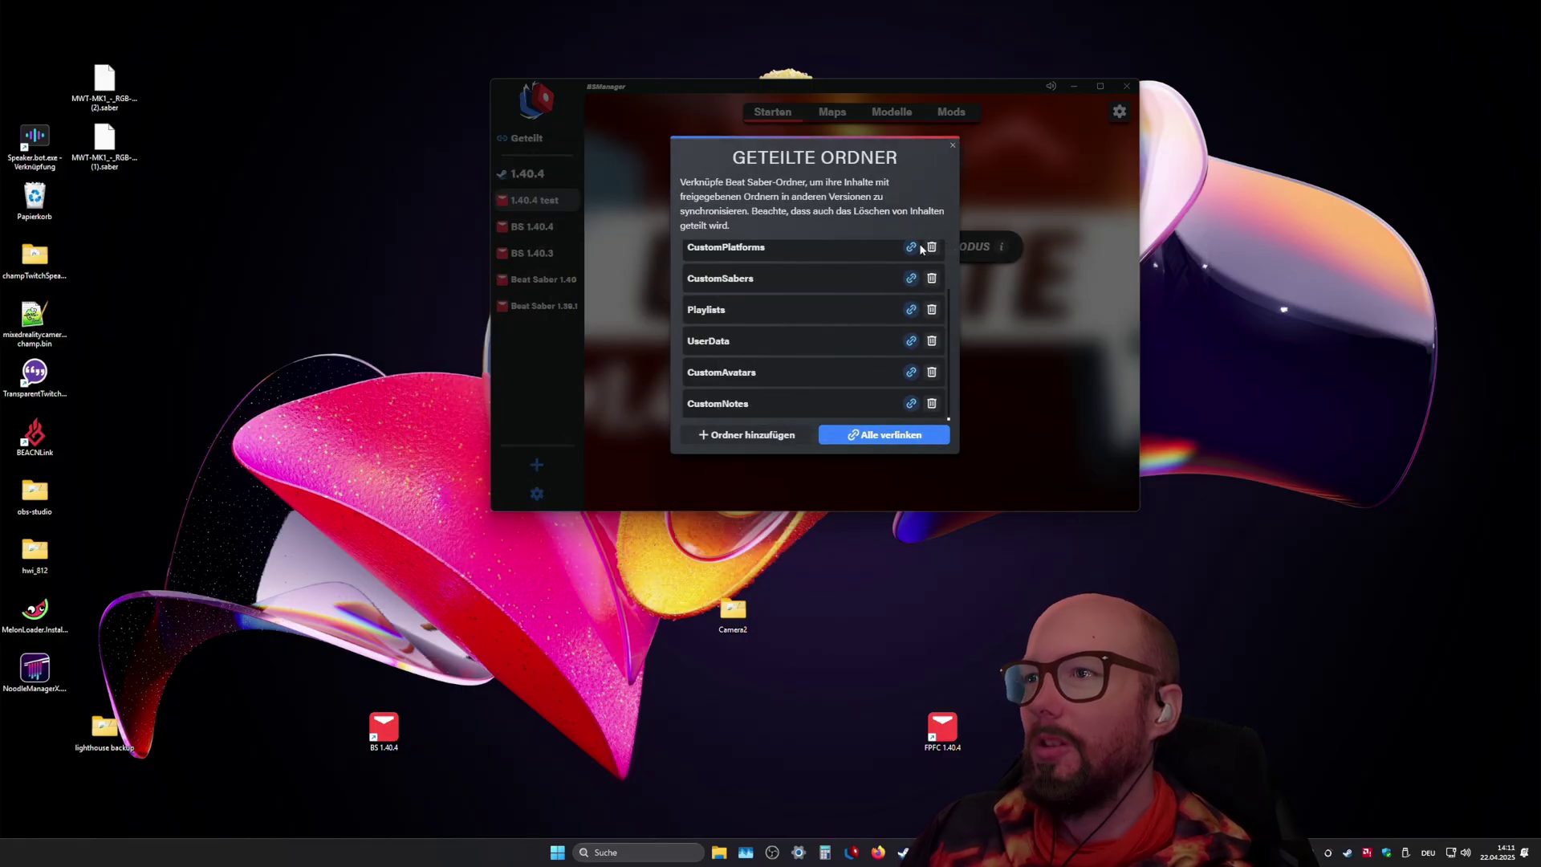
{"action": "left_click", "coordinate": [953, 147]}
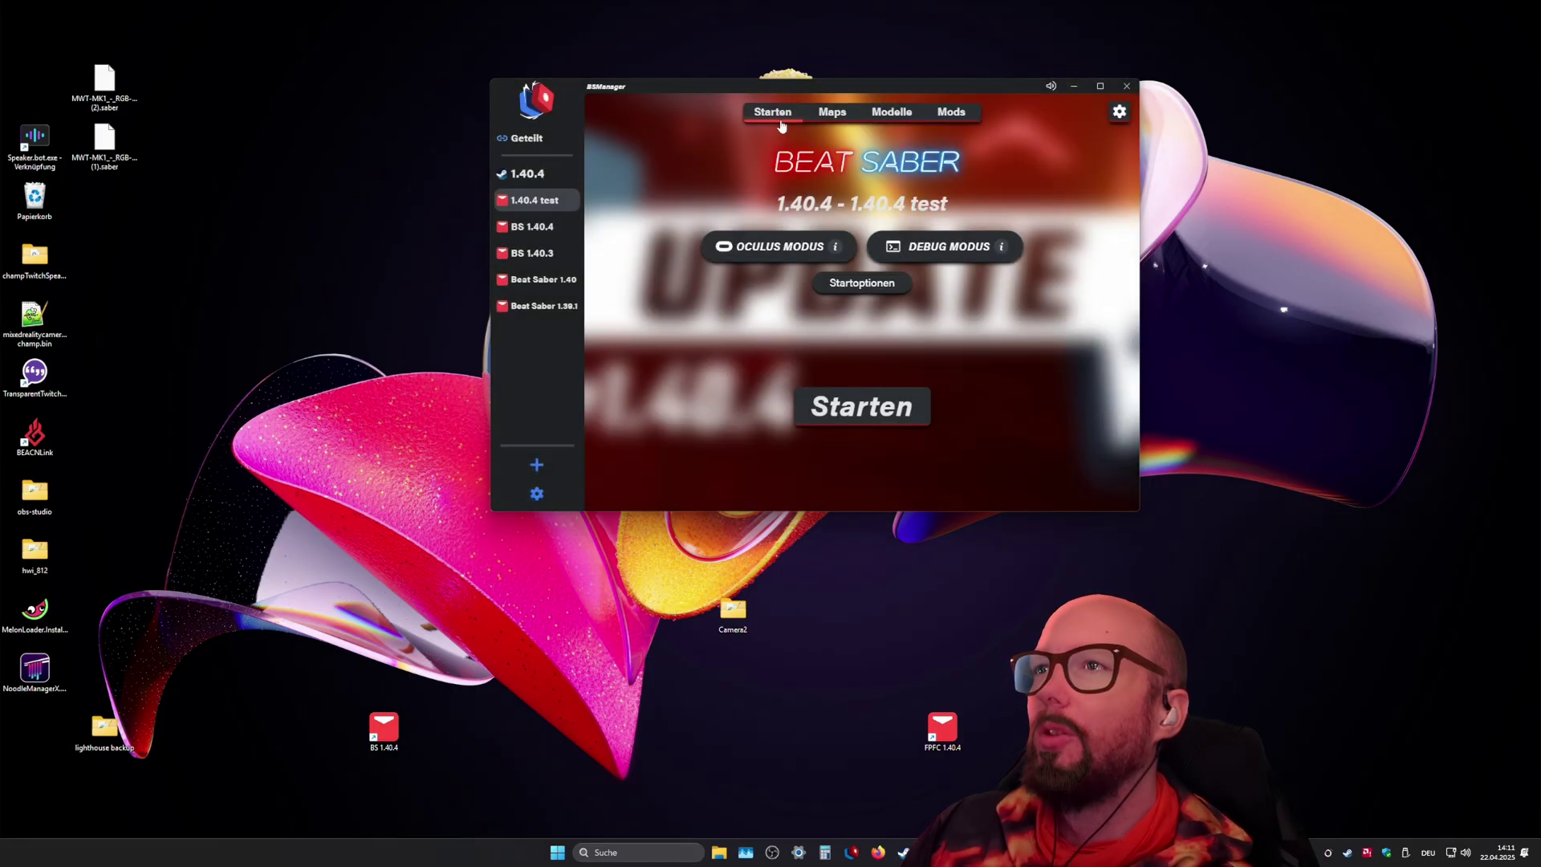
Step: Review the maps, the model categories and the list of available mods for the 1.40.4 test version
{"action": "left_click", "coordinate": [832, 113]}
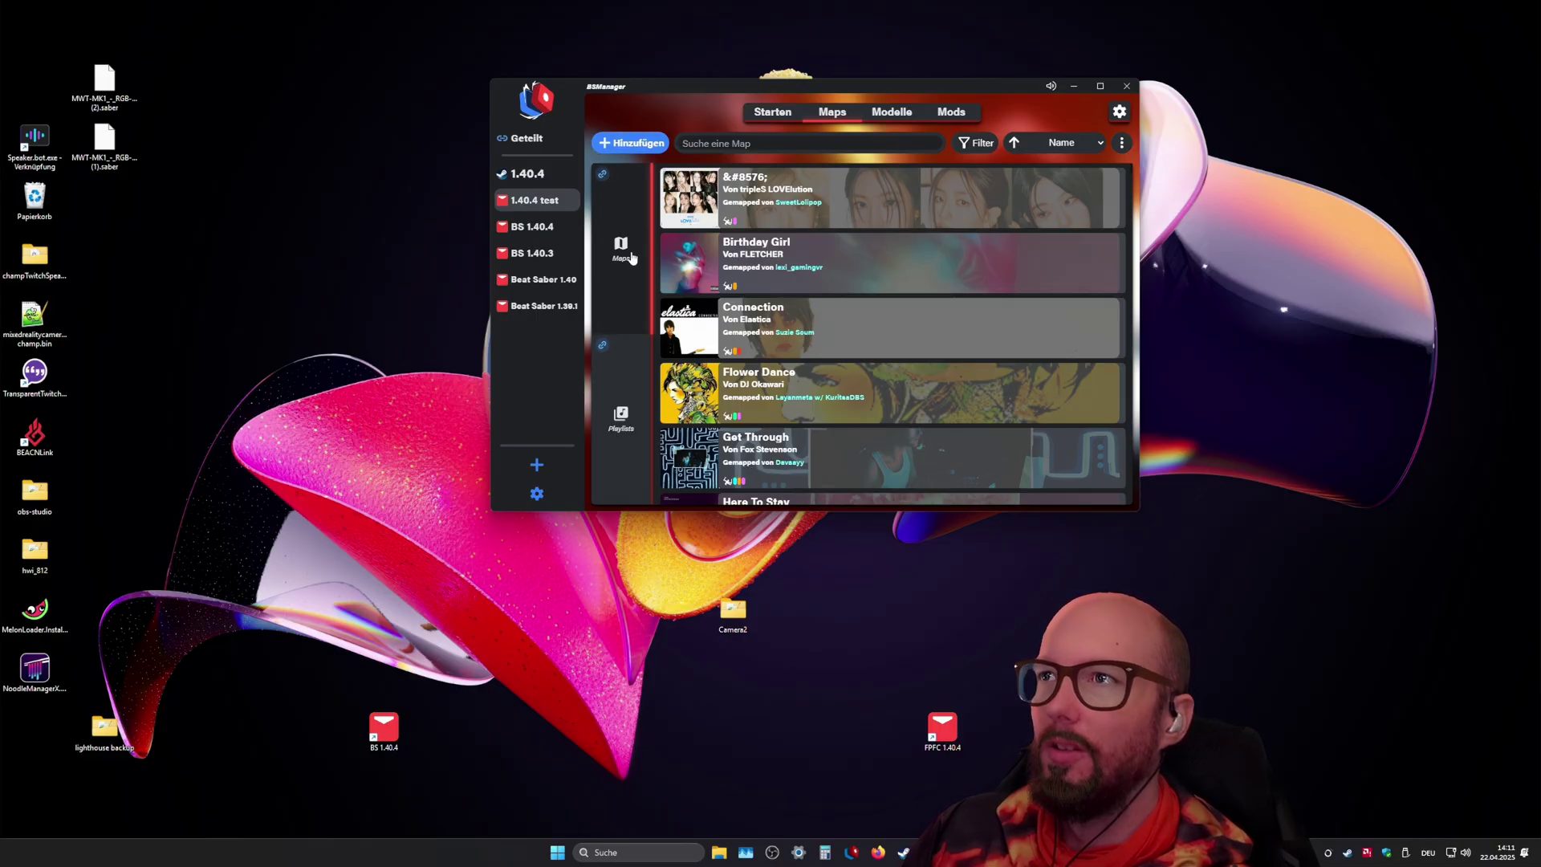
{"action": "left_click", "coordinate": [890, 113]}
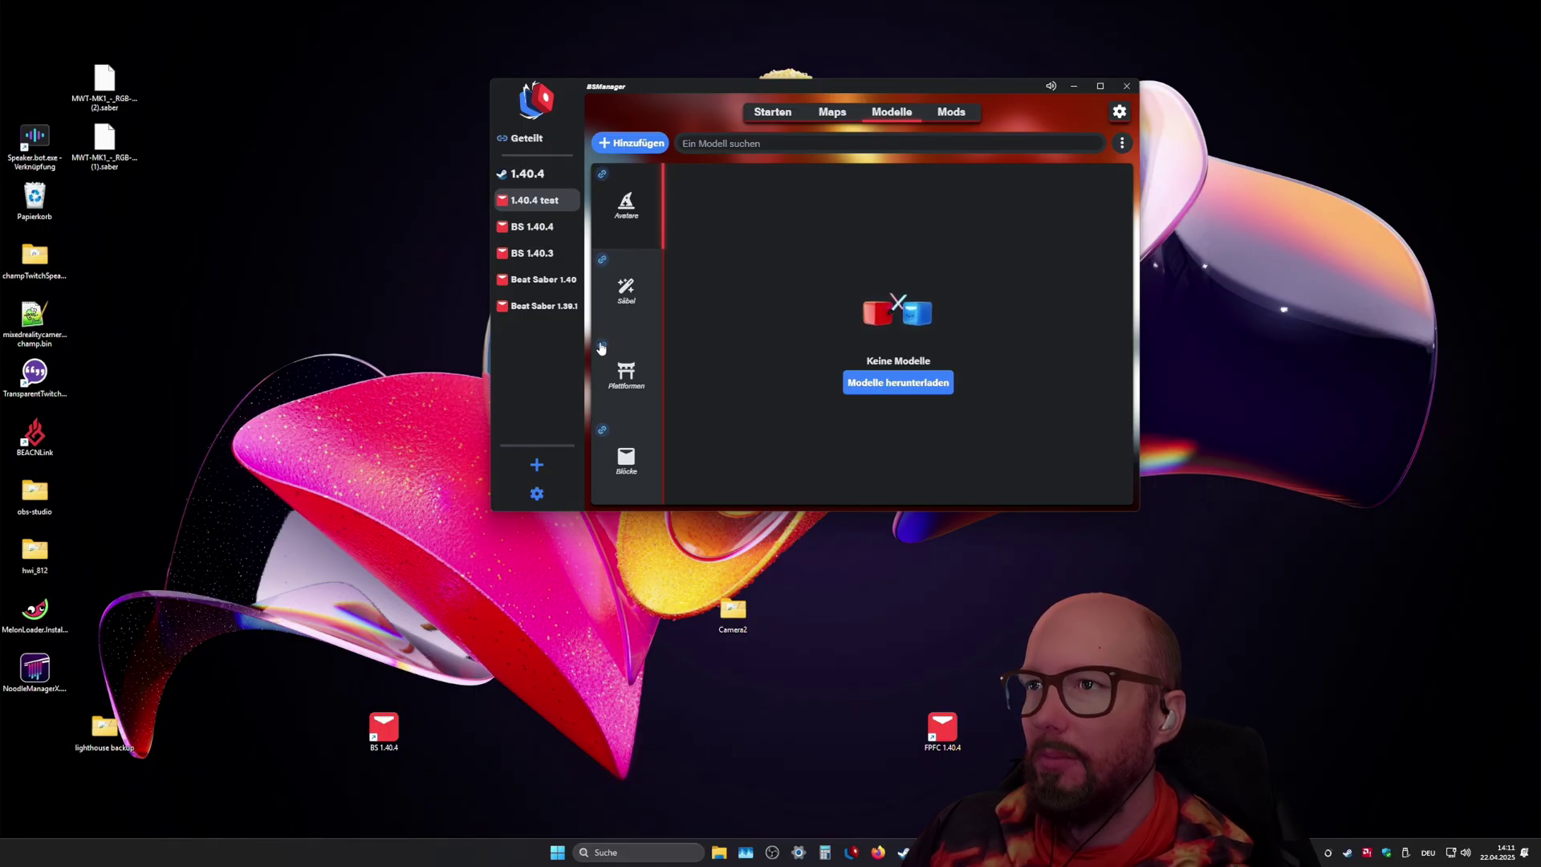
{"action": "left_click", "coordinate": [968, 113]}
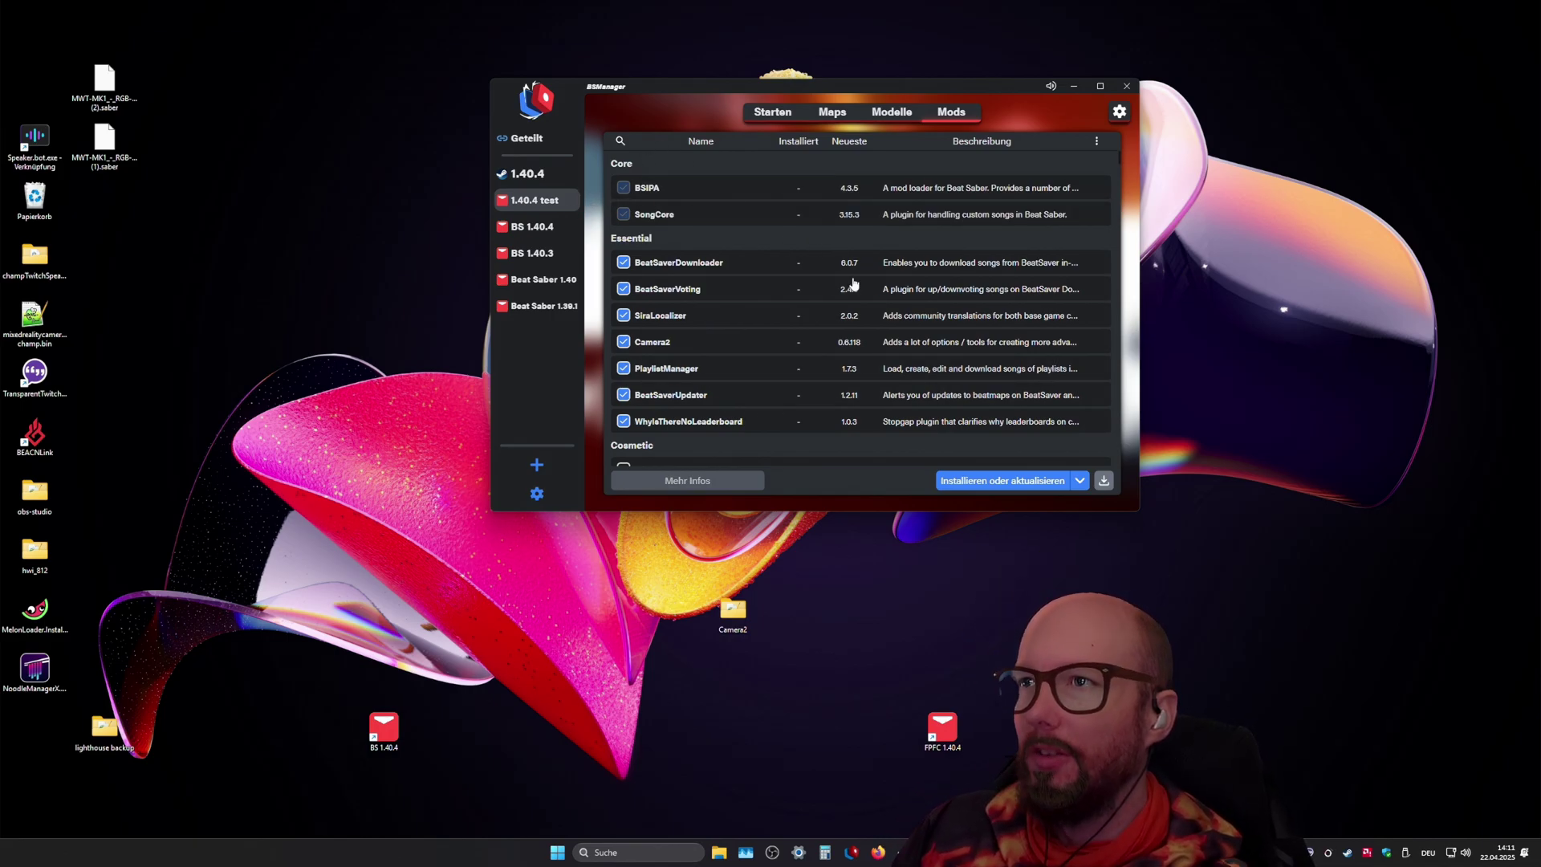
{"action": "scroll", "coordinate": [751, 217], "scroll_direction": "down", "scroll_amount": 3}
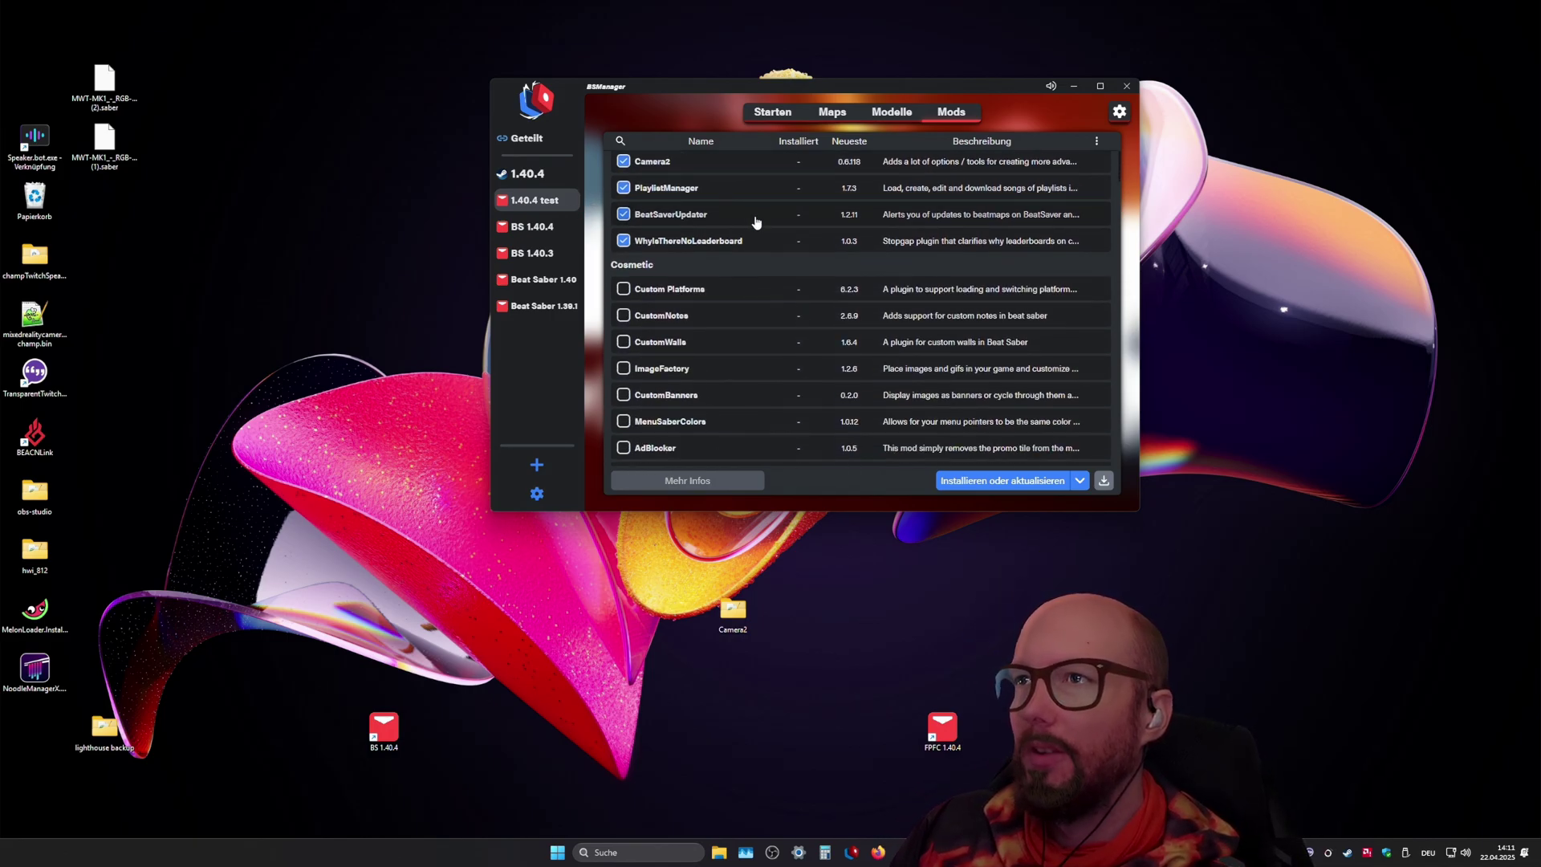
{"action": "scroll", "coordinate": [755, 225], "scroll_direction": "up", "scroll_amount": 3}
{"action": "scroll", "coordinate": [767, 245], "scroll_direction": "down", "scroll_amount": 4}
{"action": "scroll", "coordinate": [747, 253], "scroll_direction": "down", "scroll_amount": 5}
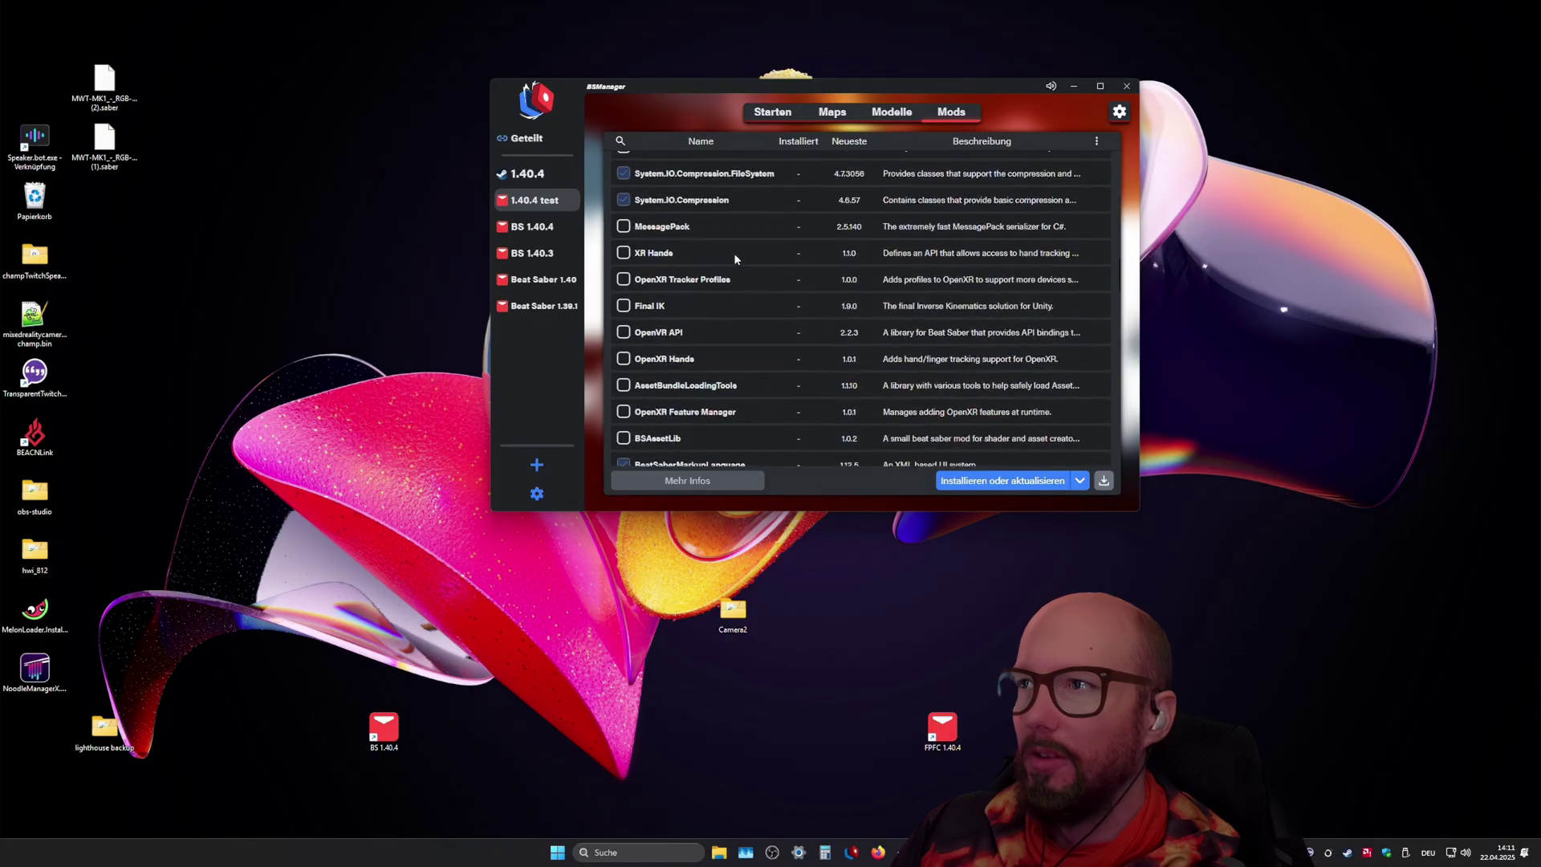
{"action": "scroll", "coordinate": [734, 253], "scroll_direction": "up", "scroll_amount": 5}
{"action": "scroll", "coordinate": [738, 260], "scroll_direction": "up", "scroll_amount": 8}
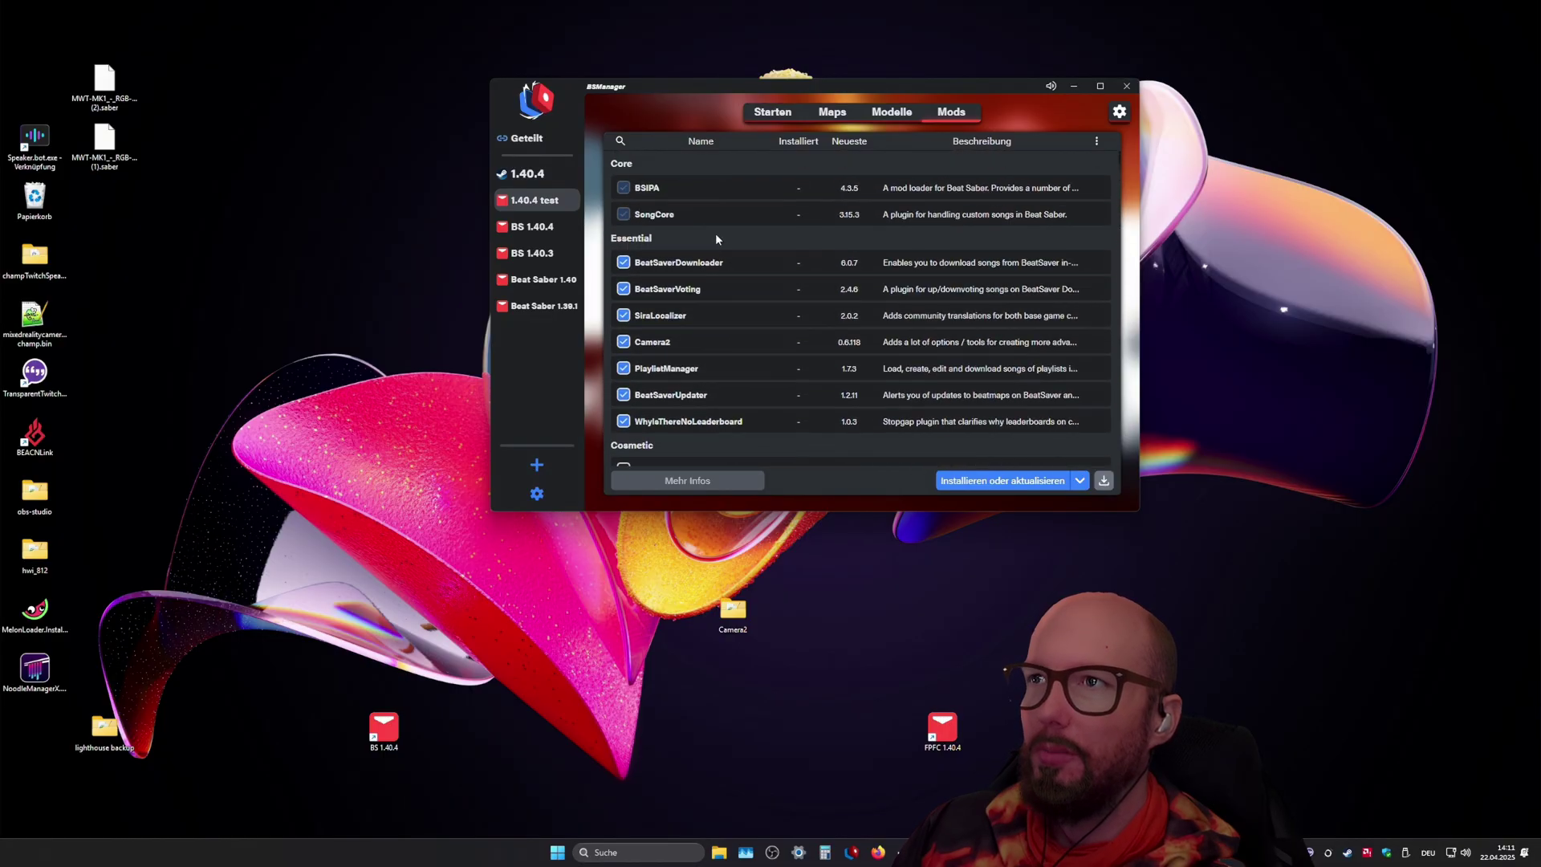
Step: Find NoodleExtensions by searching for "noodle" and install it together with the preselected core and essential mods
{"action": "left_click", "coordinate": [619, 143]}
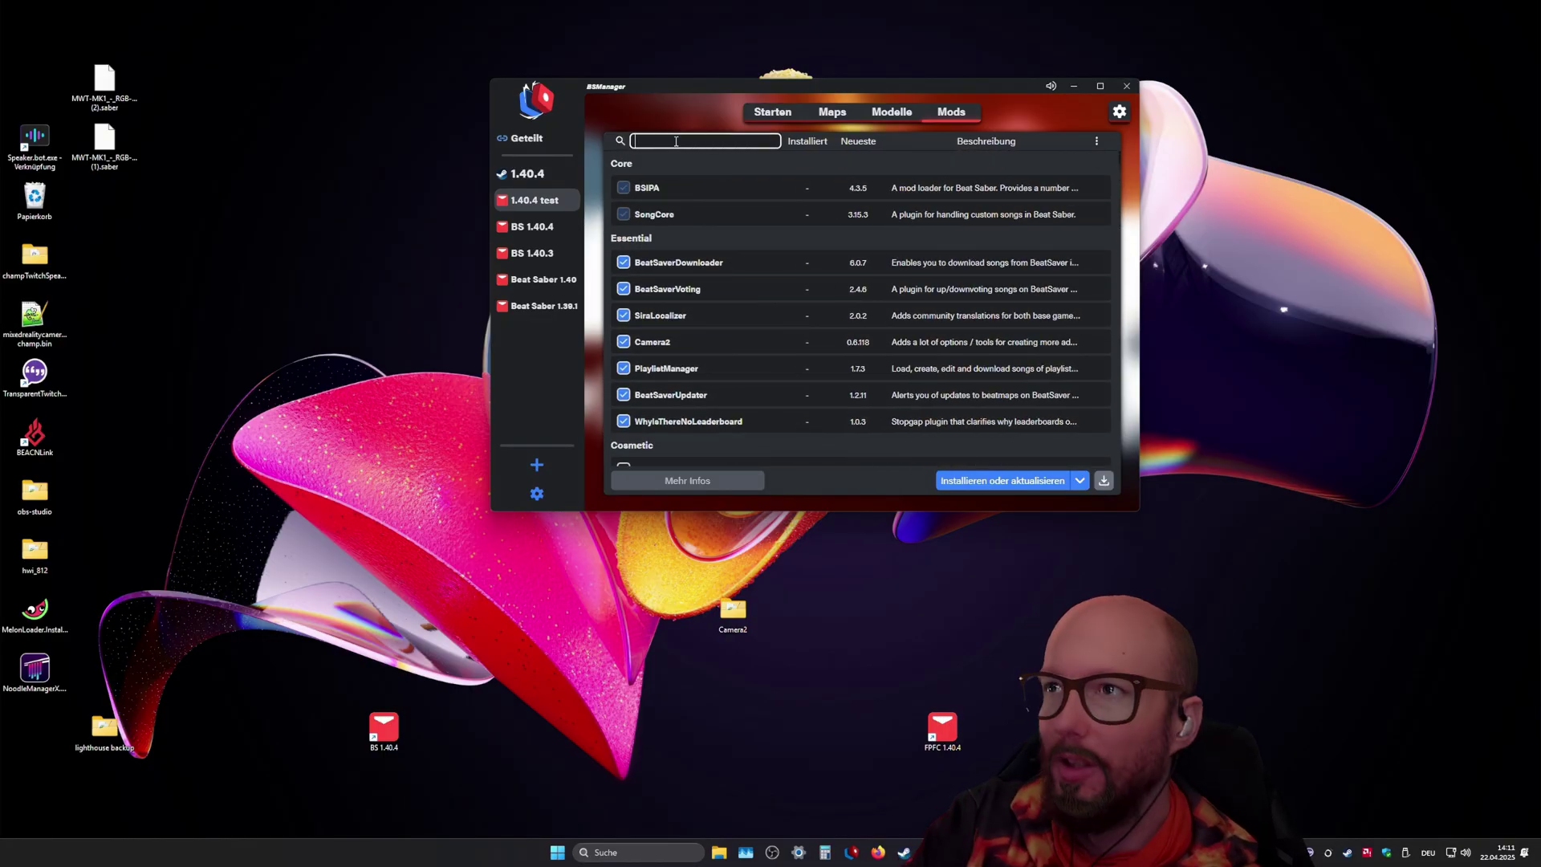
{"action": "type", "text": "noodle"}
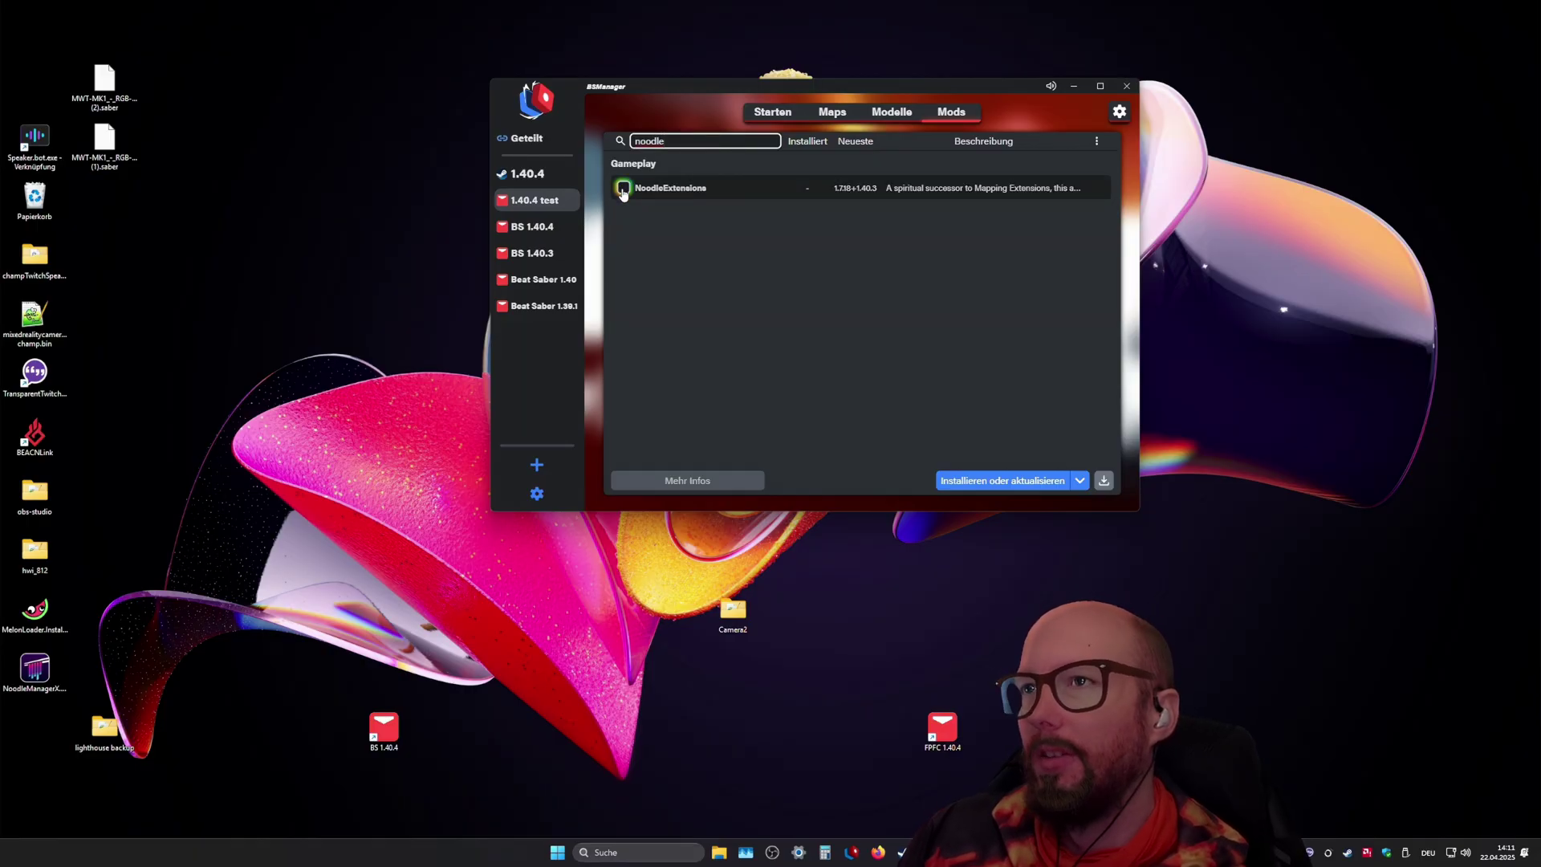
{"action": "left_click", "coordinate": [623, 190]}
{"action": "left_click", "coordinate": [1003, 480]}
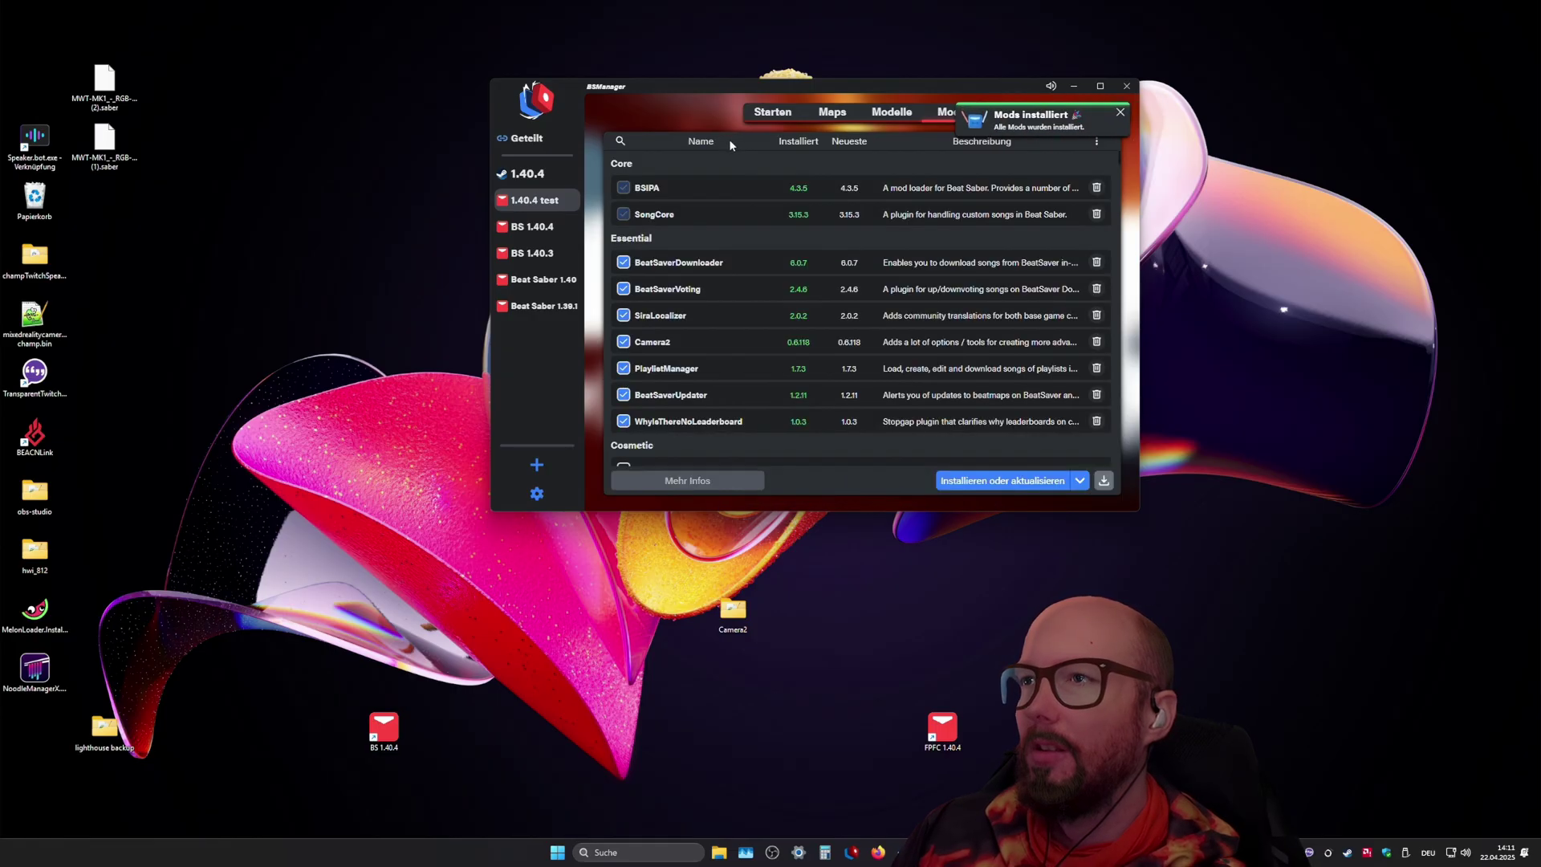
Step: Launch the 1.40.4 test version in FPFC mode and exit the game from its main menu
{"action": "left_click", "coordinate": [767, 114]}
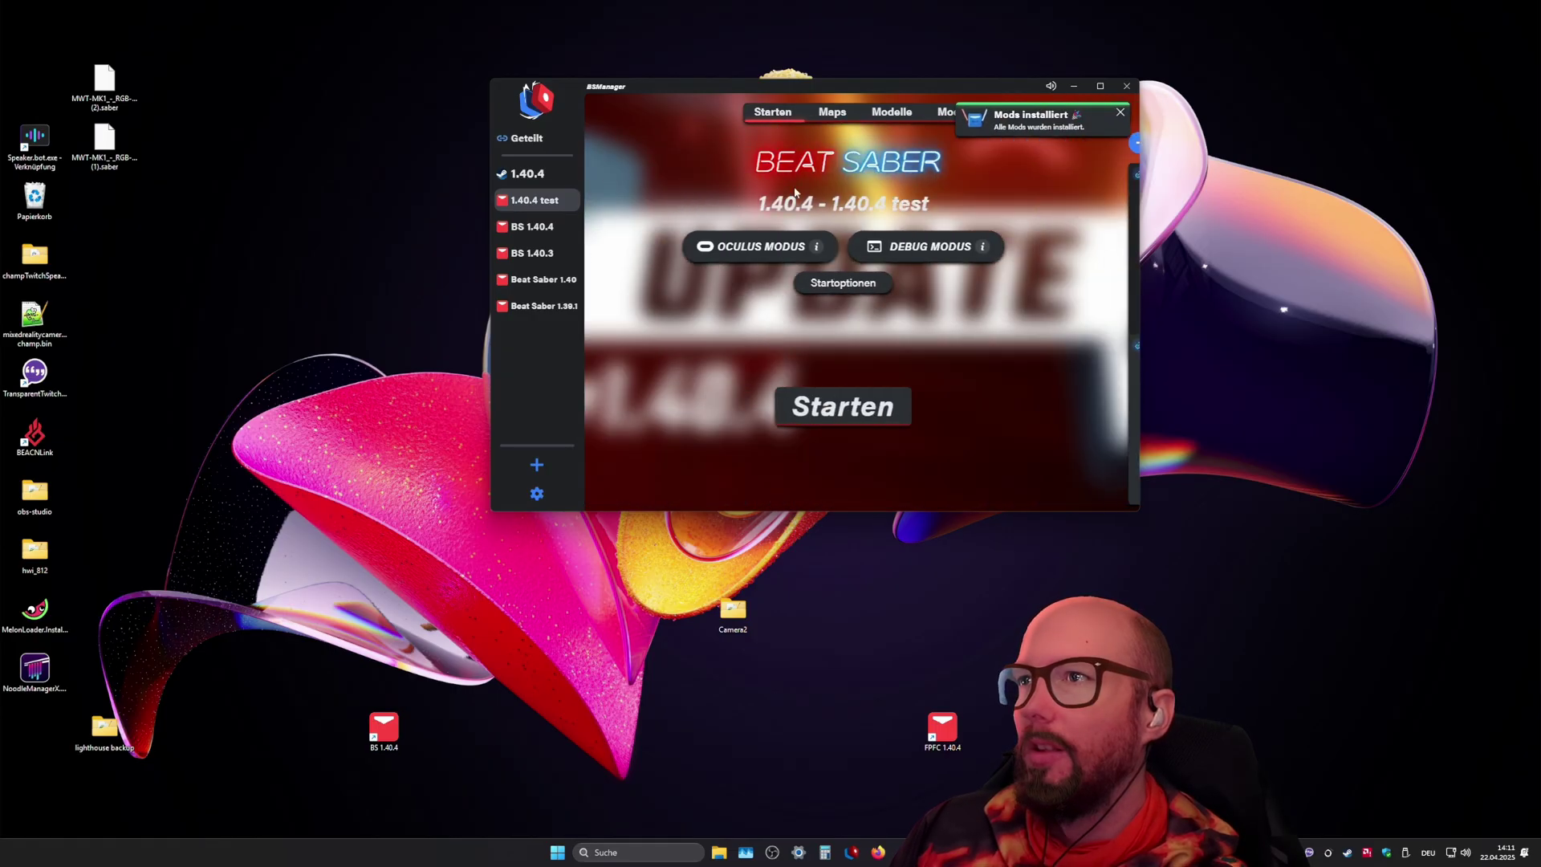
{"action": "left_click", "coordinate": [855, 286]}
{"action": "left_click", "coordinate": [812, 350]}
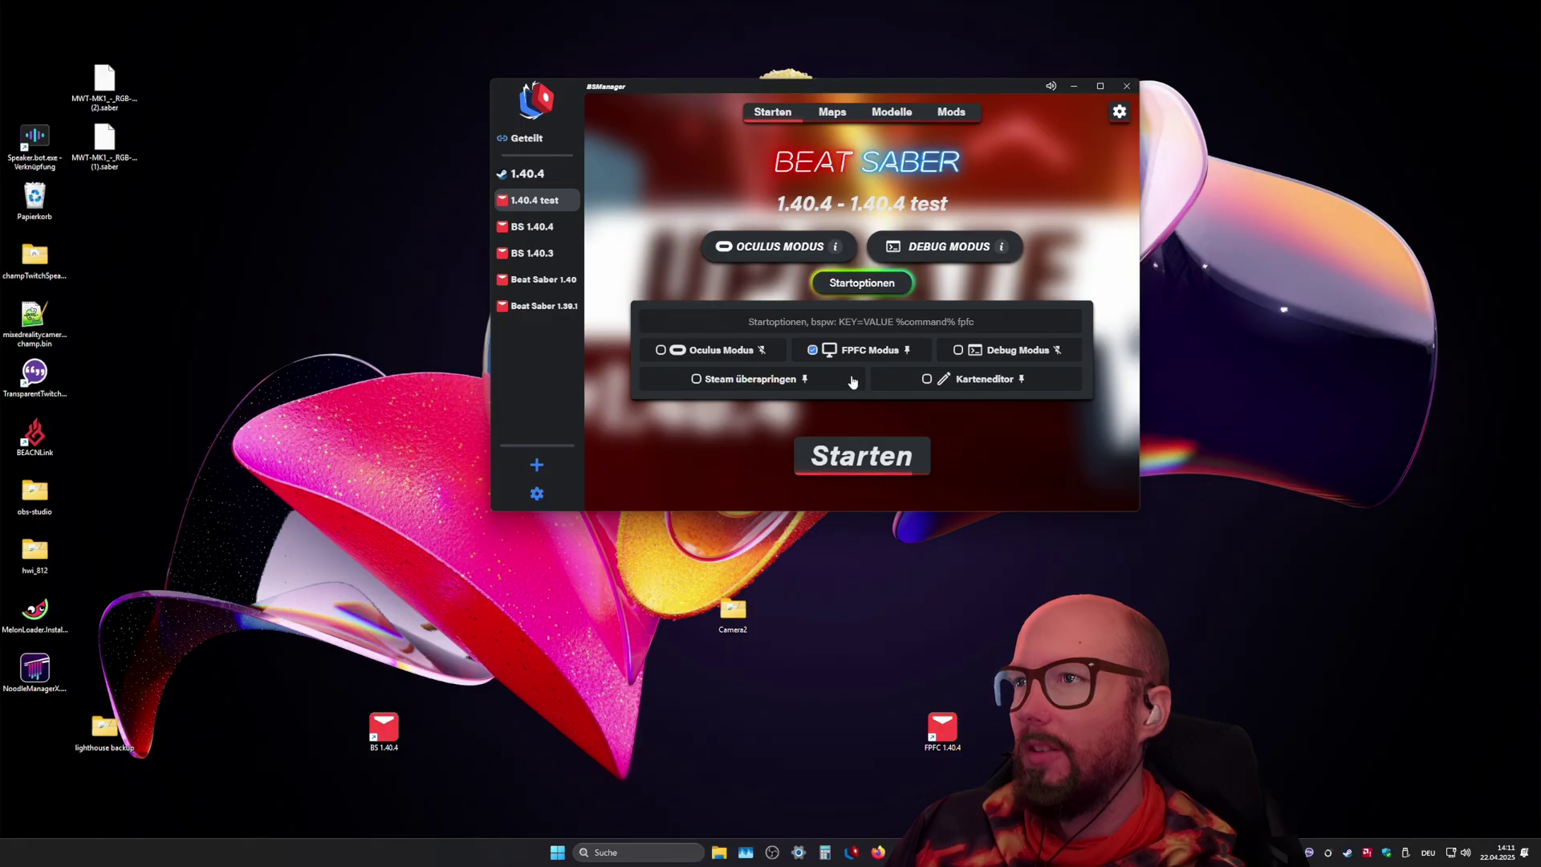
{"action": "mouse_move", "coordinate": [695, 378]}
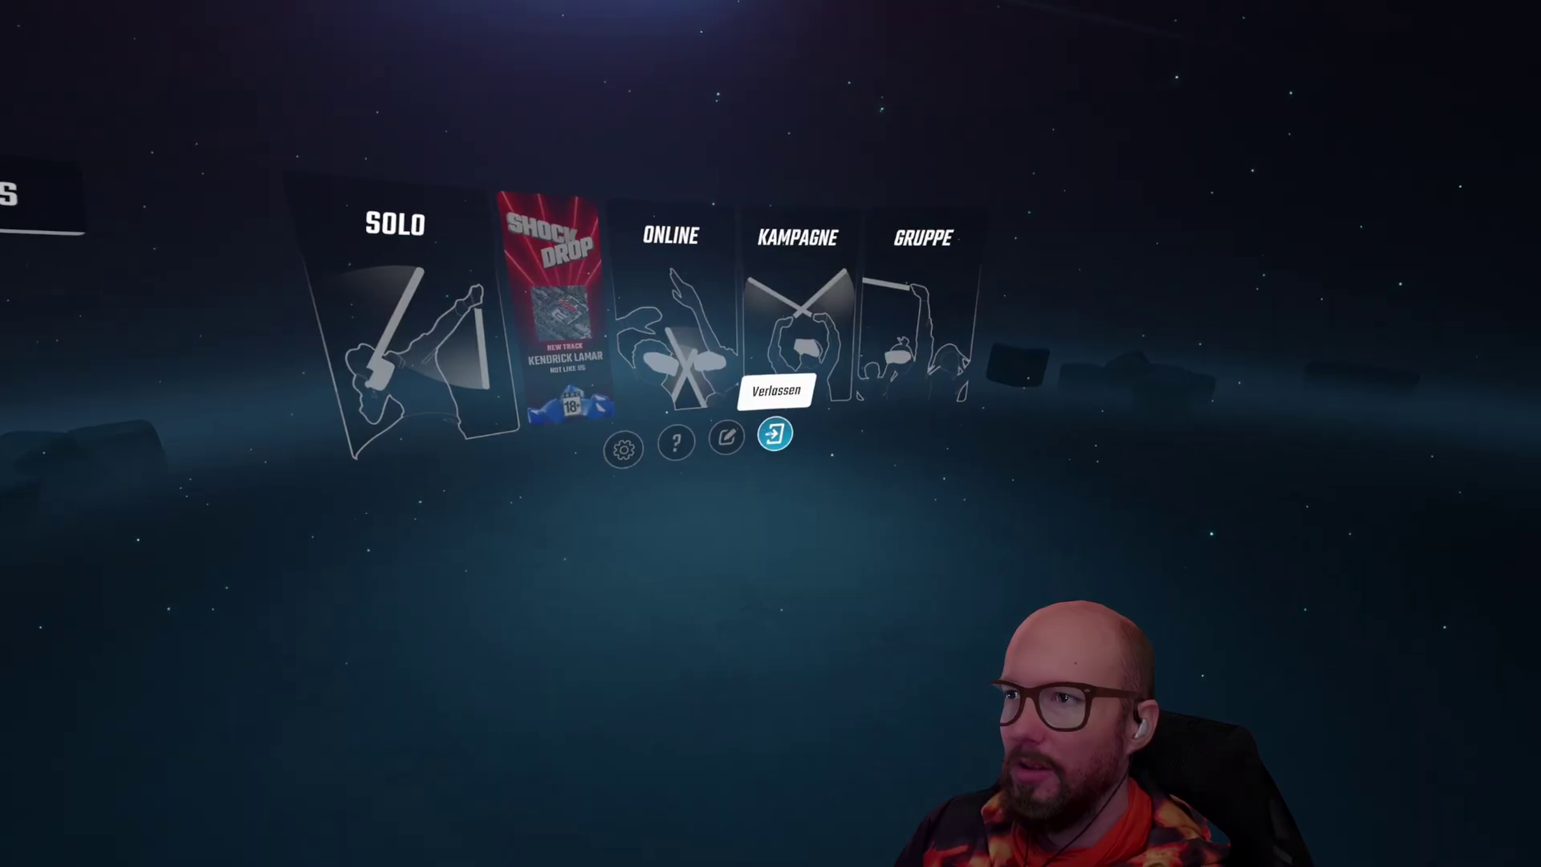
{"action": "left_click", "coordinate": [775, 434]}
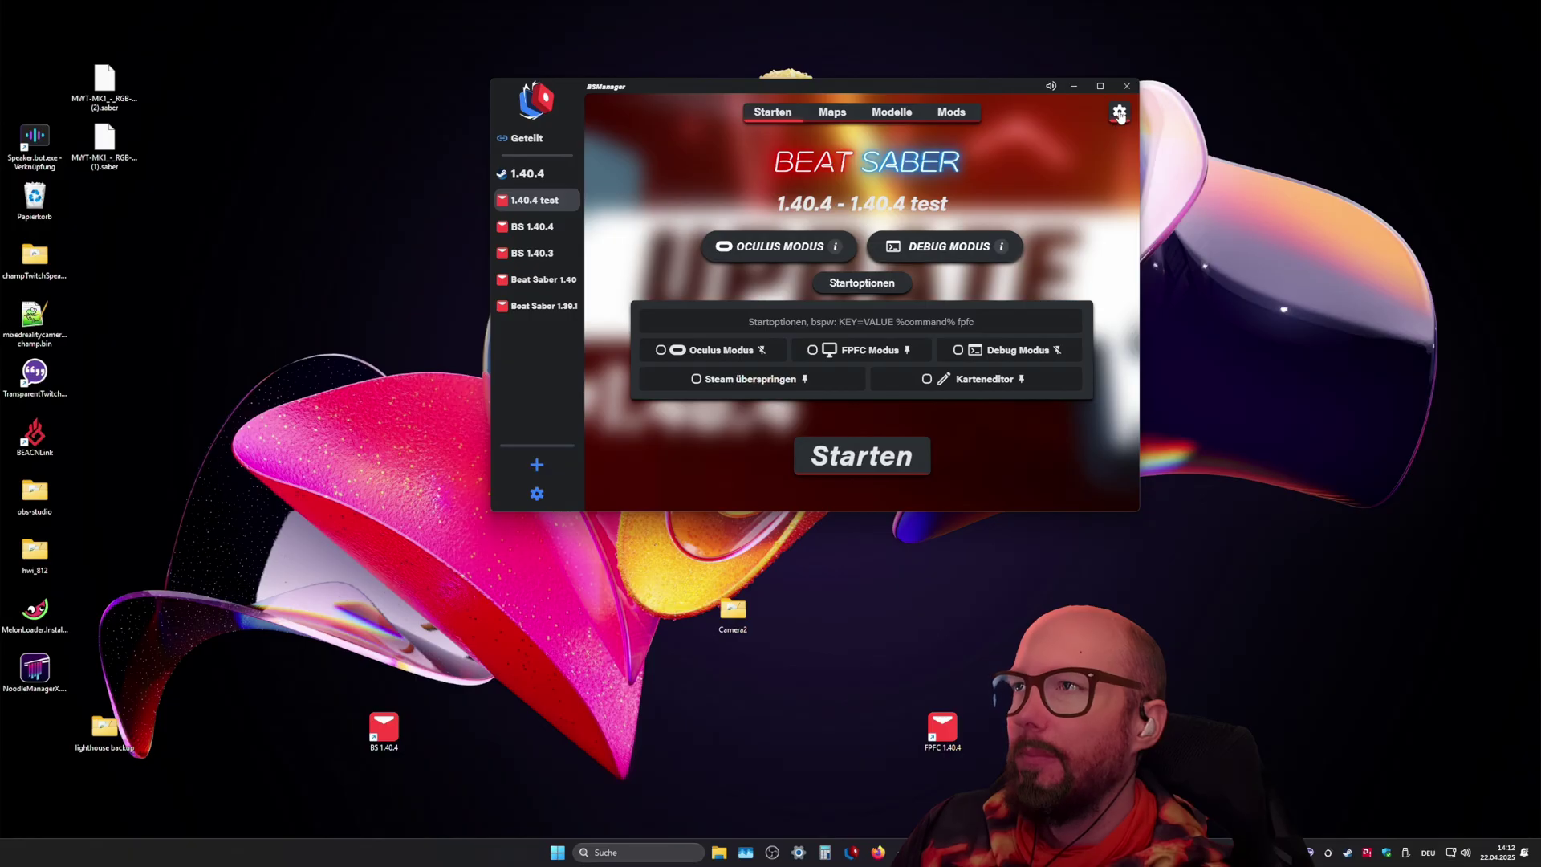
Step: Create a desktop shortcut for the 1.40.4 test version without start options and place it below the Camera2 folder
{"action": "left_click", "coordinate": [1120, 114]}
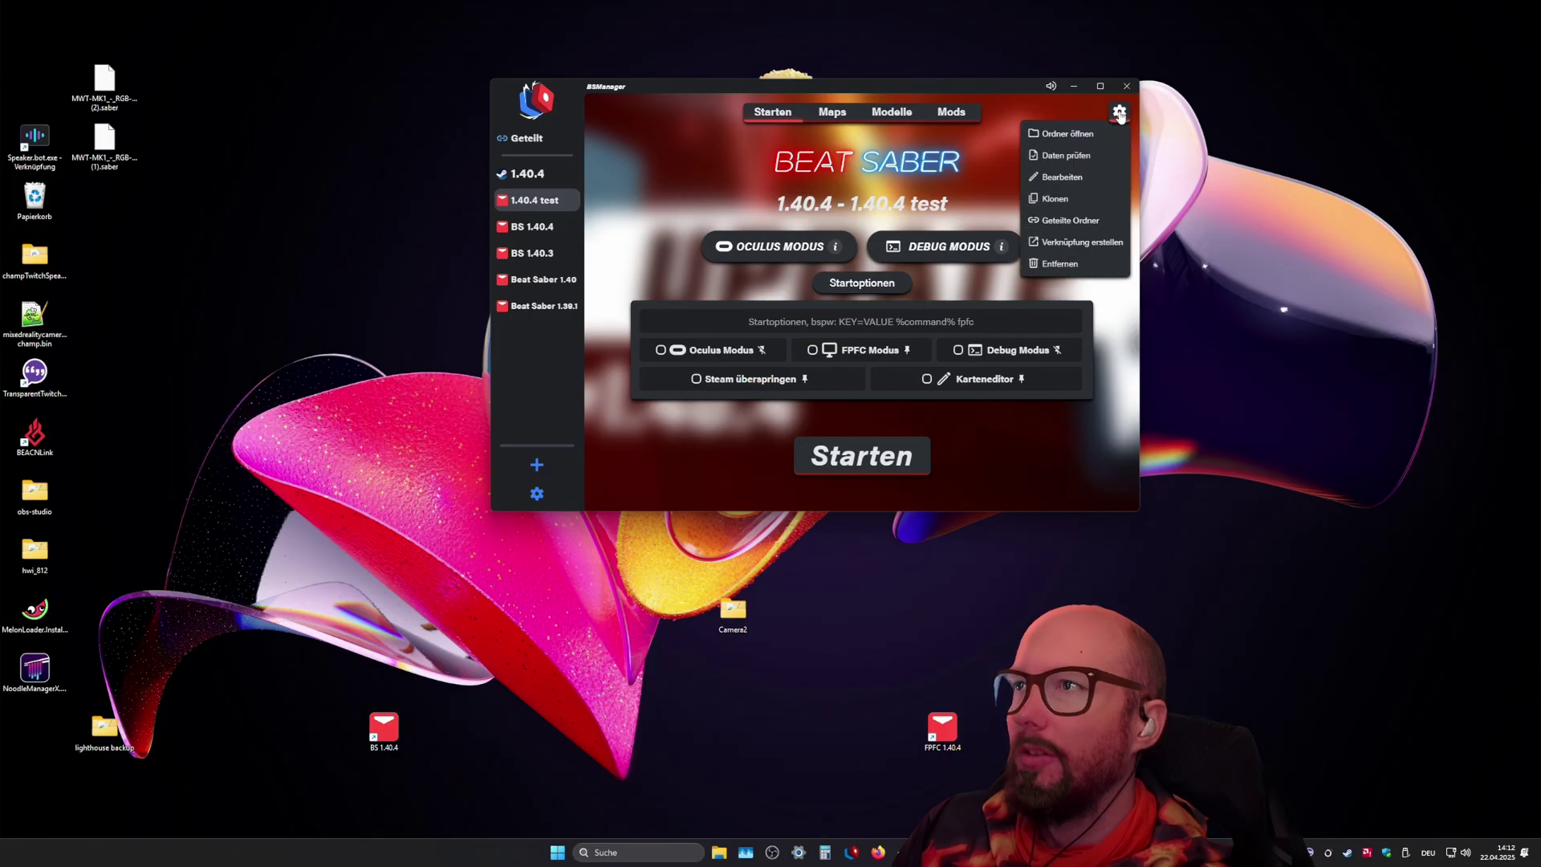
{"action": "left_click", "coordinate": [1084, 242]}
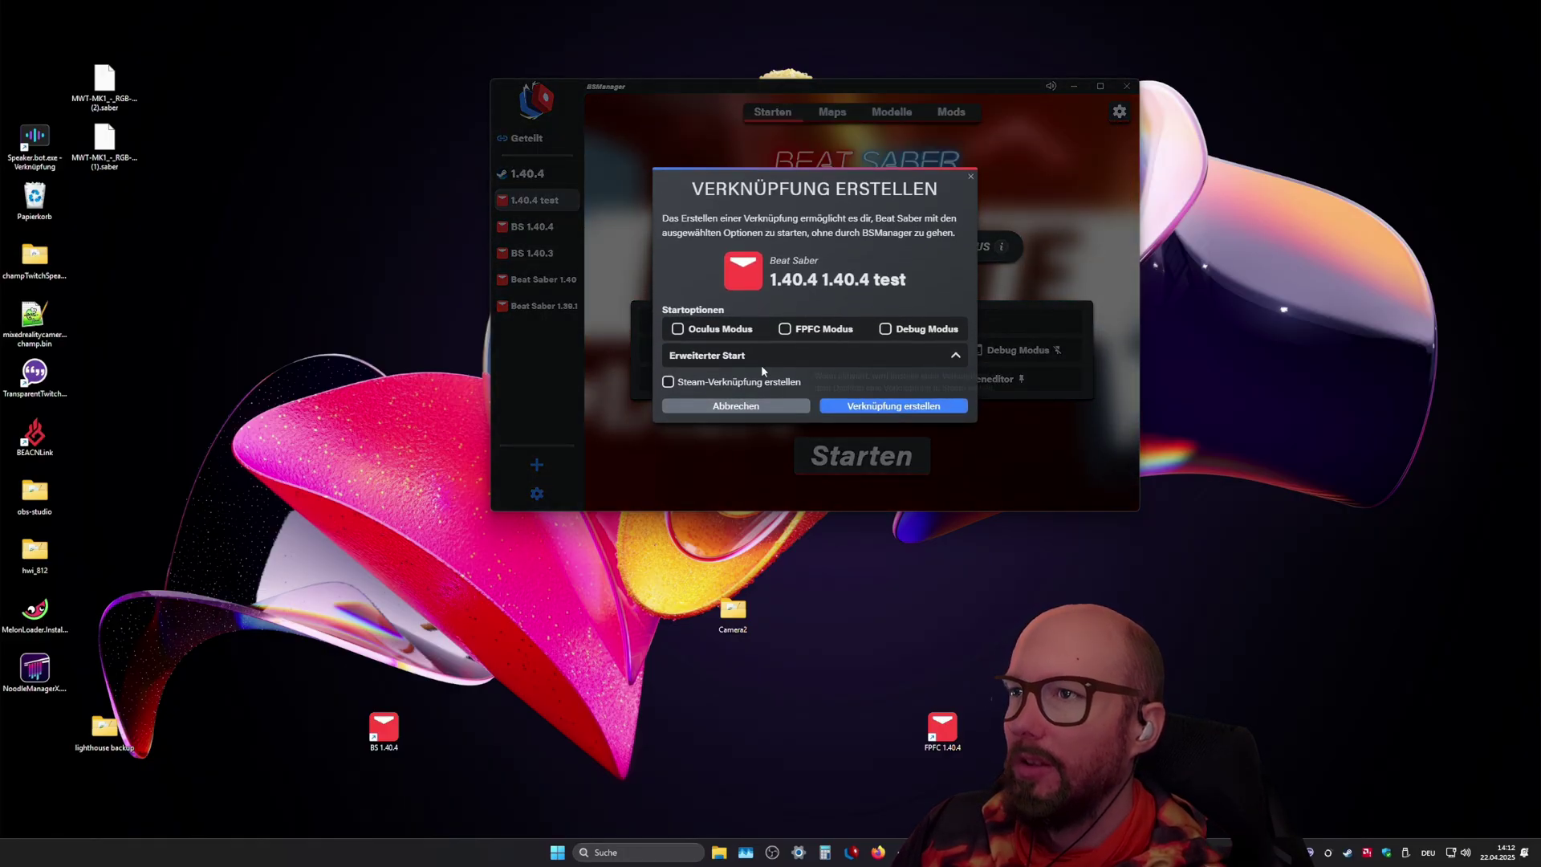
{"action": "left_click", "coordinate": [901, 406]}
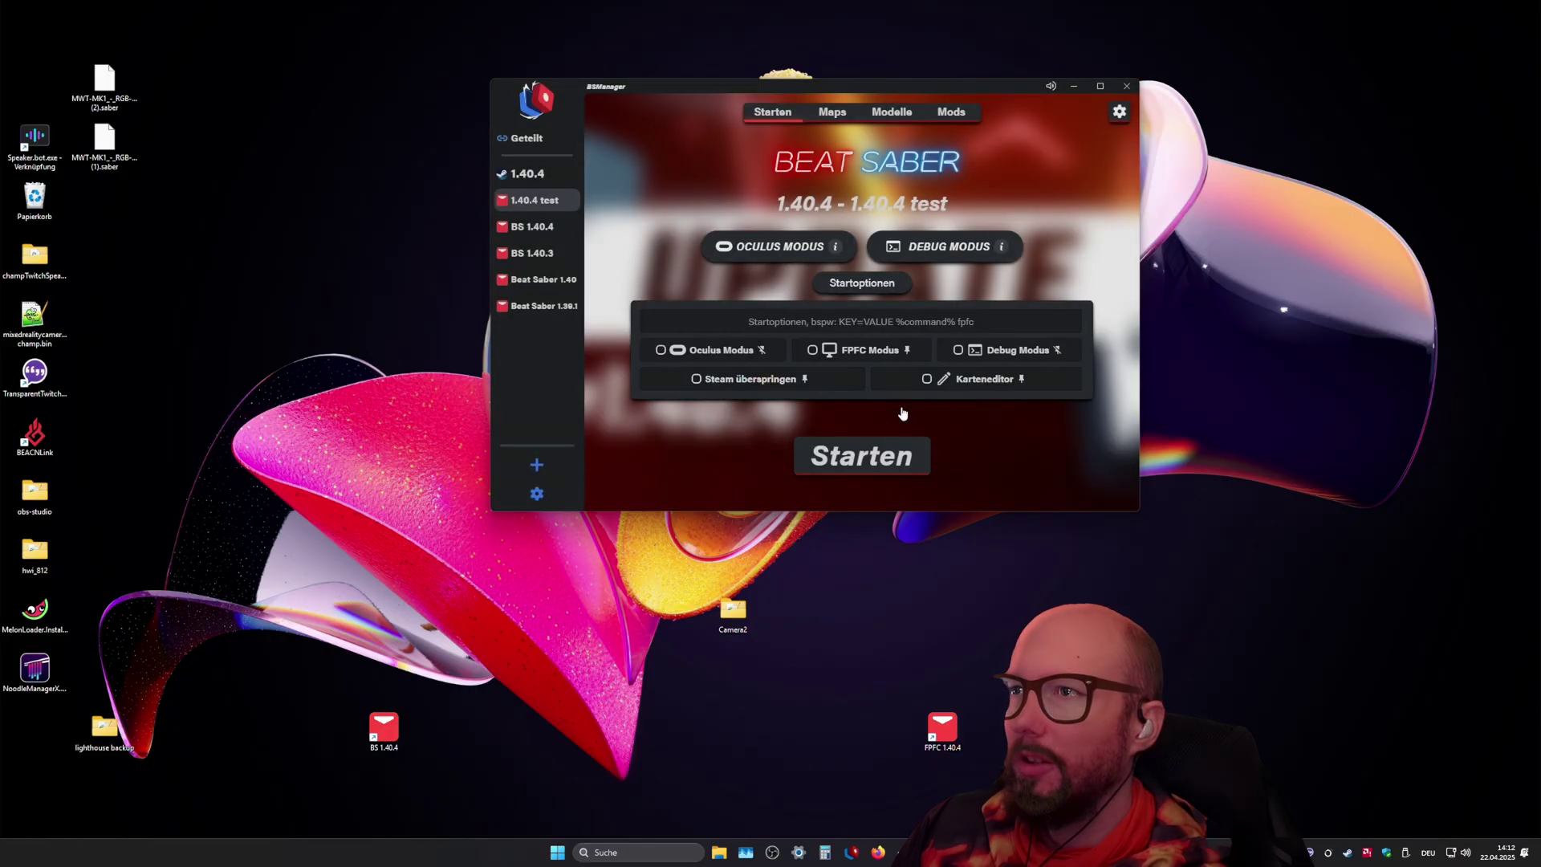
{"action": "left_click_drag", "start_coordinate": [35, 29], "coordinate": [625, 691]}
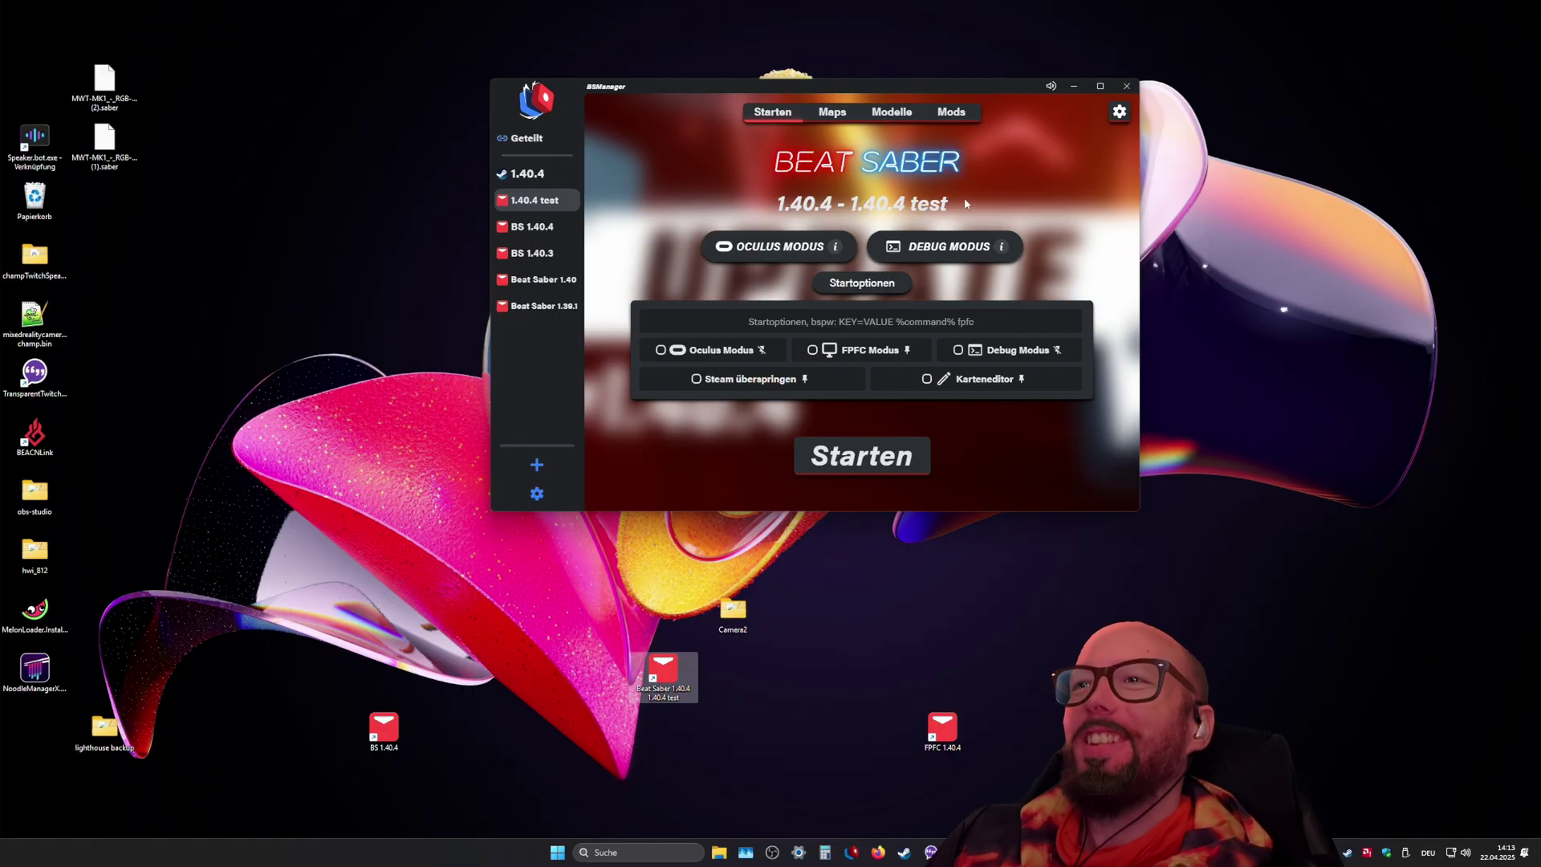
Step: Start Beat Saber from the new 1.40.4 test desktop shortcut
{"action": "double_click", "coordinate": [664, 680]}
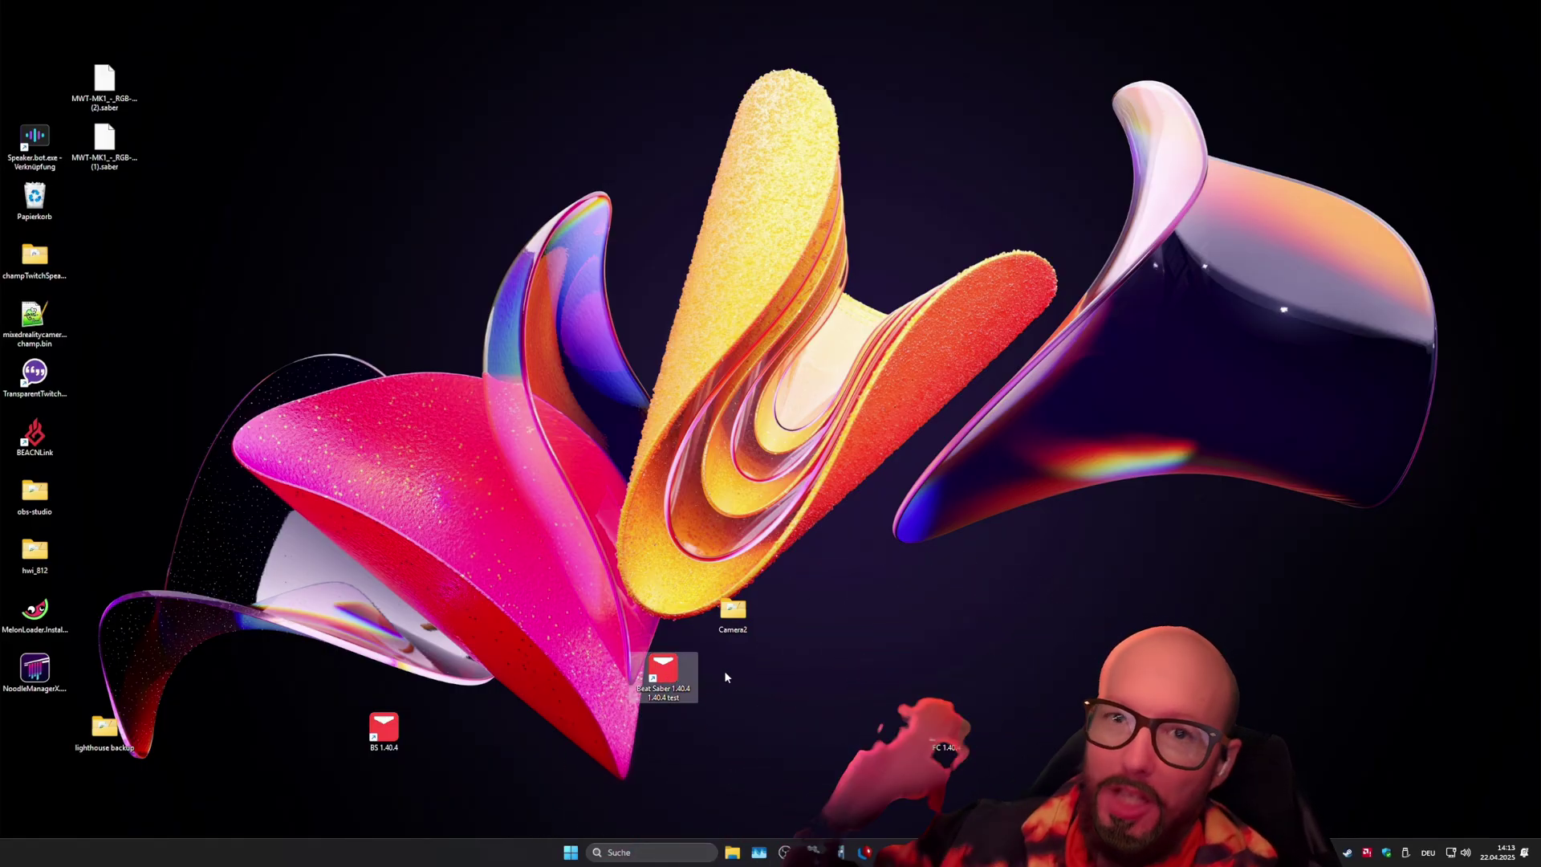
{"action": "key", "text": "Return"}
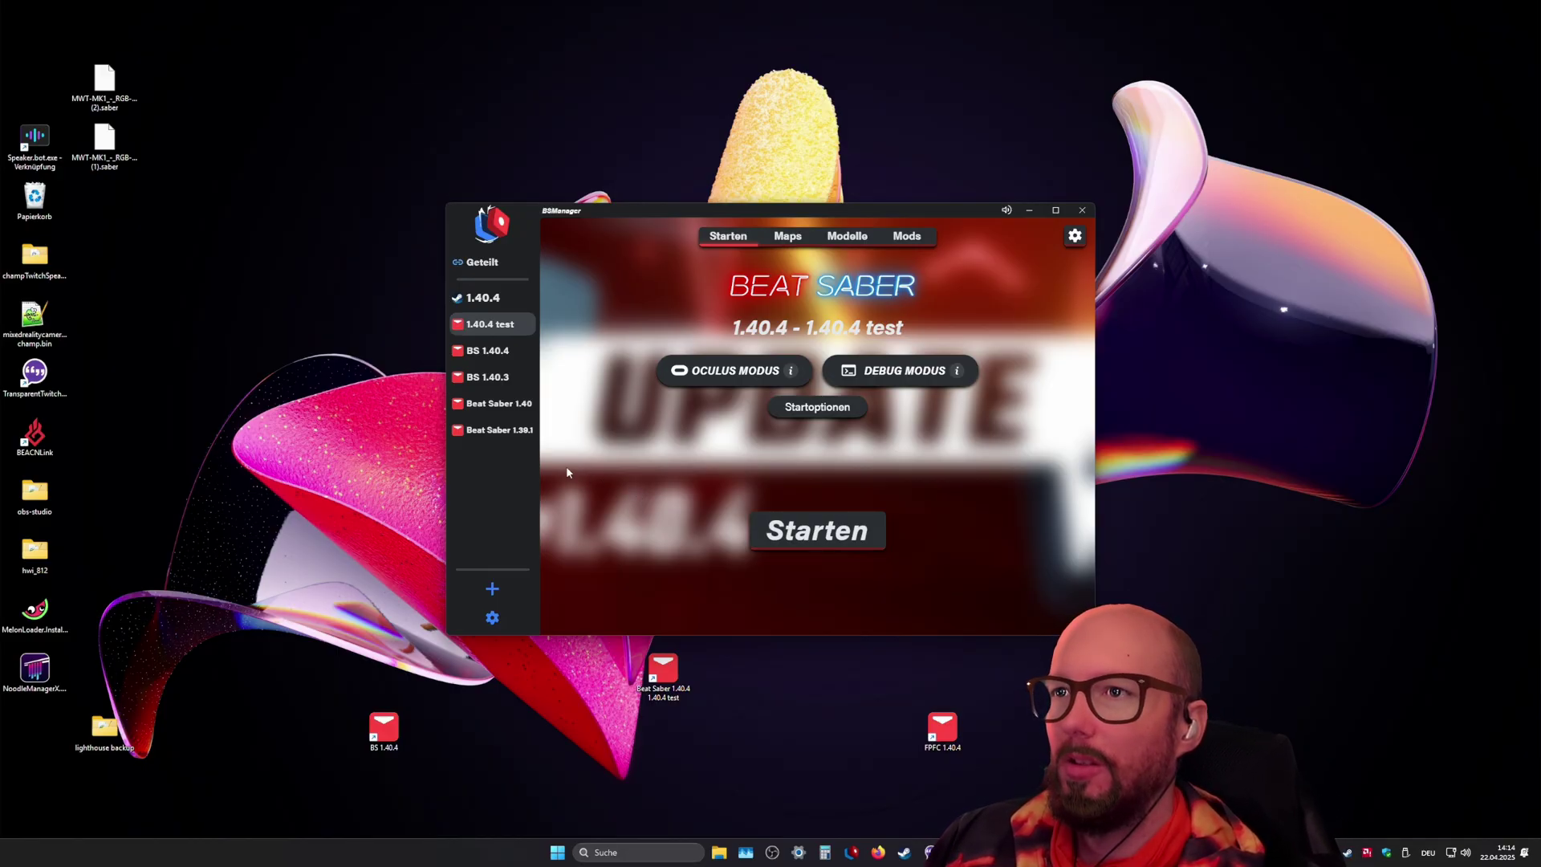
Step: Import the BeatSaberPlus_v6.4.0 zip file from the Downloads folder into the mods of the 1.40.4 test version
{"action": "left_click", "coordinate": [908, 236]}
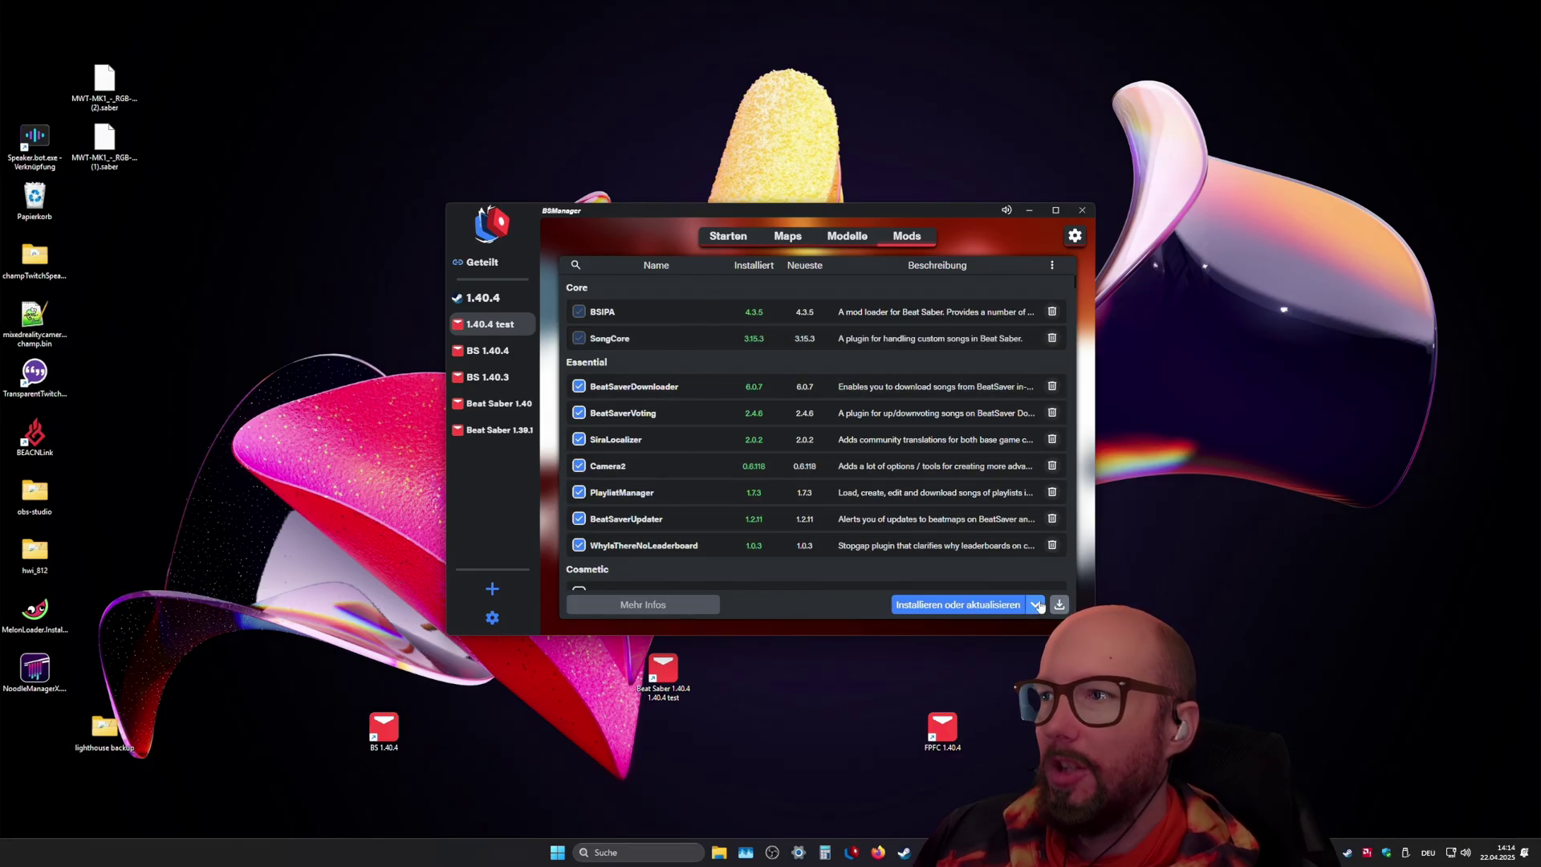
{"action": "left_click_drag", "start_coordinate": [854, 204], "coordinate": [822, 84]}
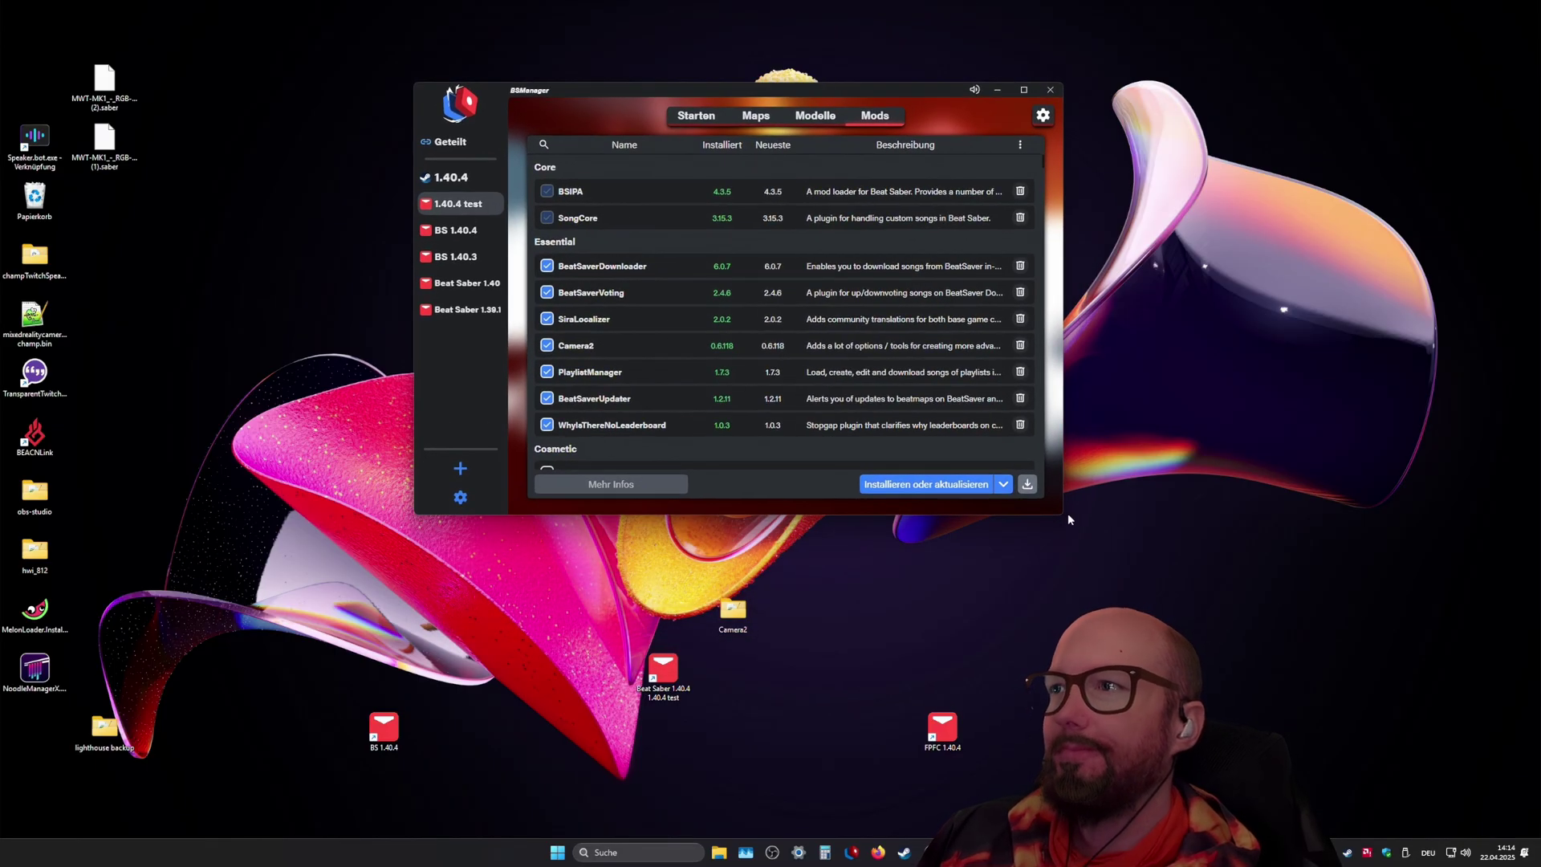
{"action": "left_click", "coordinate": [1028, 485]}
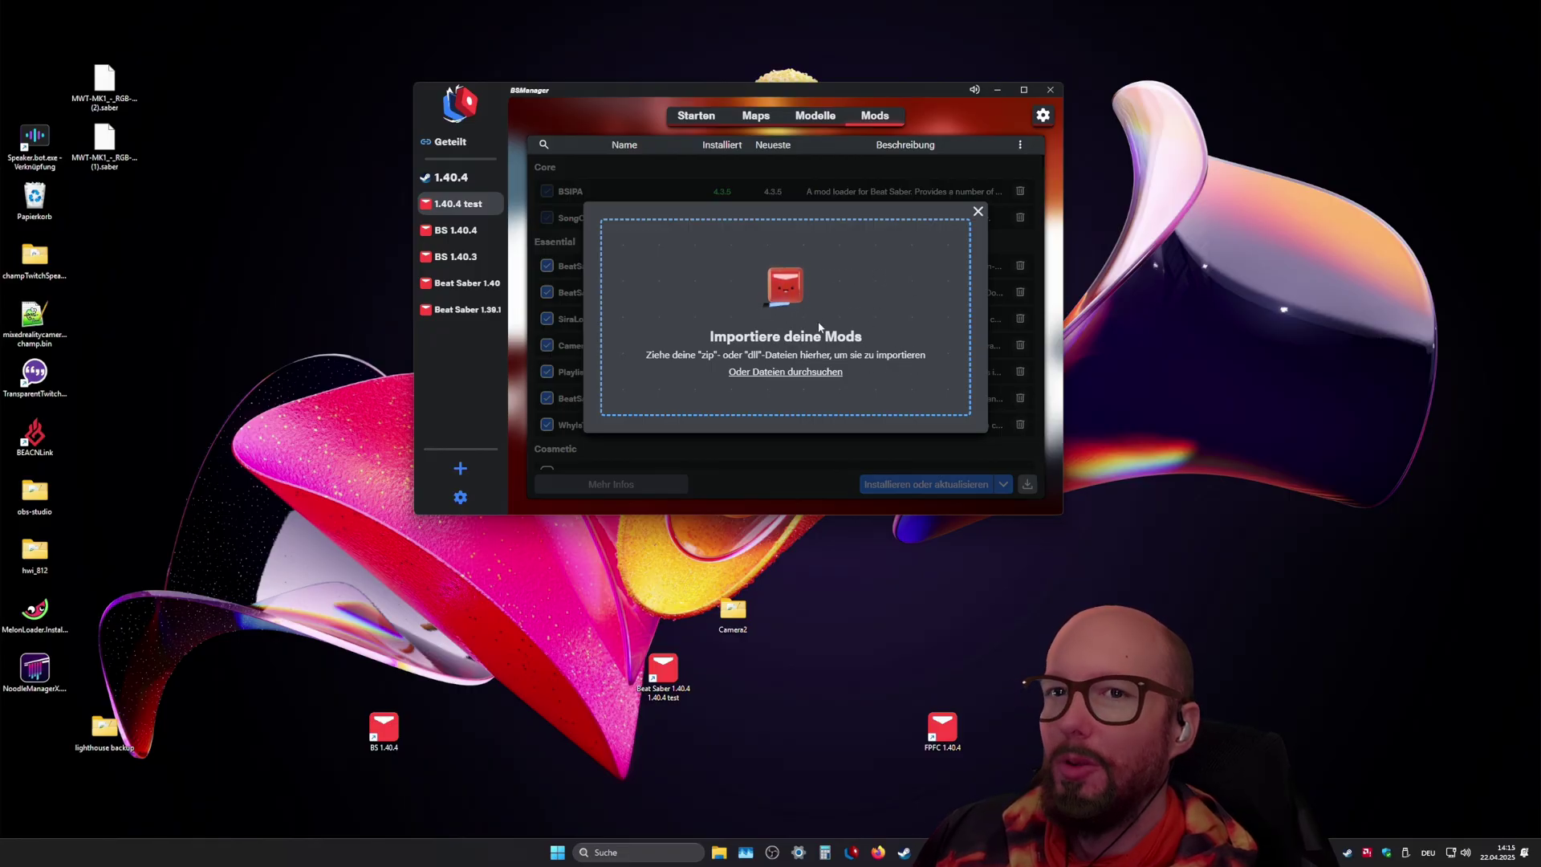
{"action": "left_click", "coordinate": [720, 851]}
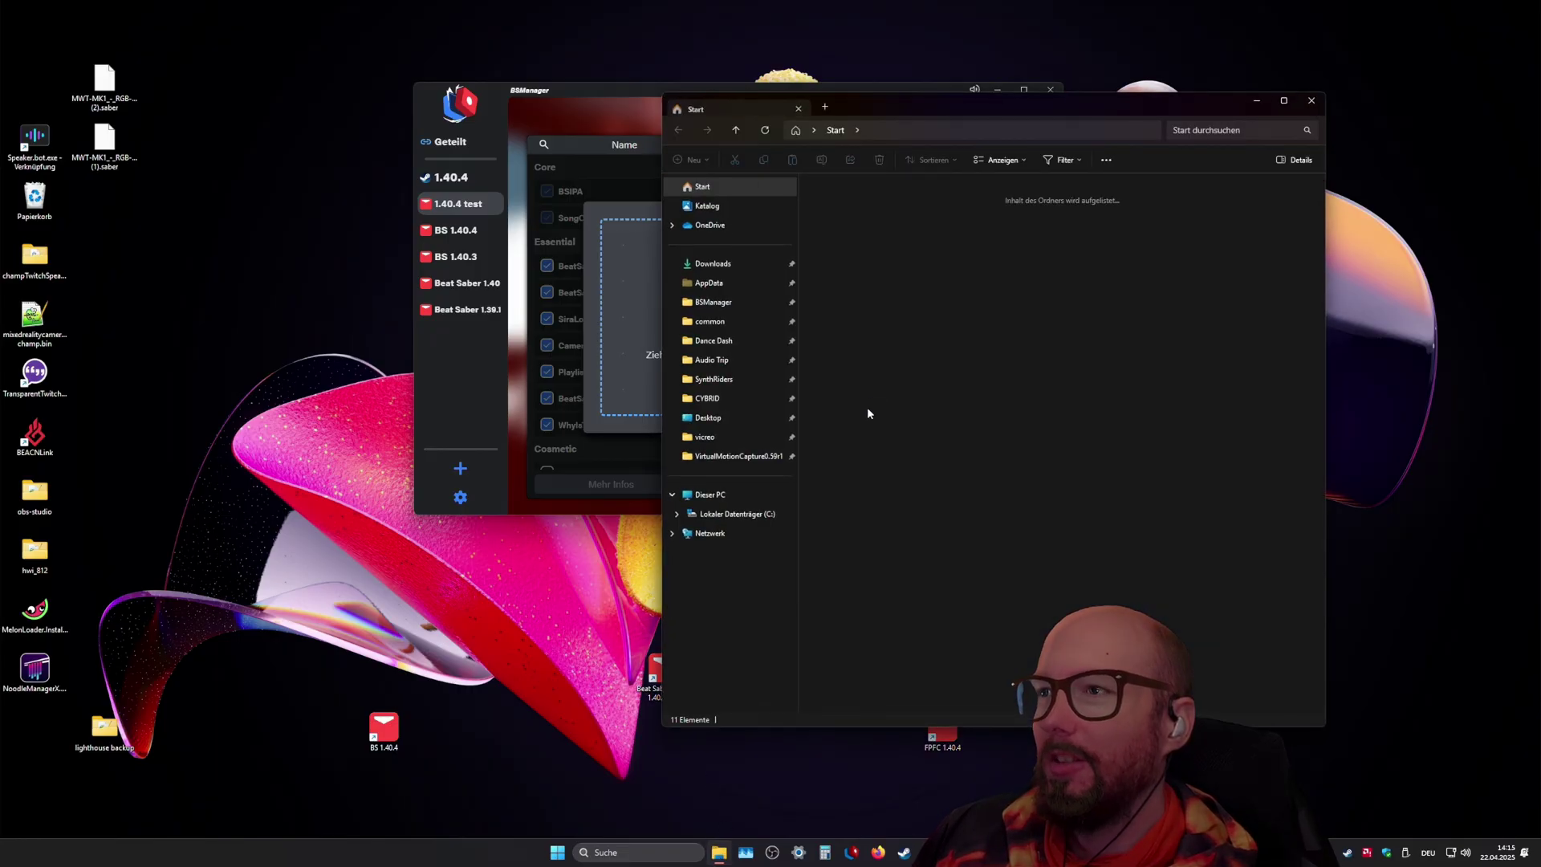
{"action": "left_click", "coordinate": [713, 263]}
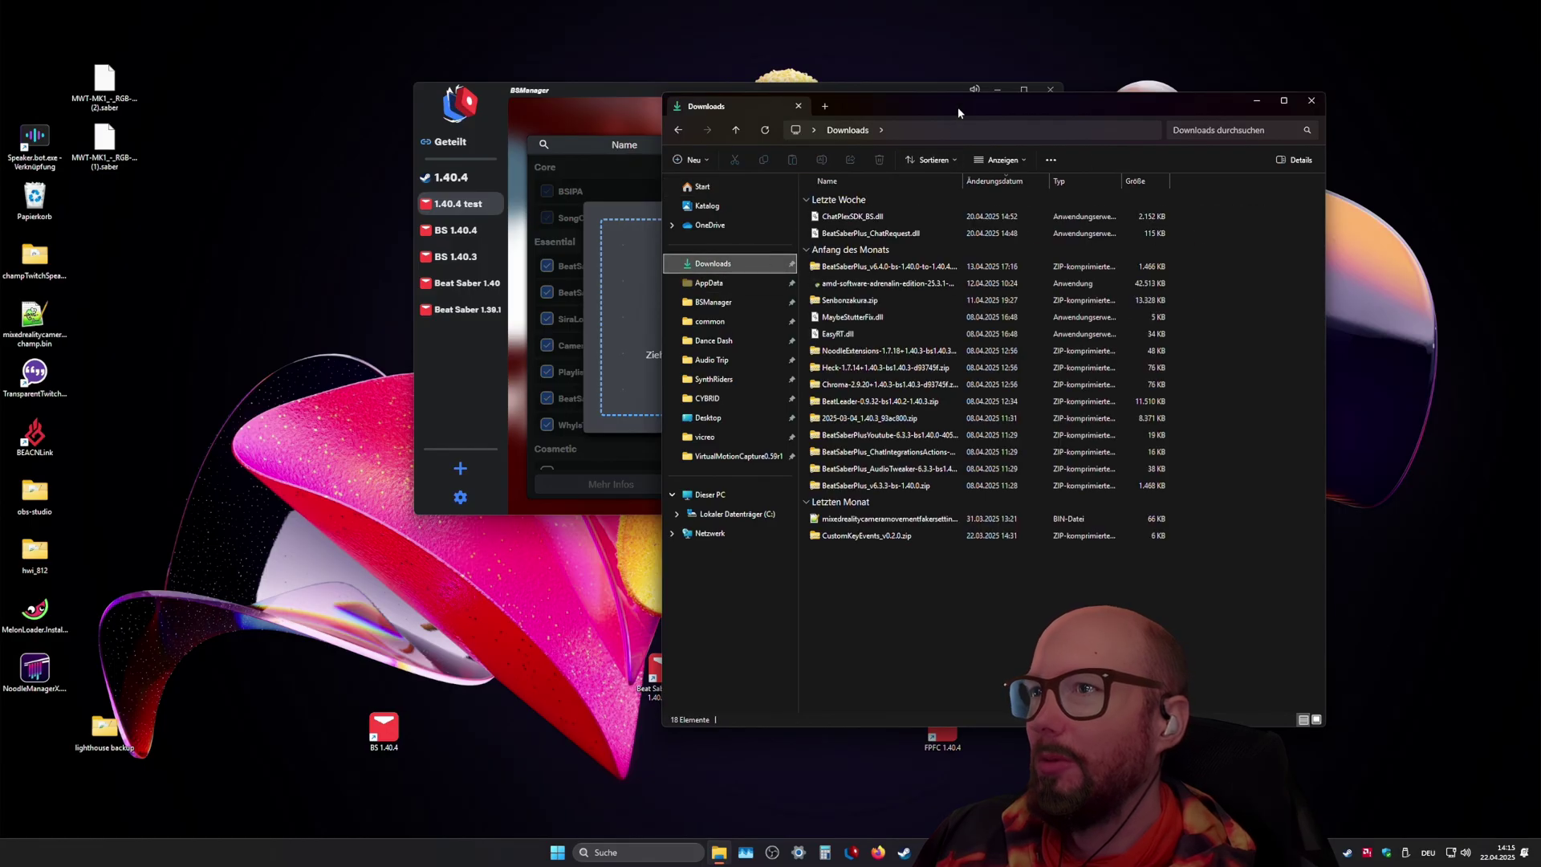
{"action": "left_click_drag", "start_coordinate": [957, 107], "coordinate": [1400, 120]}
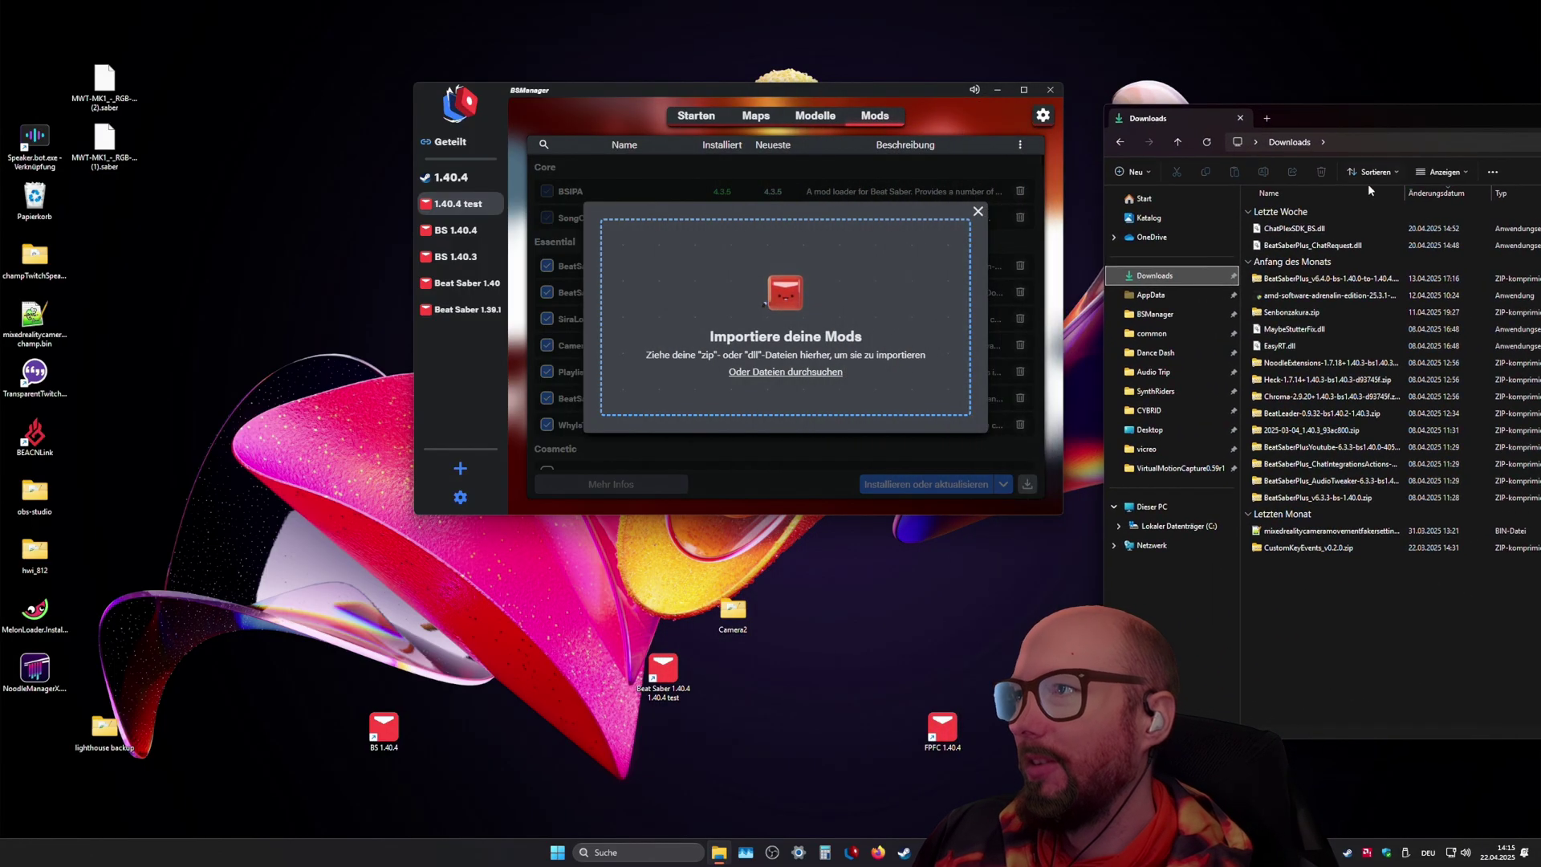
{"action": "left_click", "coordinate": [1311, 279]}
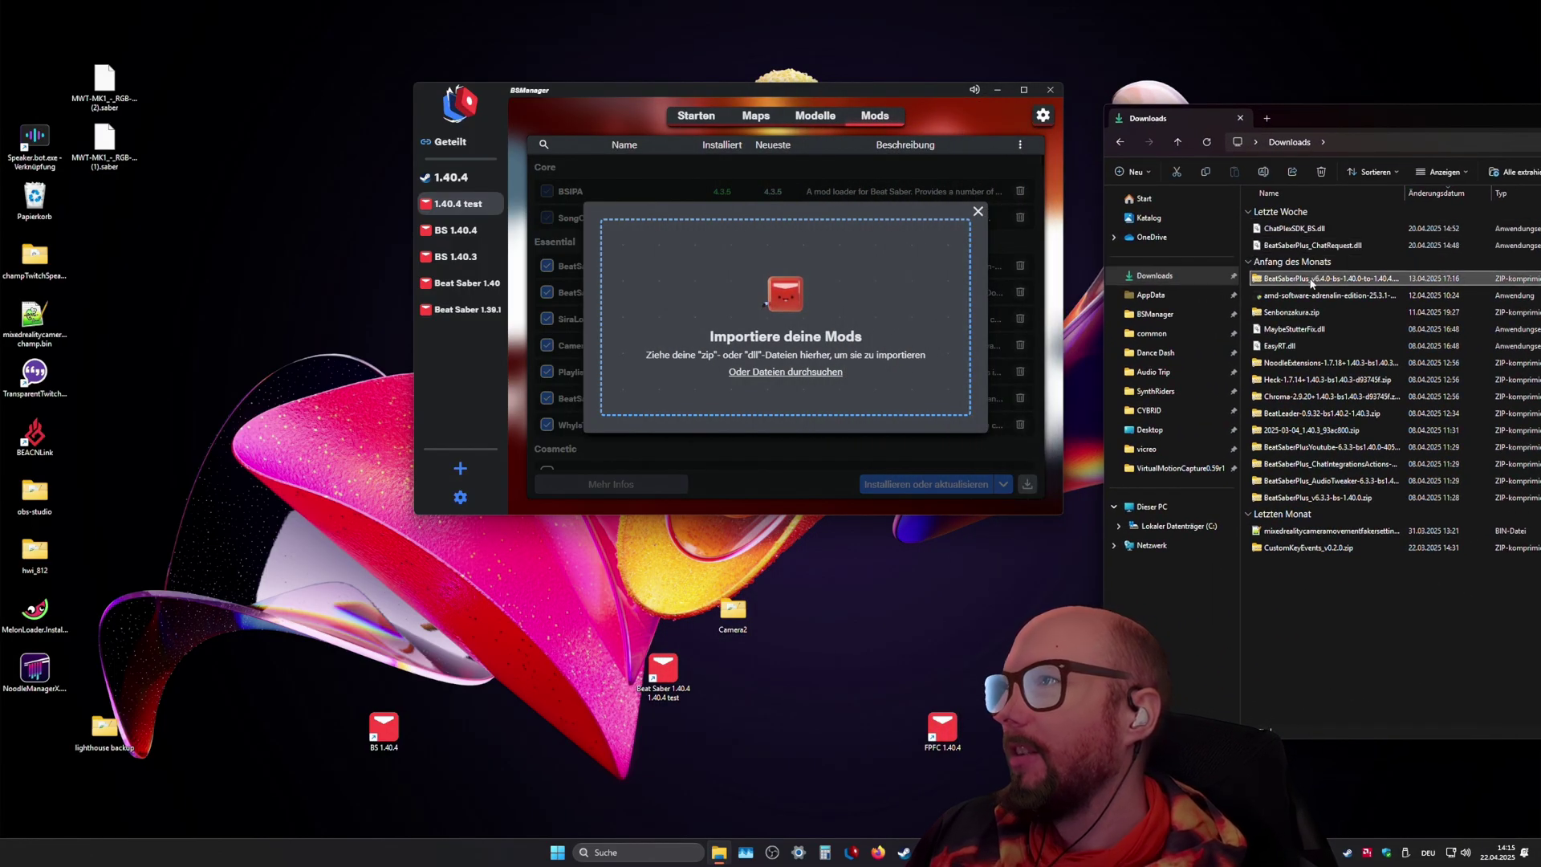
{"action": "left_click_drag", "start_coordinate": [1311, 280], "coordinate": [765, 345]}
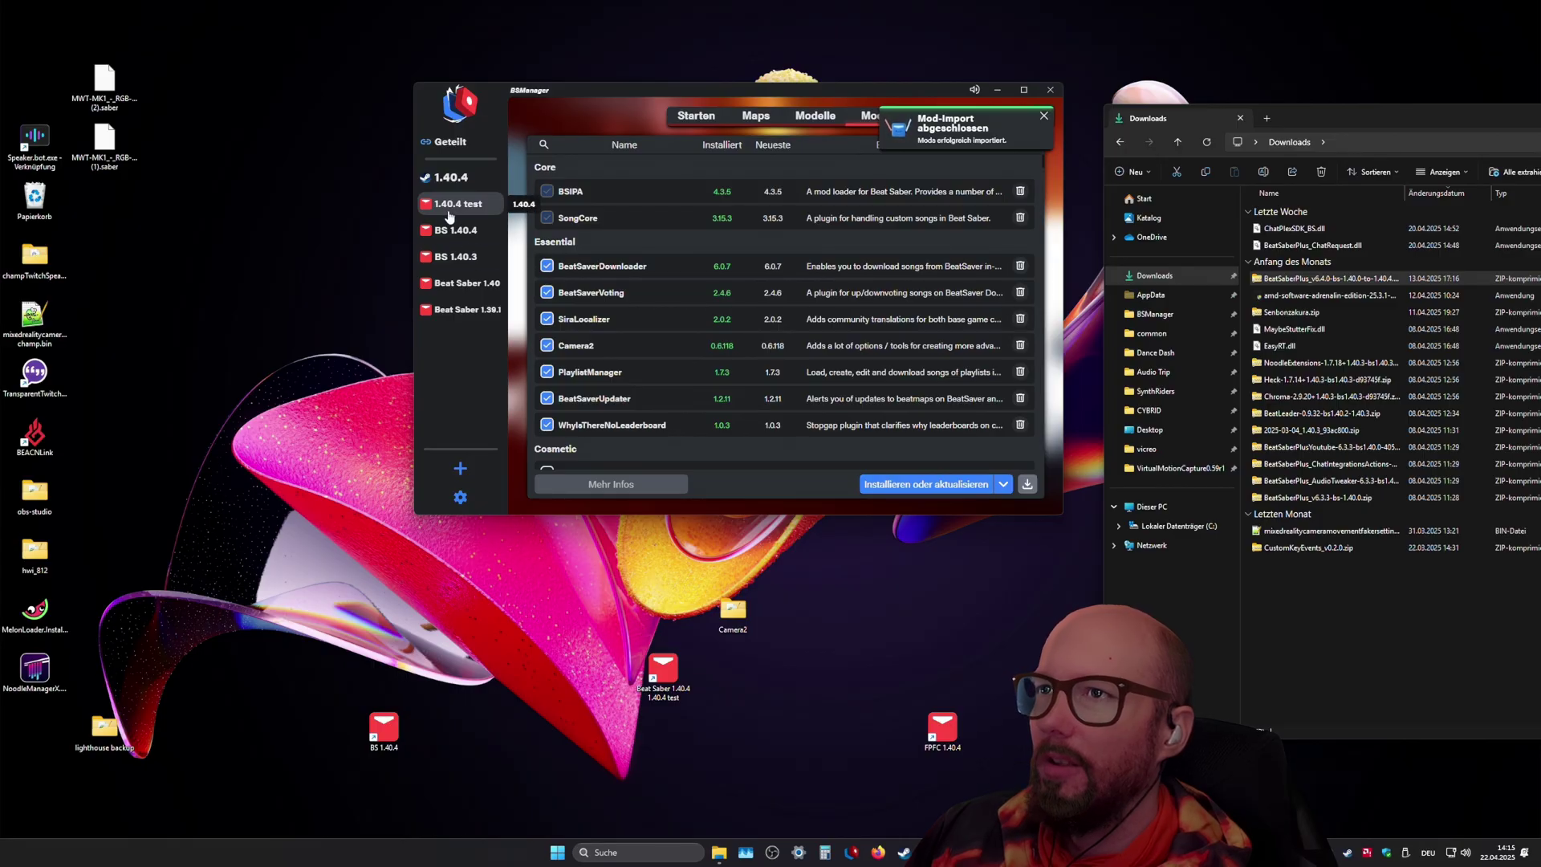
Step: Enable FPFC mode in the start options and start the 1.40.4 test version with the imported BeatSaberPlus mod
{"action": "left_click", "coordinate": [711, 127]}
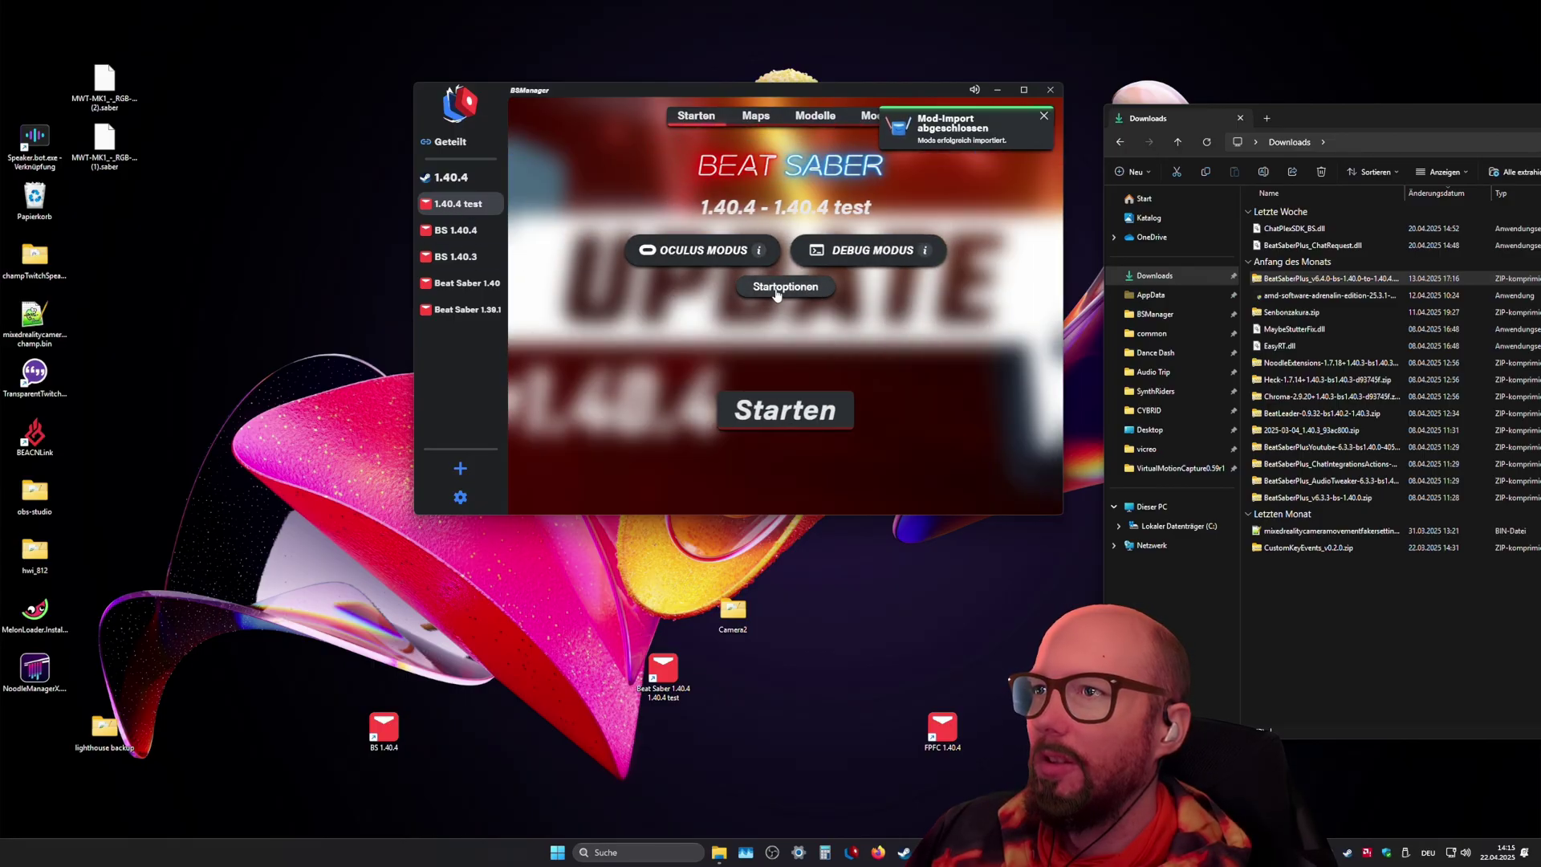
{"action": "left_click", "coordinate": [785, 287]}
{"action": "left_click", "coordinate": [789, 351]}
{"action": "left_click", "coordinate": [785, 460]}
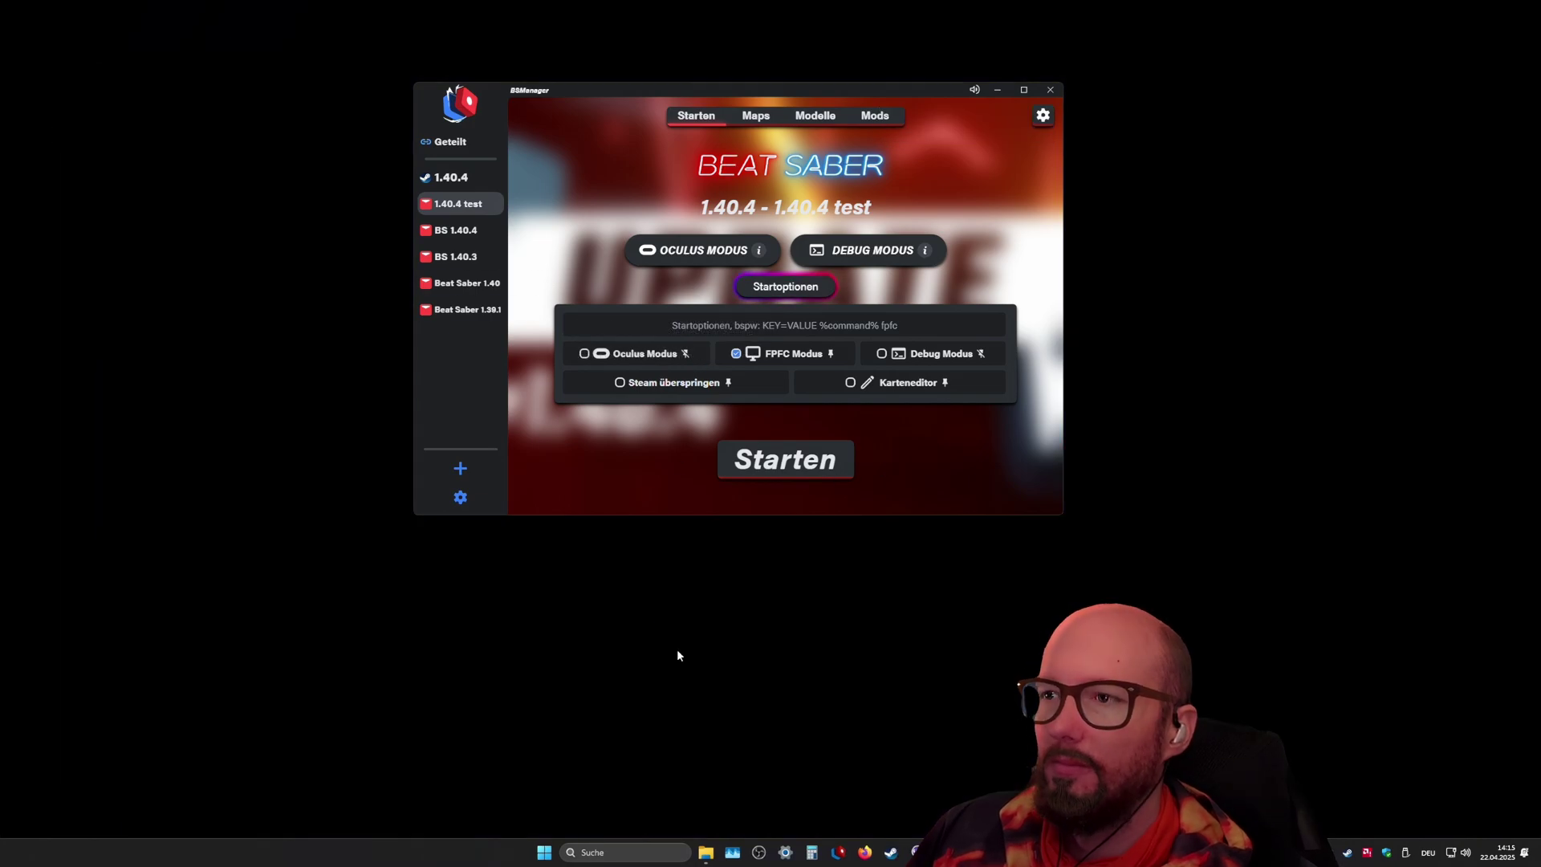
{"action": "left_click", "coordinate": [721, 523]}
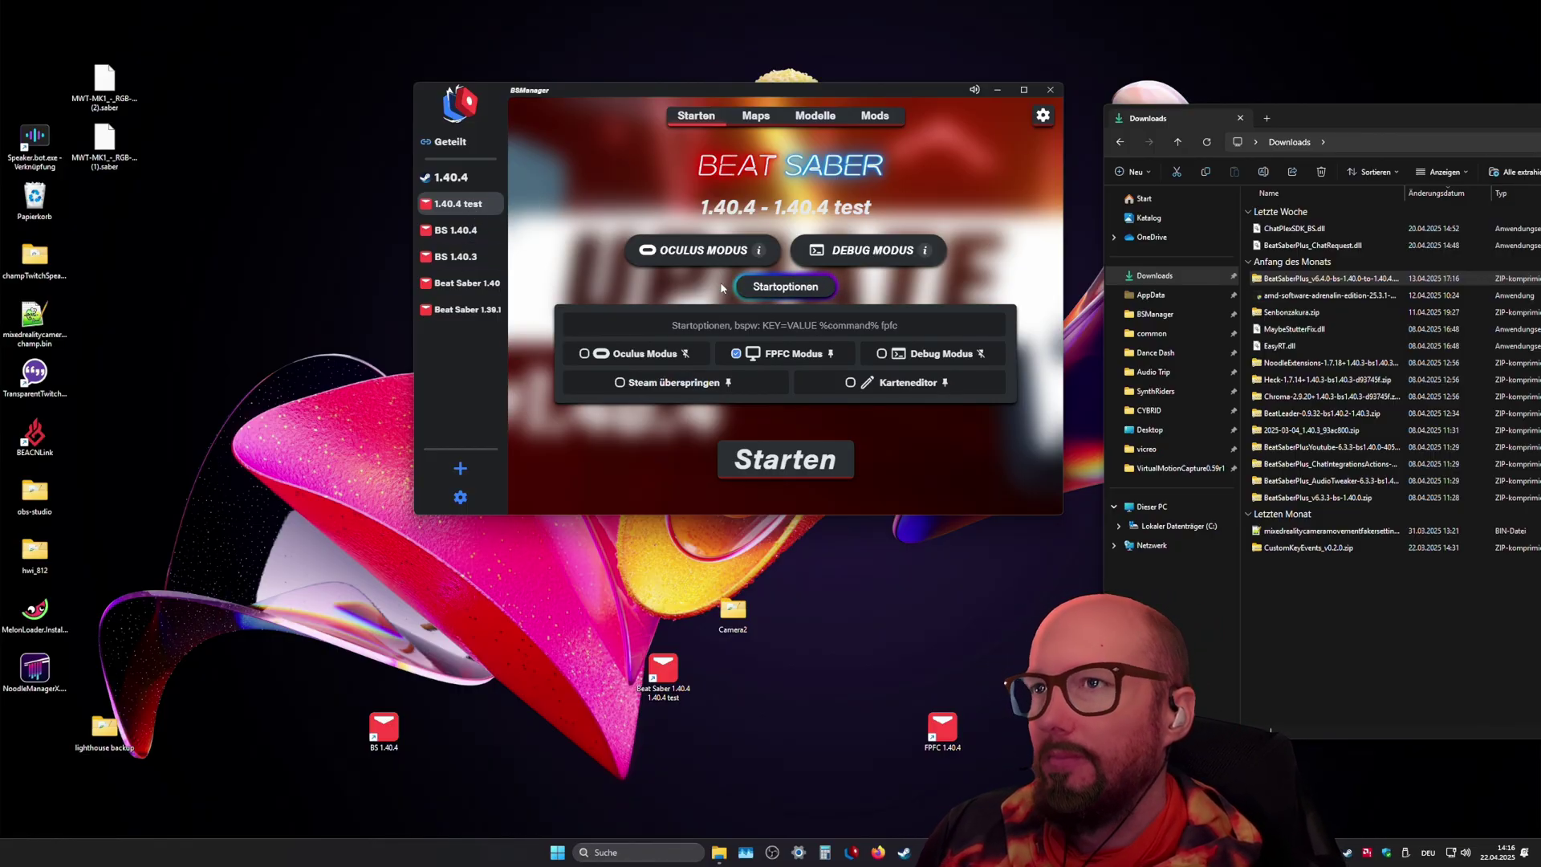
Step: Unlink the CustomLevels, CustomWIPLevels, CustomPlatforms, CustomSabers, Playlists and UserData shared folders of the Beat Saber 1.39.1 version
{"action": "left_click", "coordinate": [474, 310]}
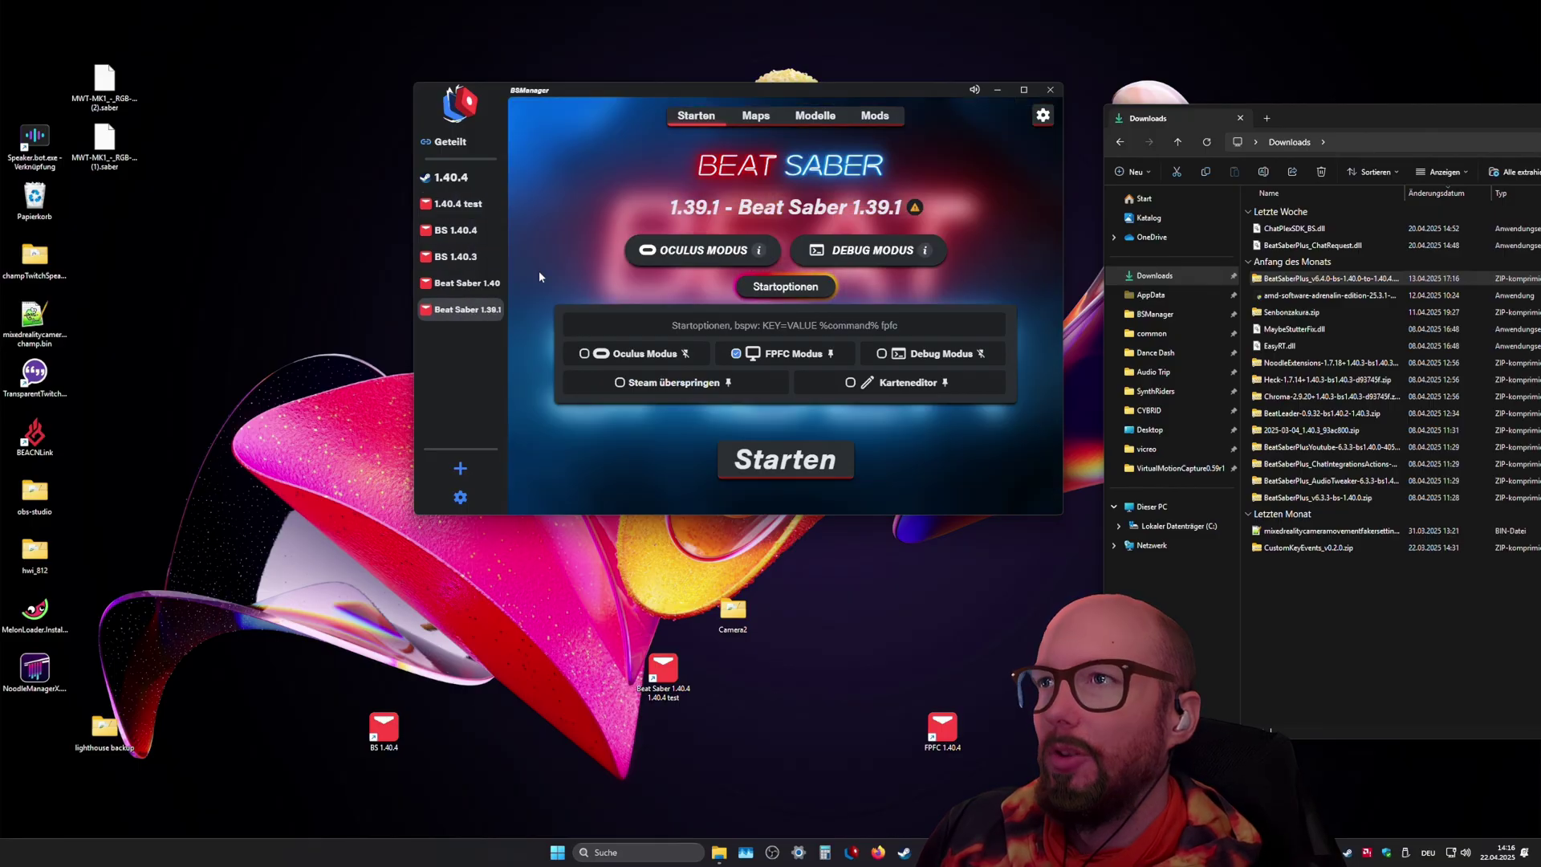
{"action": "left_click", "coordinate": [1043, 115]}
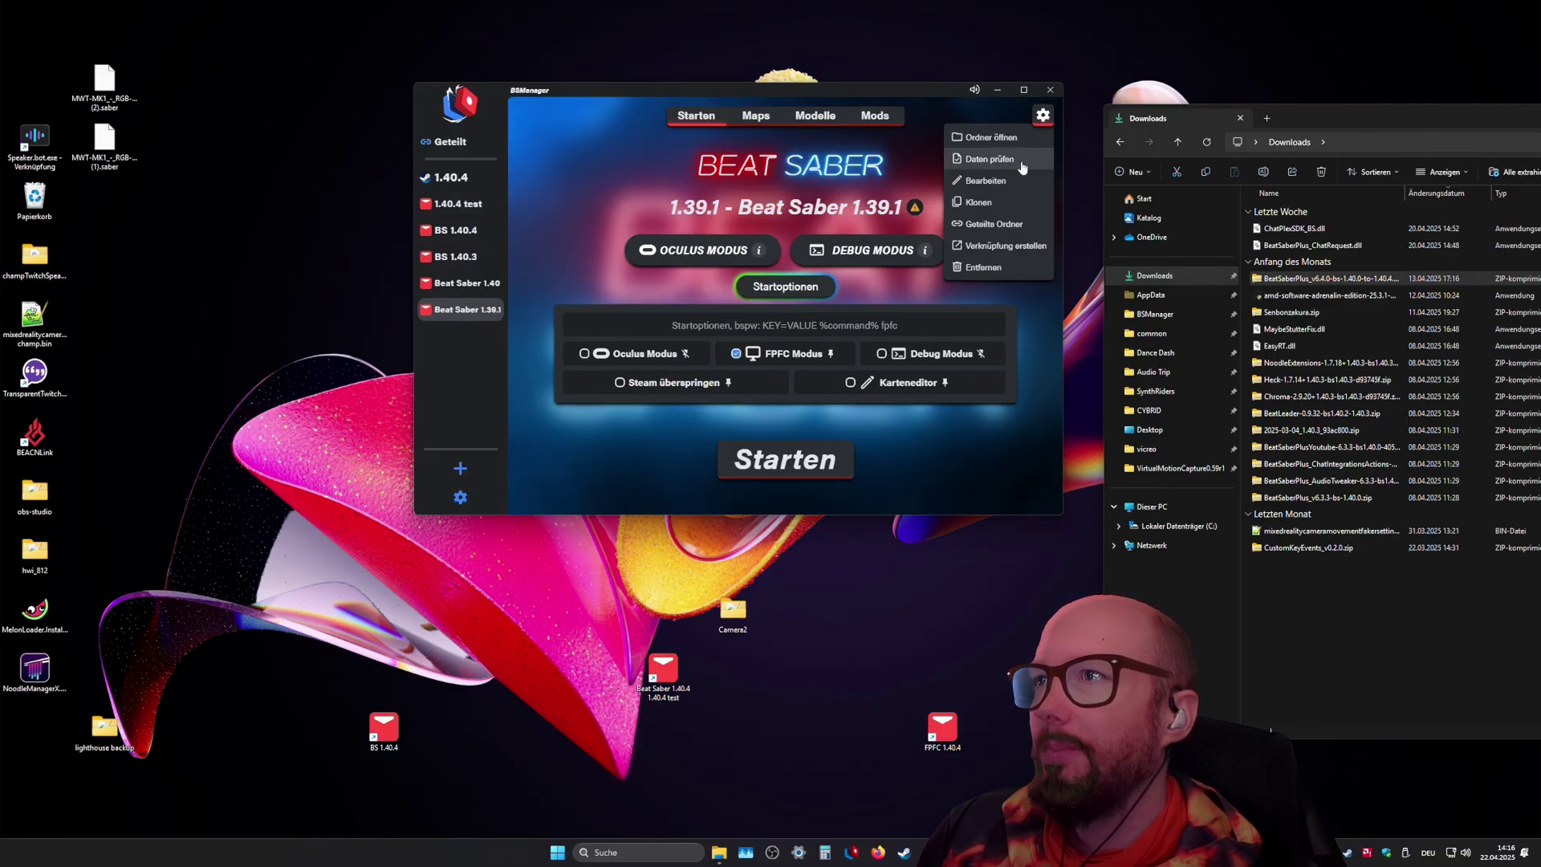
{"action": "left_click", "coordinate": [989, 224]}
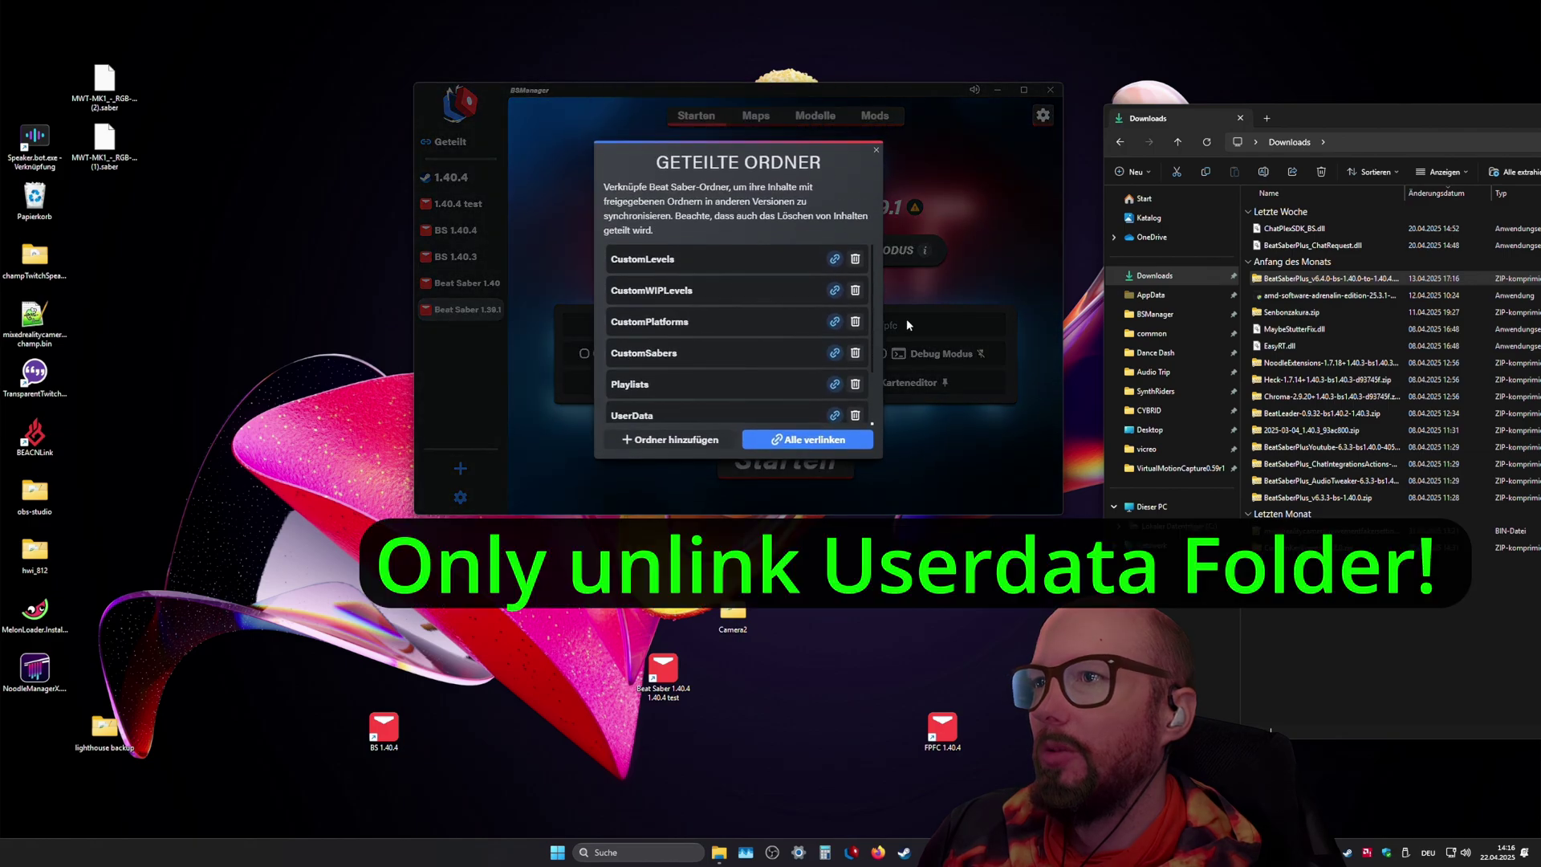
{"action": "left_click", "coordinate": [835, 257]}
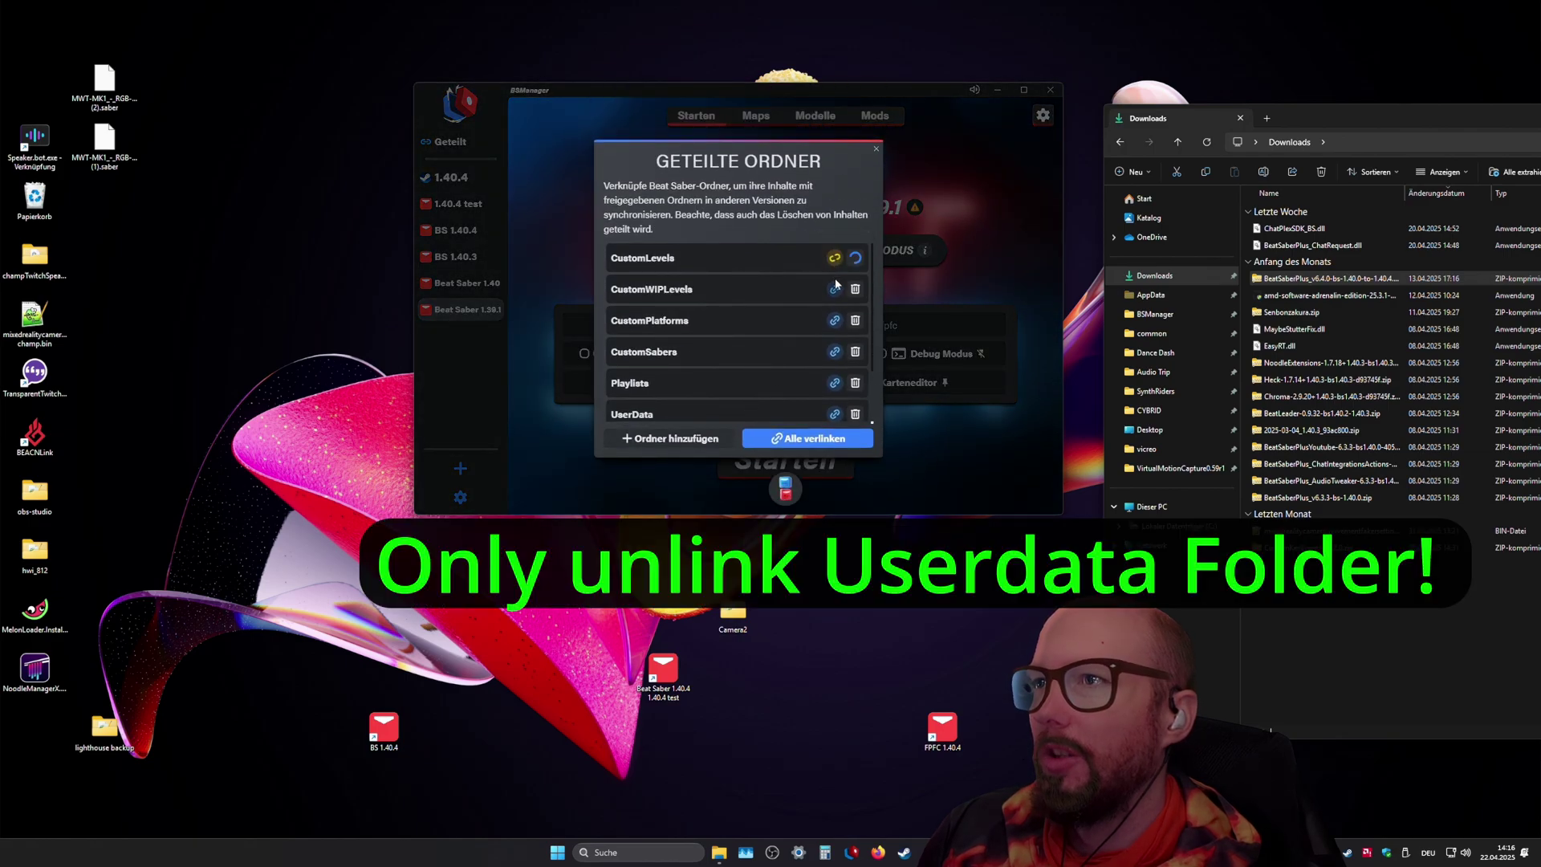
{"action": "left_click", "coordinate": [835, 289]}
{"action": "left_click", "coordinate": [835, 320]}
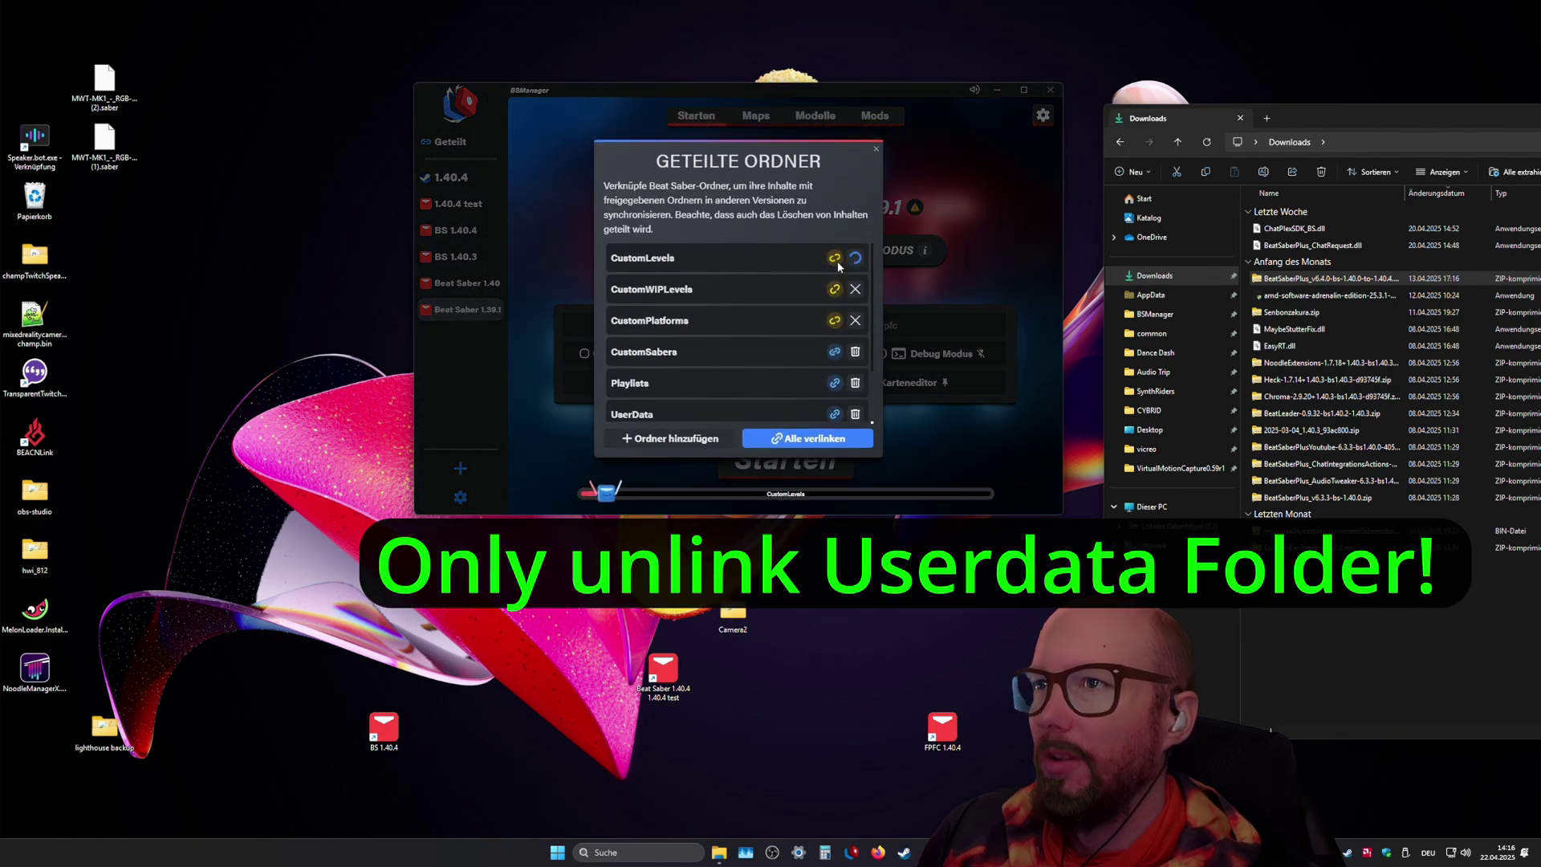
{"action": "left_click", "coordinate": [835, 351]}
{"action": "left_click", "coordinate": [835, 383]}
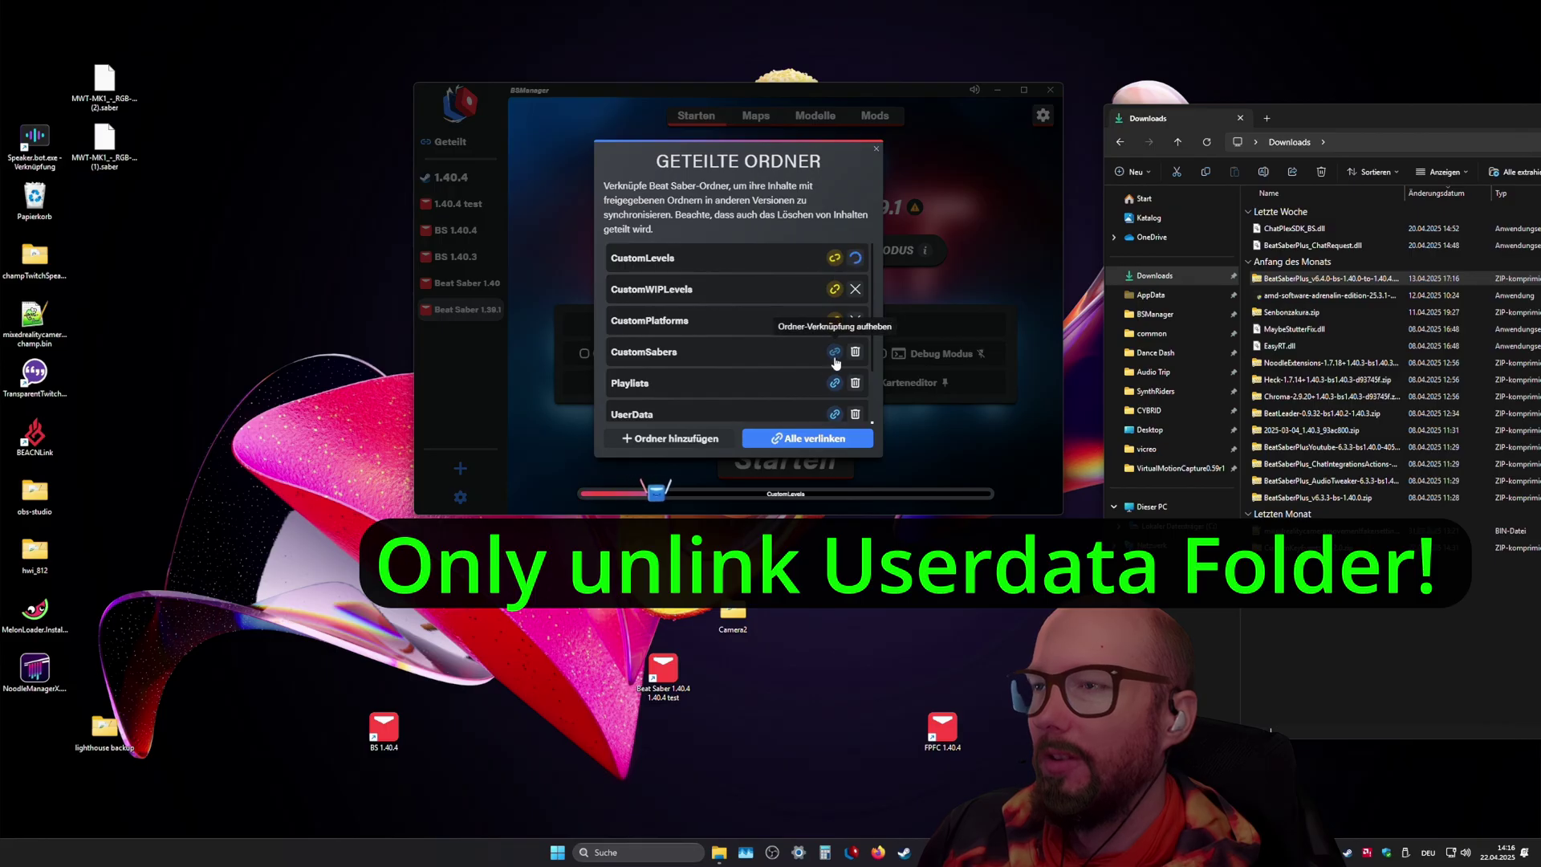
{"action": "left_click", "coordinate": [835, 415]}
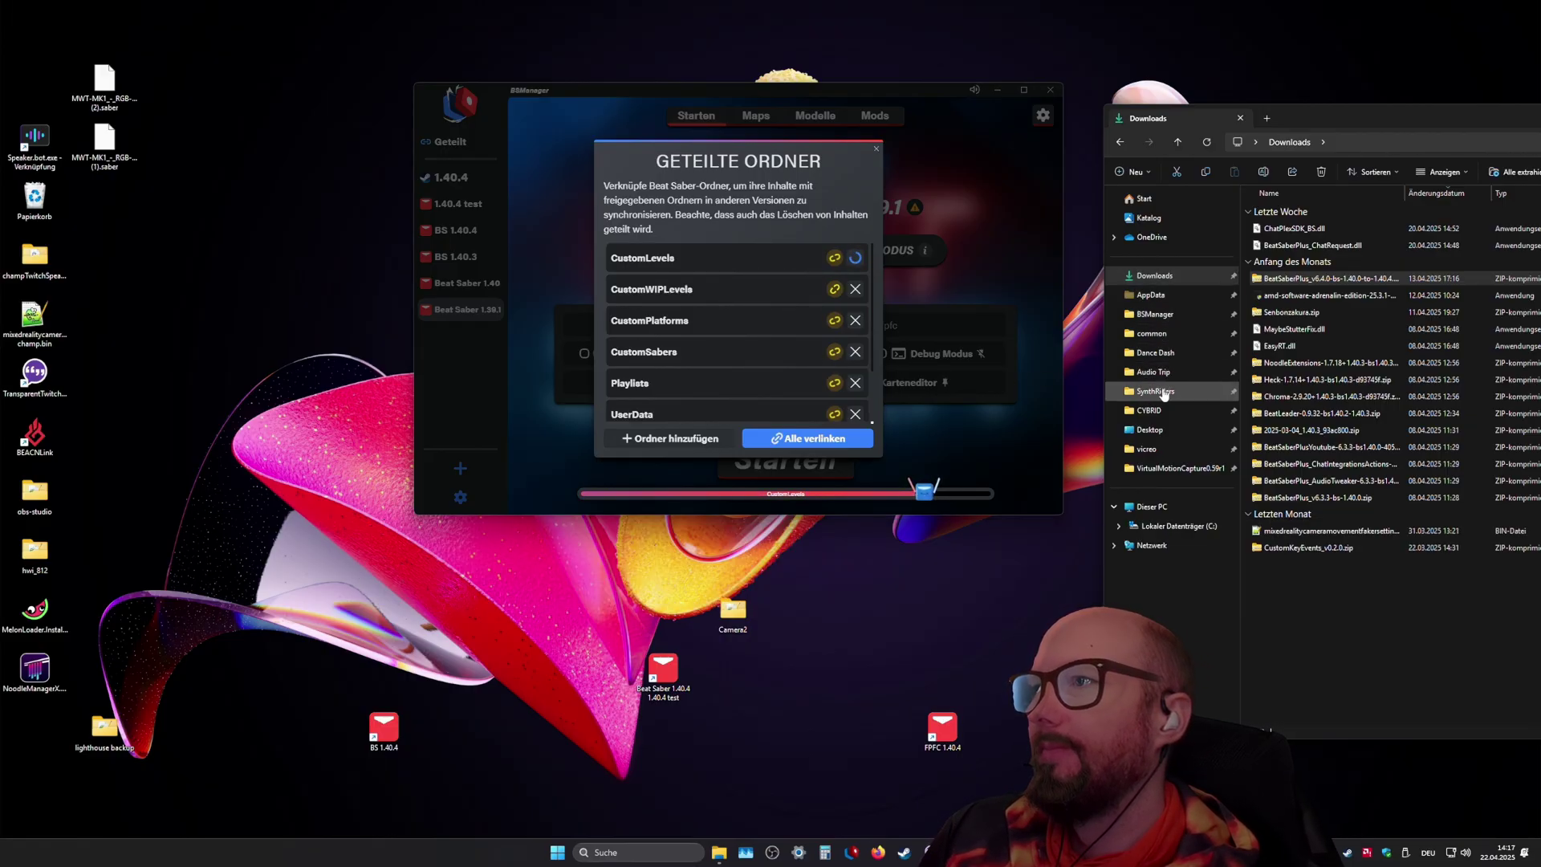
Step: Switch to File Explorer, open BSManager's SharedContent folder and examine its shared subfolders, including CustomWIPLevels and UserData
{"action": "left_click", "coordinate": [1156, 314]}
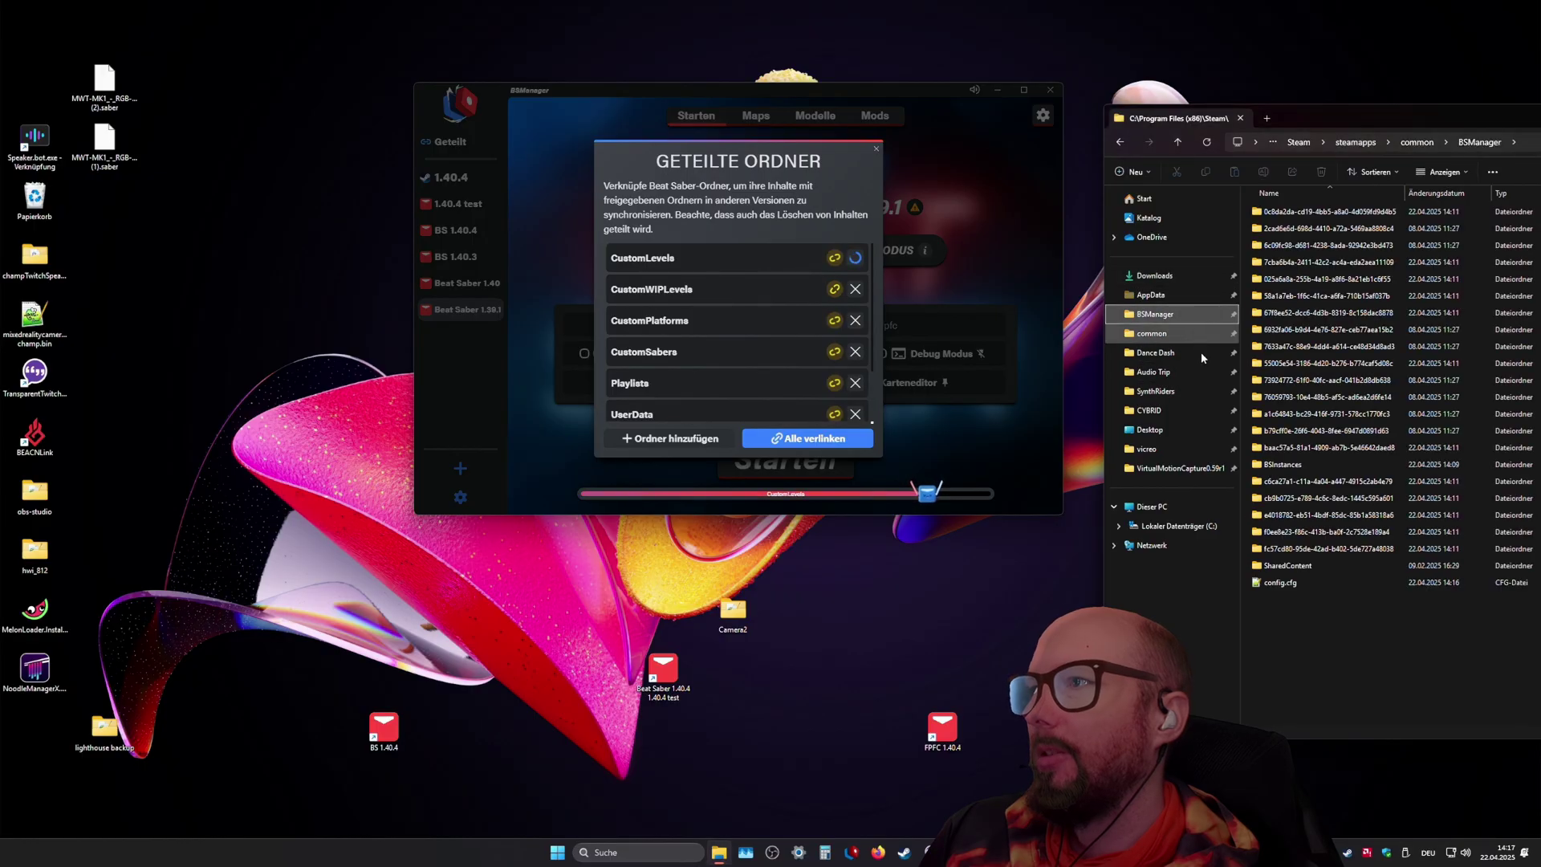
{"action": "double_click", "coordinate": [1307, 566]}
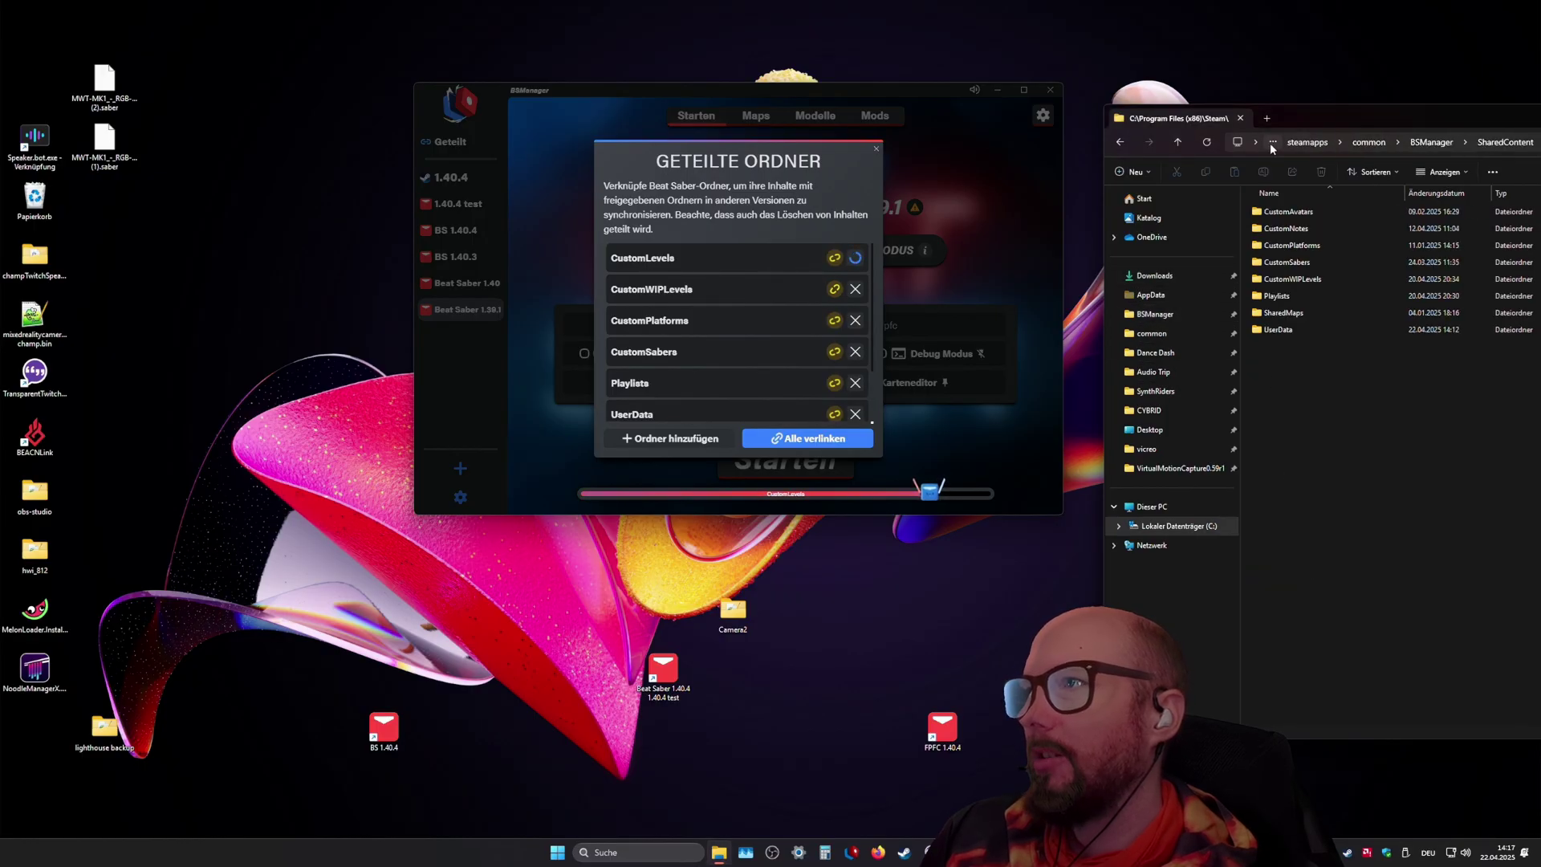
{"action": "left_click_drag", "start_coordinate": [1344, 118], "coordinate": [1144, 50]}
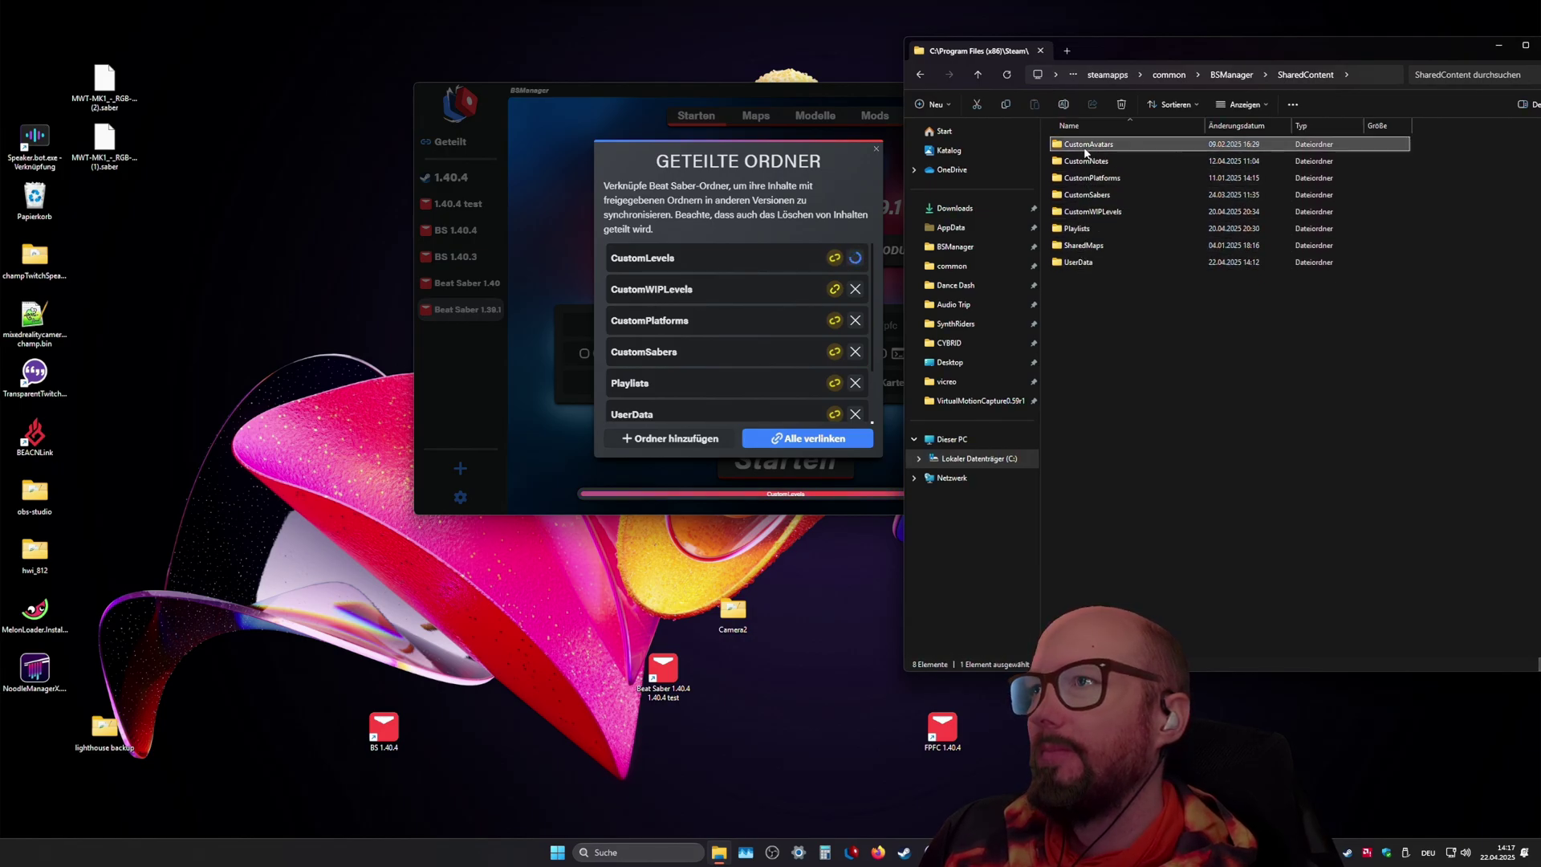
{"action": "left_click", "coordinate": [1087, 178]}
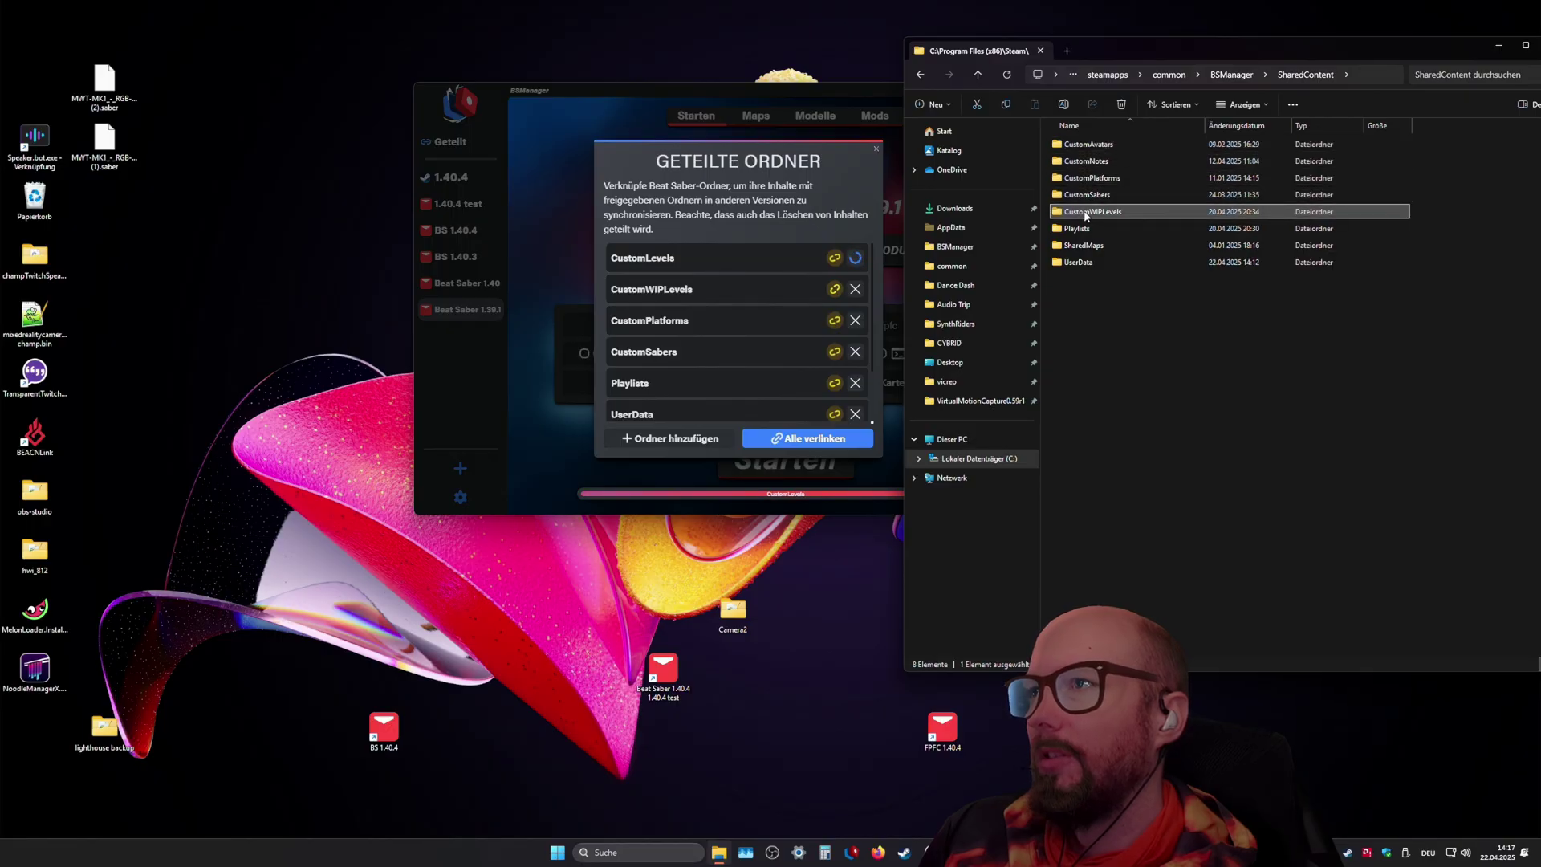
{"action": "left_click", "coordinate": [1083, 265]}
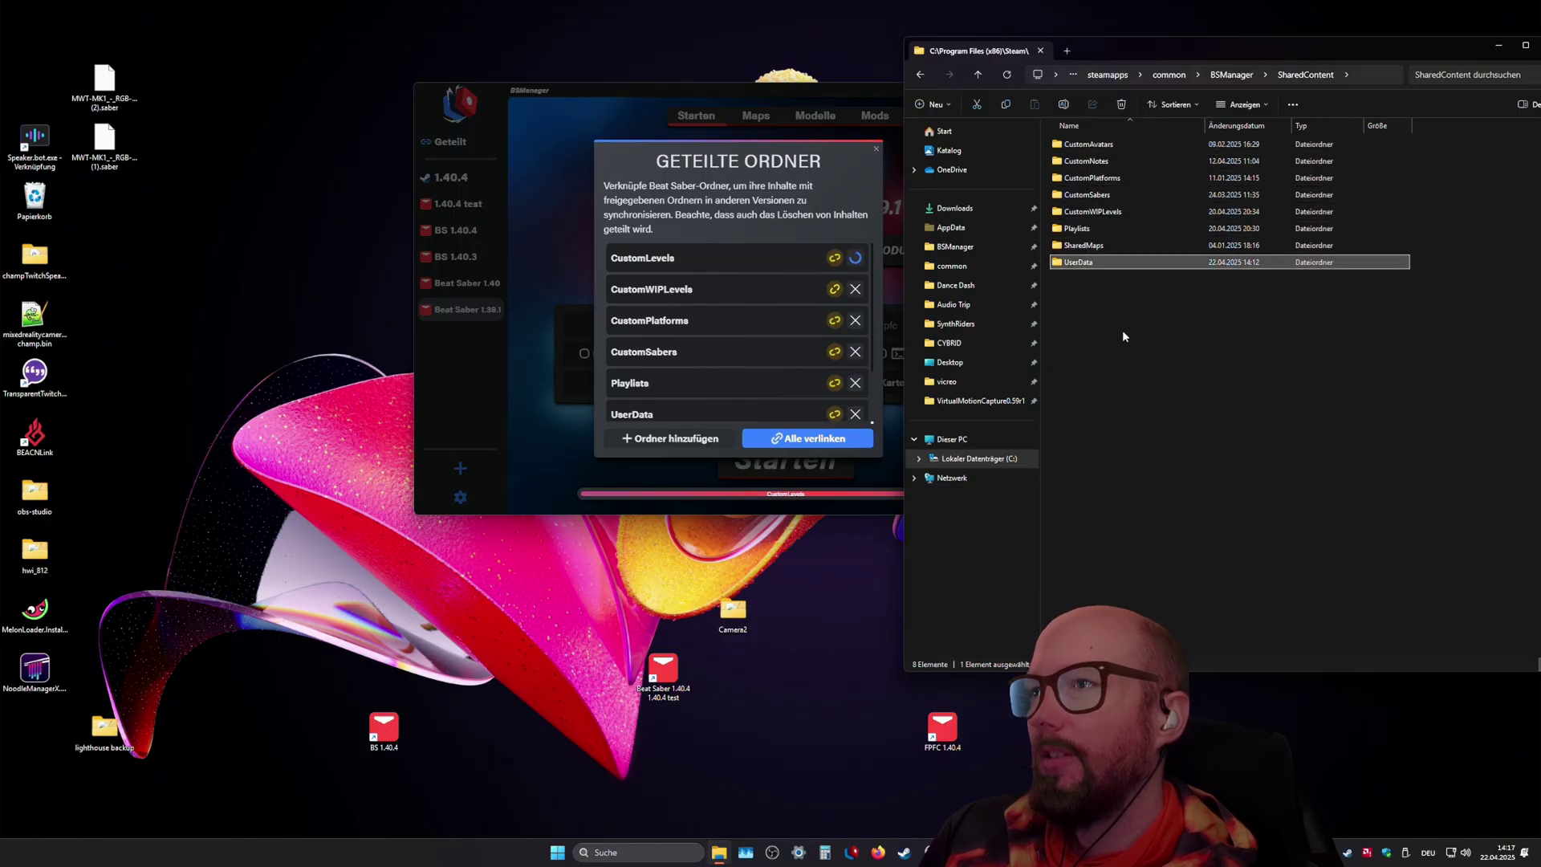